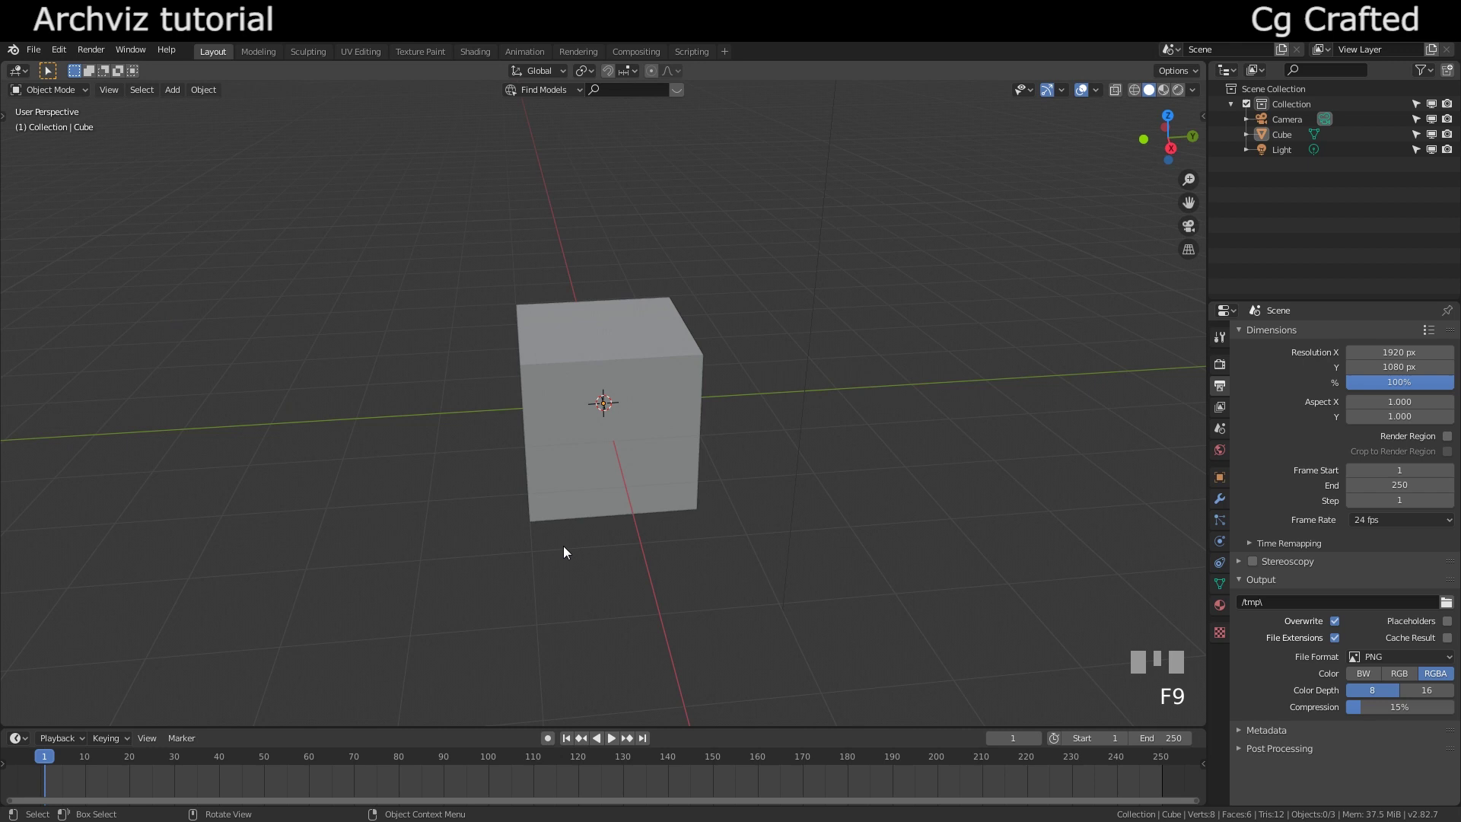
- Delete all the default objects from the scene: the camera, cube and light
click(627, 569)
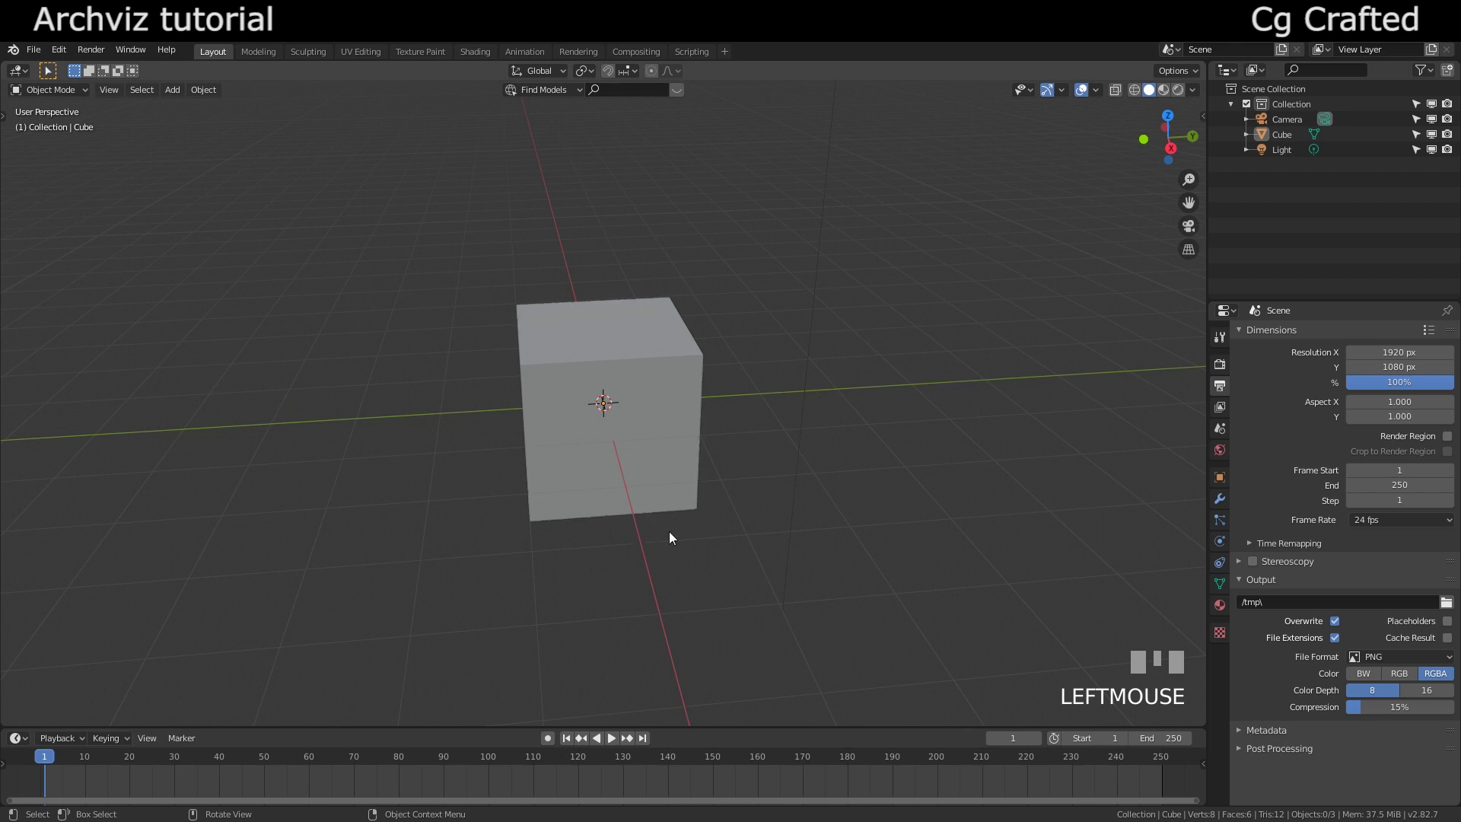
key(a)
key(x)
key(Return)
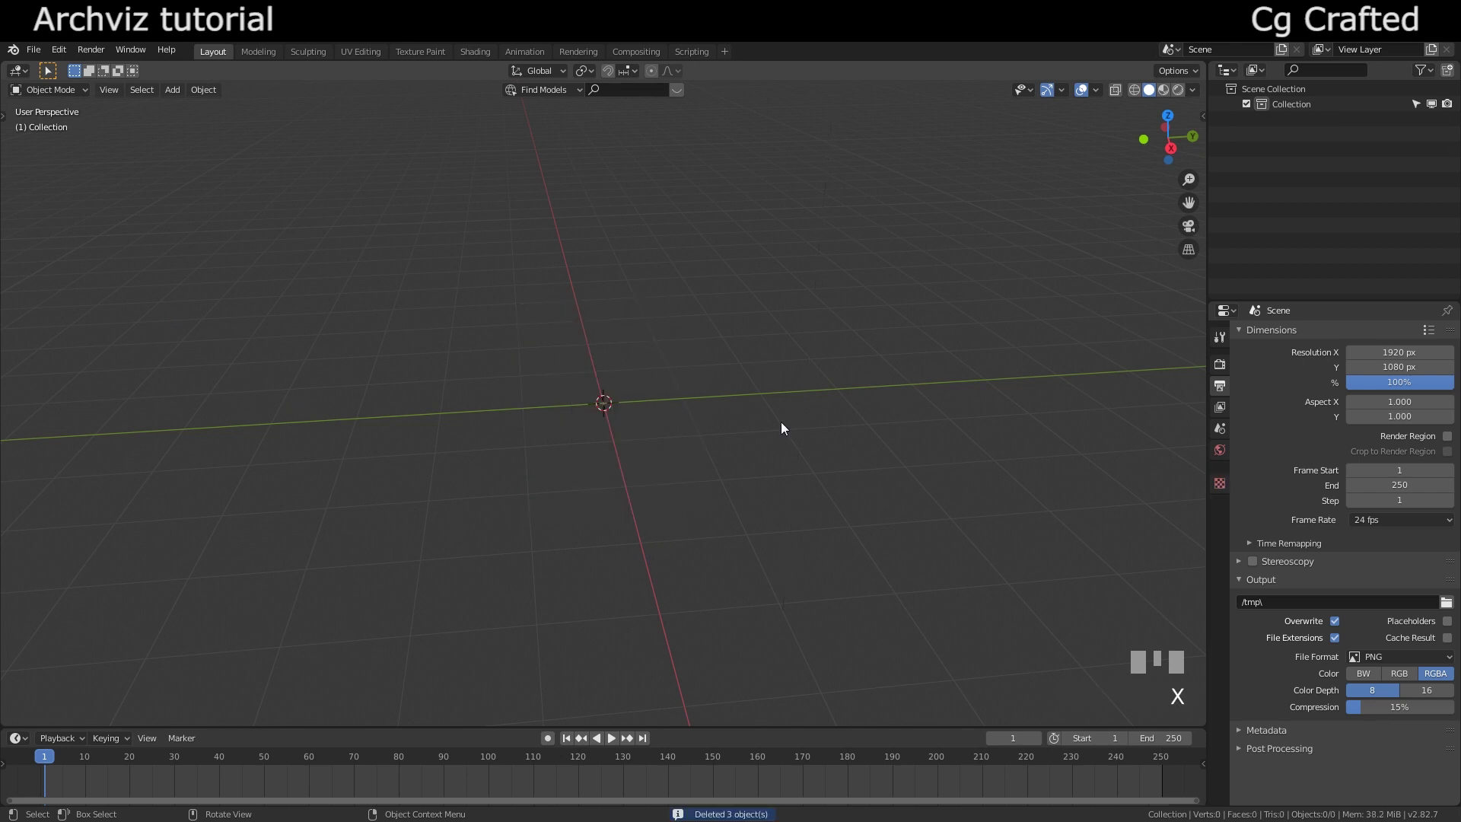
- Add a mesh plane at the origin and rotate it 90° about the X axis so it stands upright
key(shift+a)
mouse_move(672, 366)
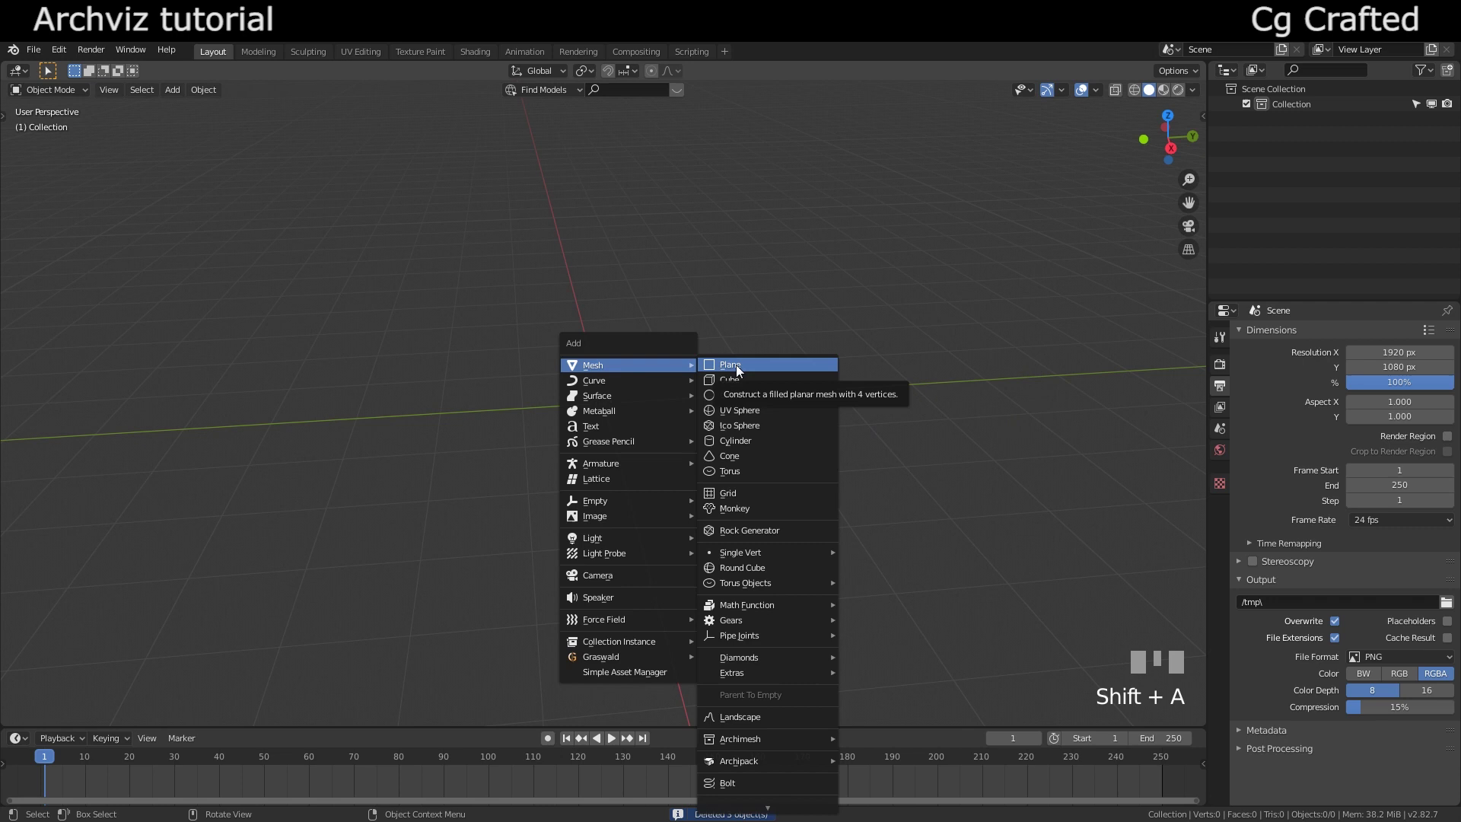
click(731, 365)
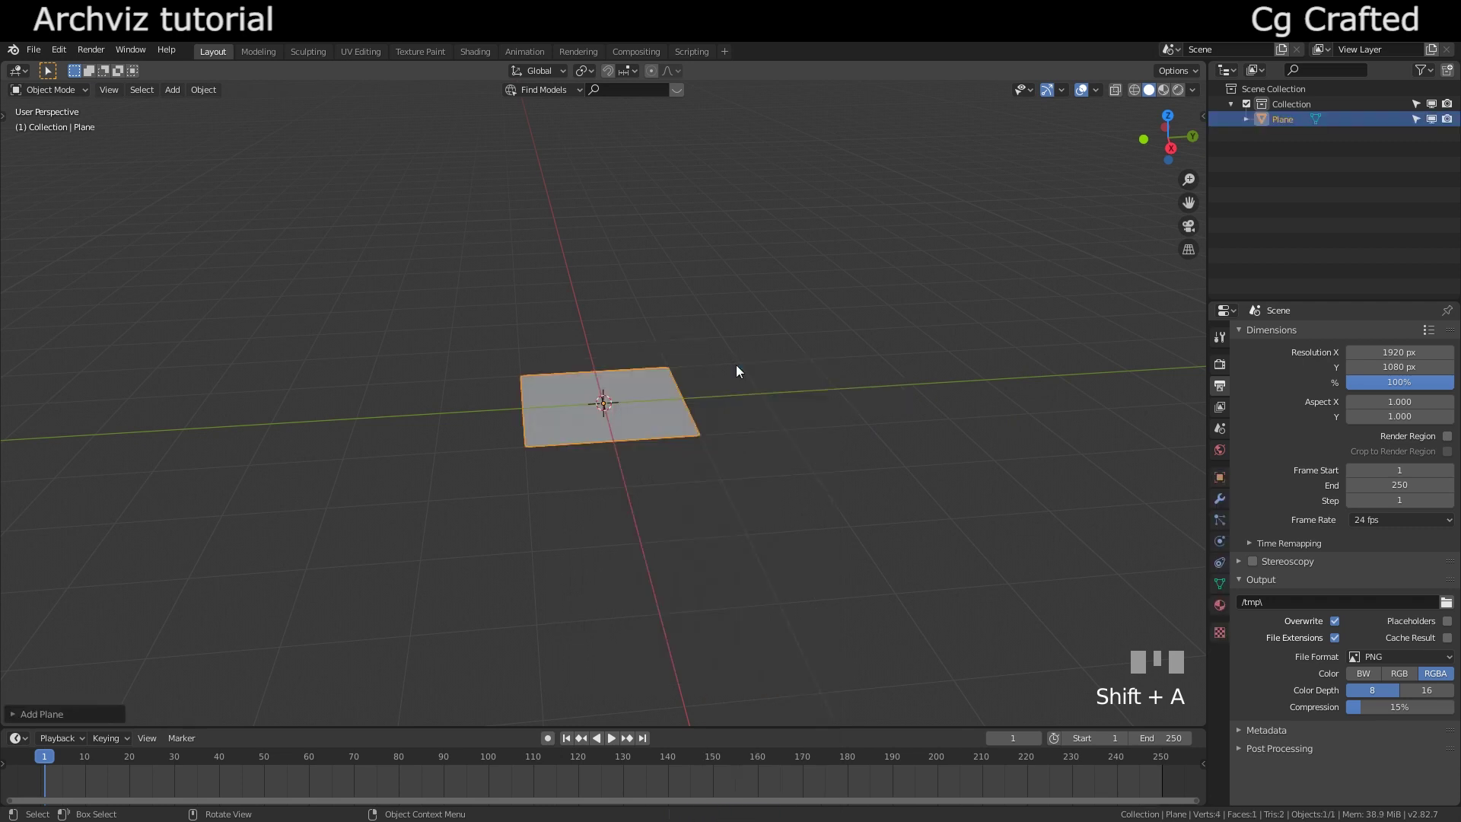
text(rx)
text(90)
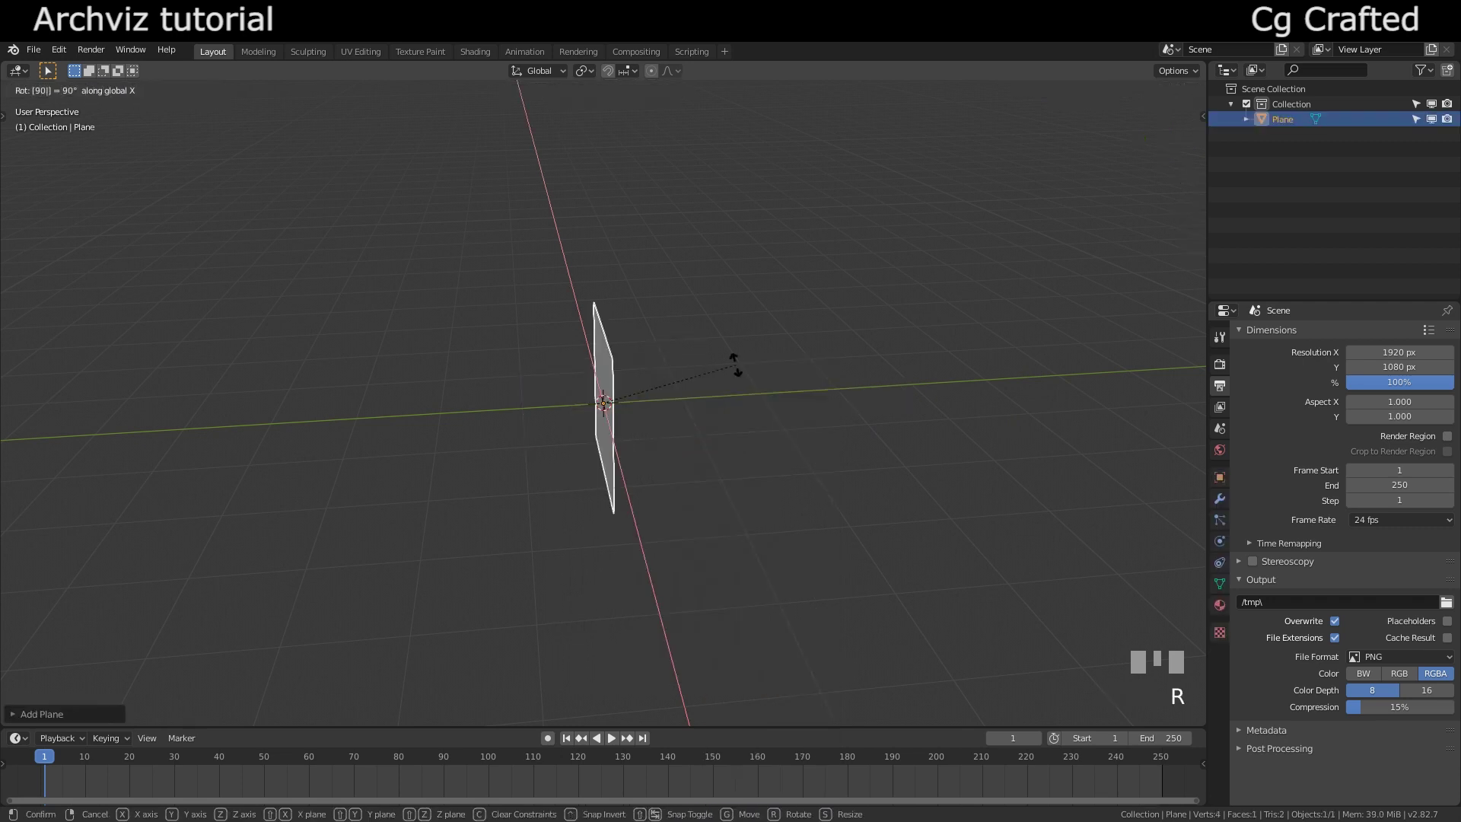
key(Return)
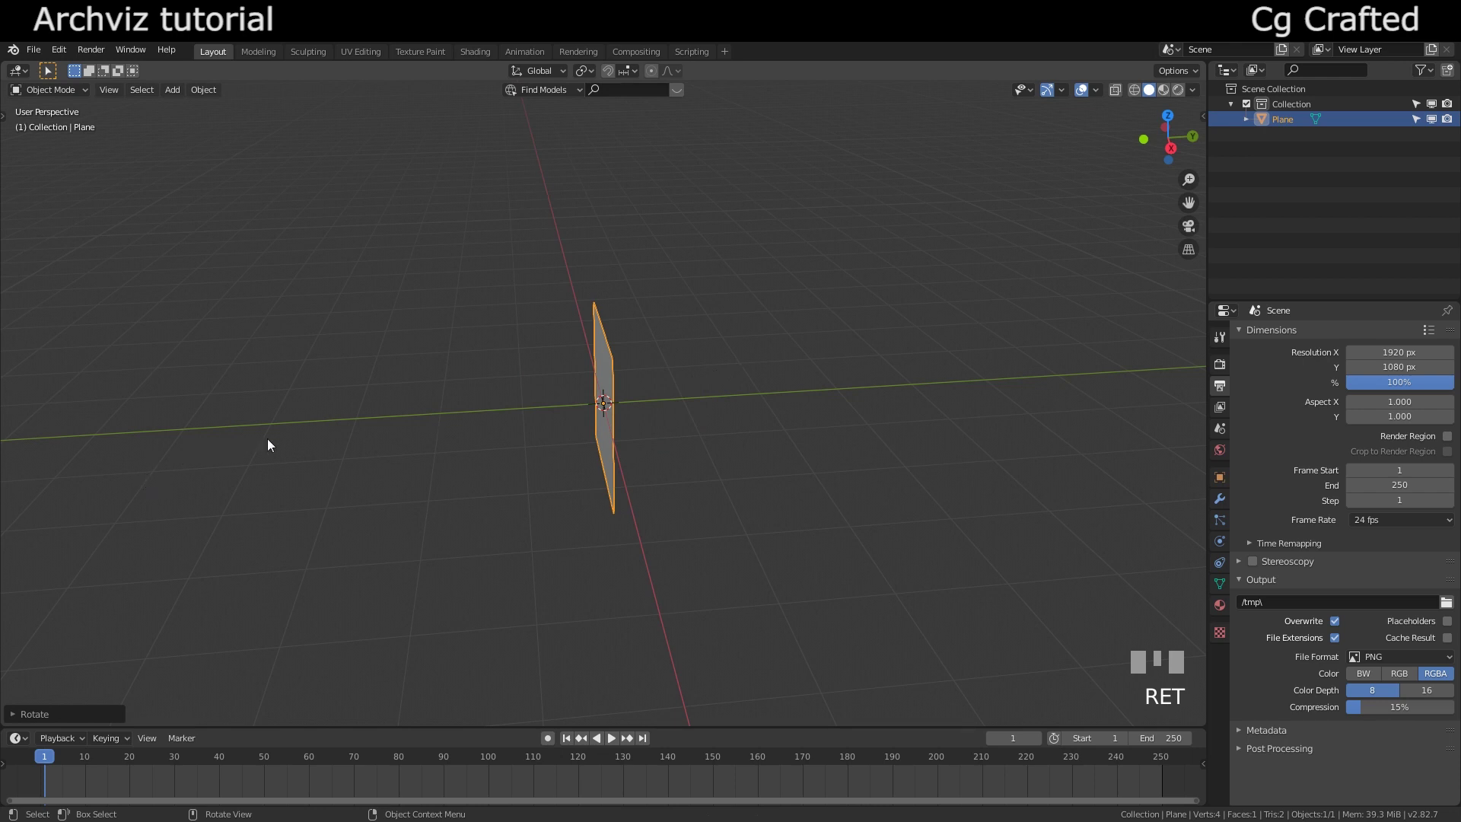
- Enter Edit Mode on the plane and display edge length and face area measurements in the viewport overlays
middle_drag(268, 440, 401, 420)
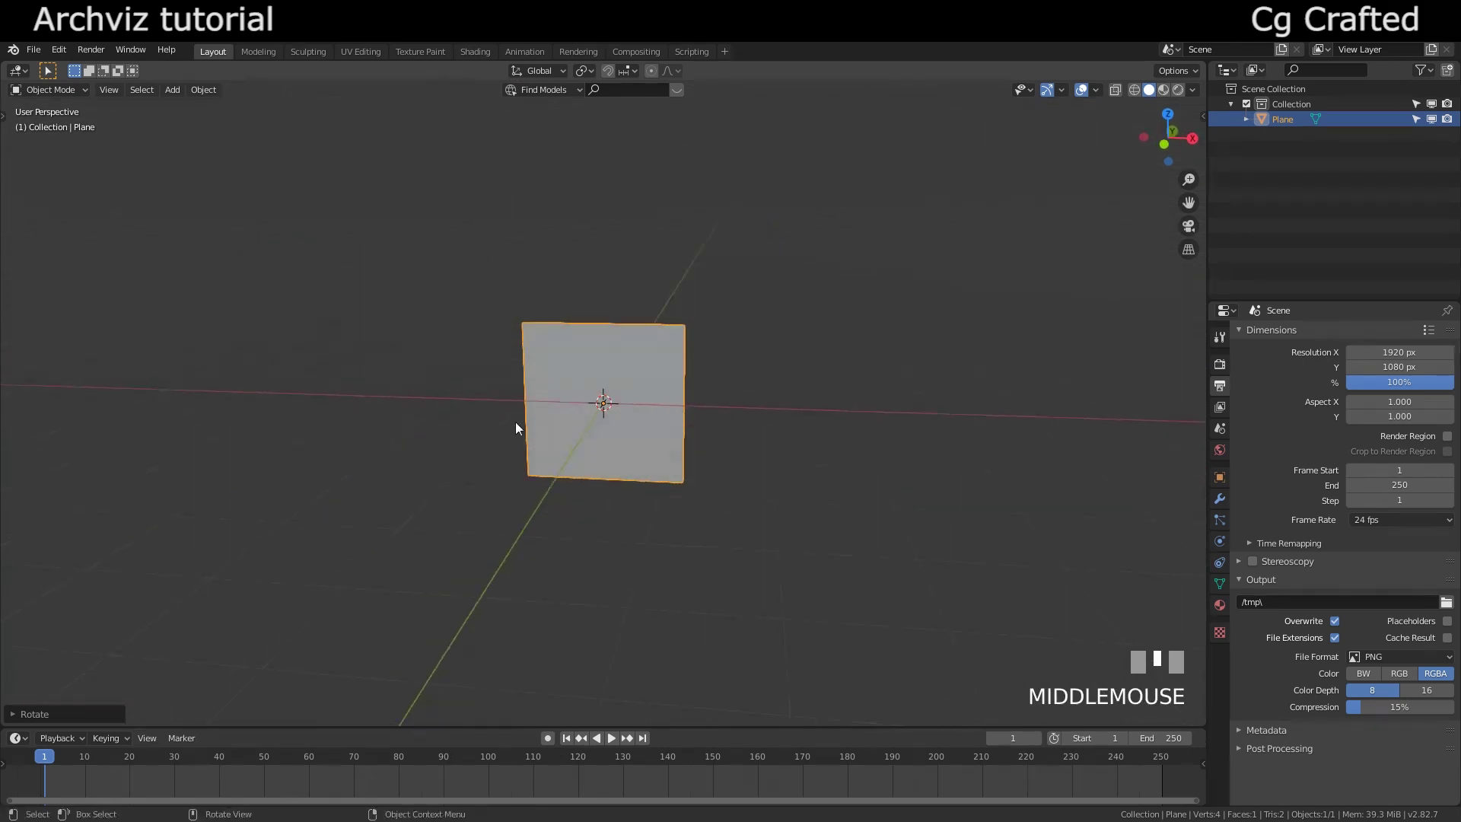
middle_drag(681, 401, 614, 403)
scroll(614, 403, up, 2)
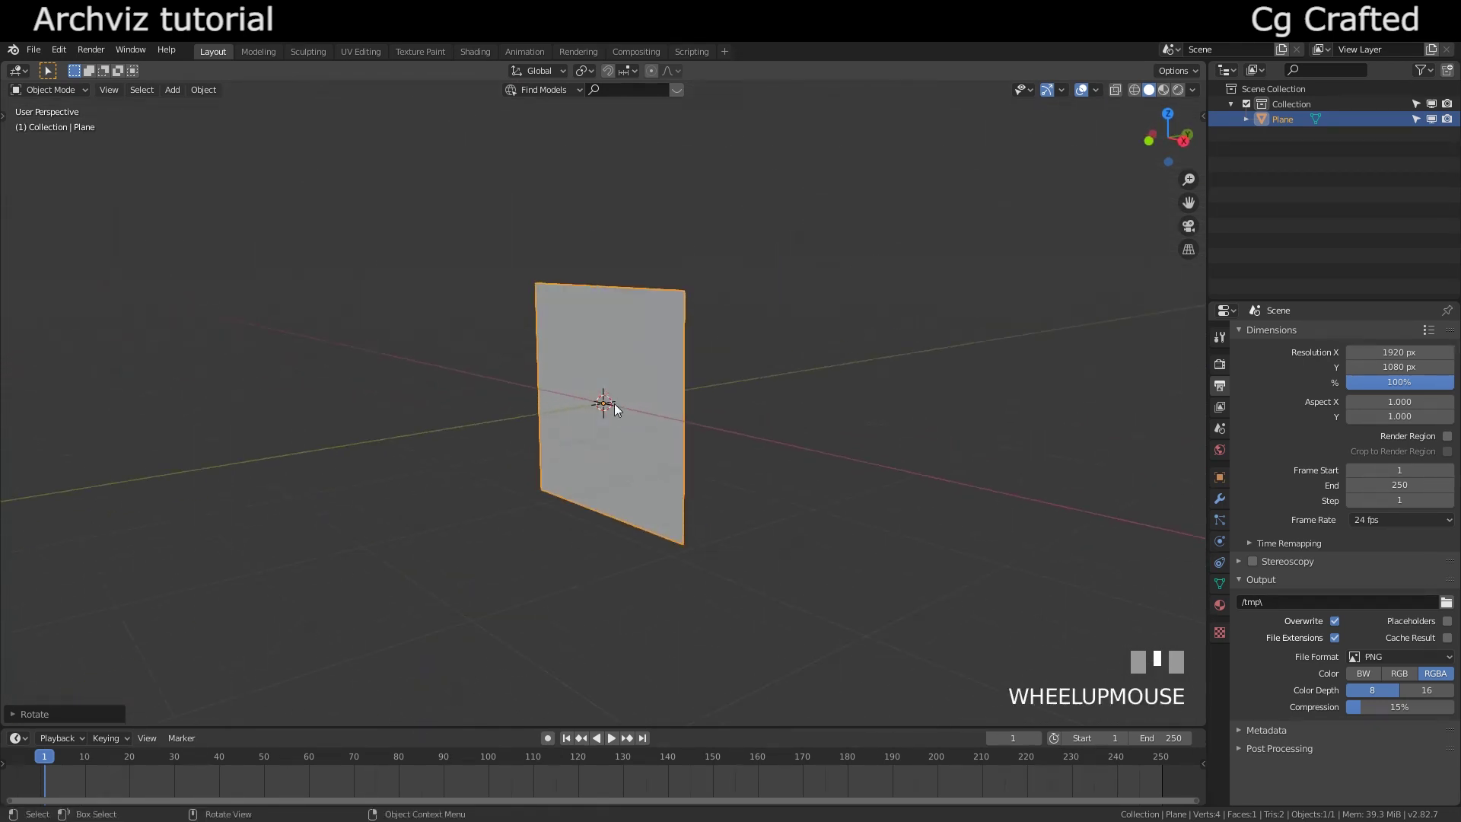
key(Tab)
click(1096, 90)
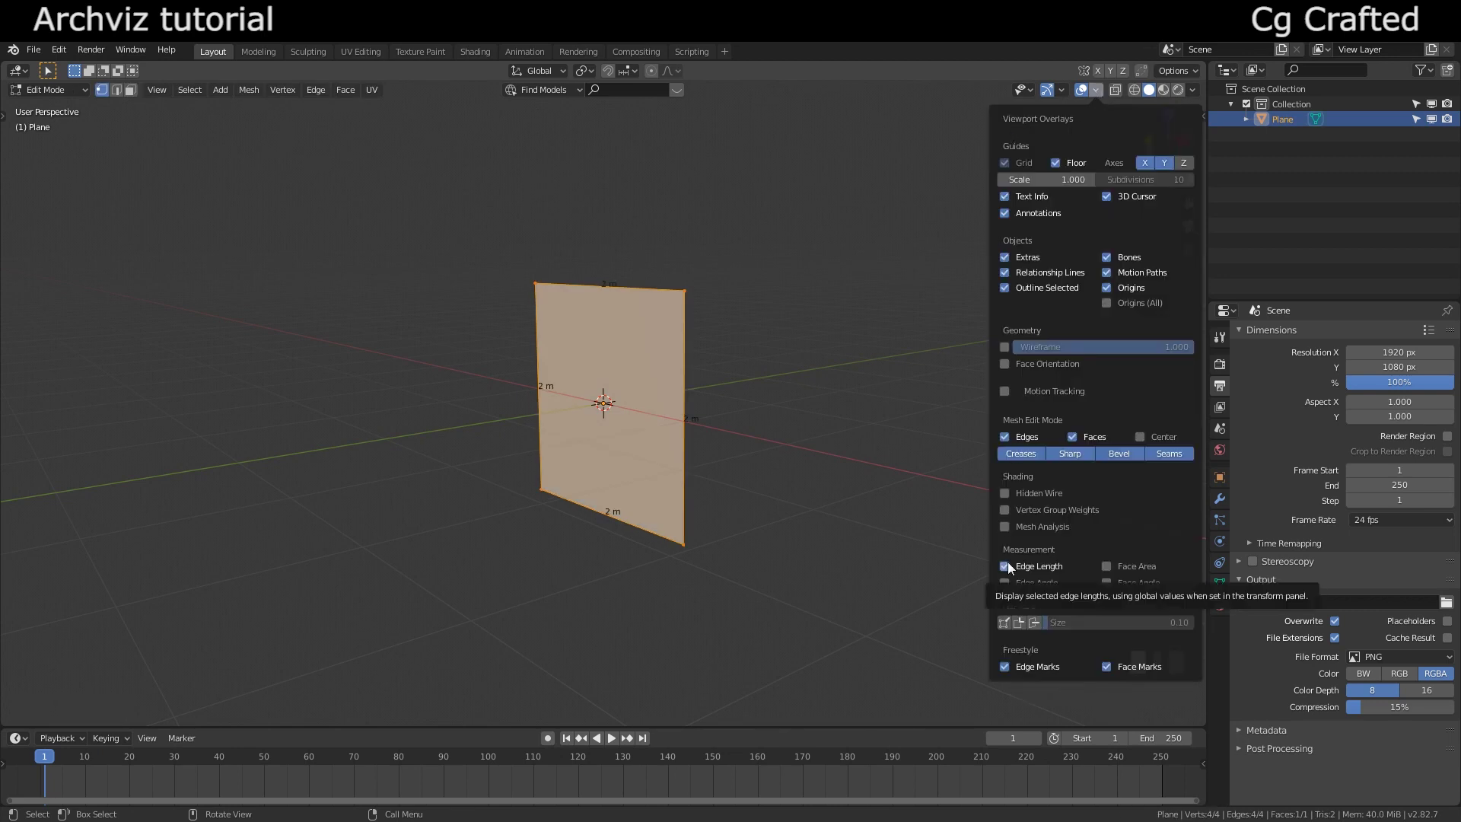
click(1107, 567)
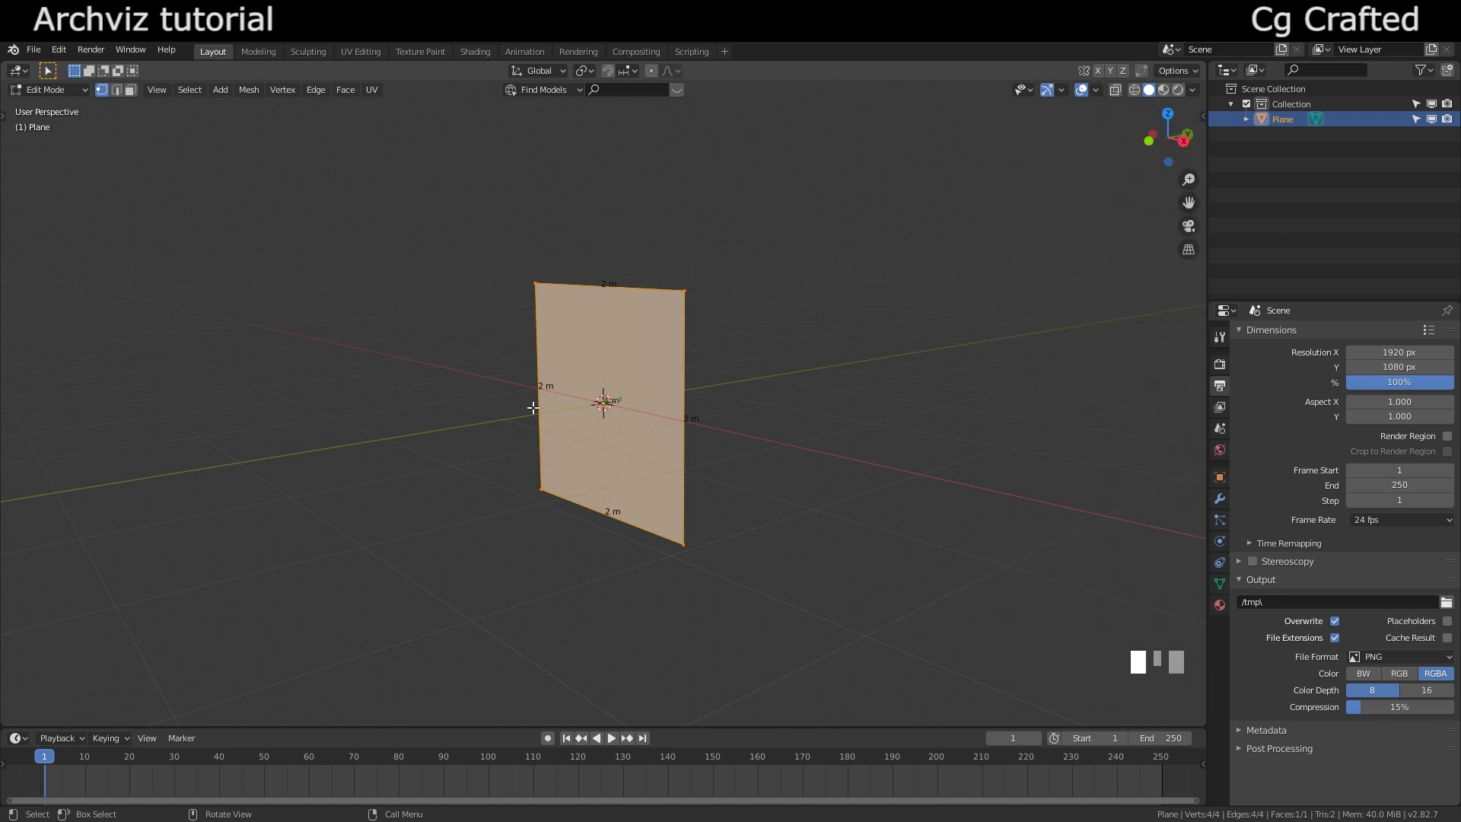
- Raise the plane's upper edge about 0.7 m along Z to make the wall 2.7 m high
middle_drag(624, 405, 532, 398)
key(2)
click(666, 285)
scroll(704, 429, up, 1)
click(707, 431)
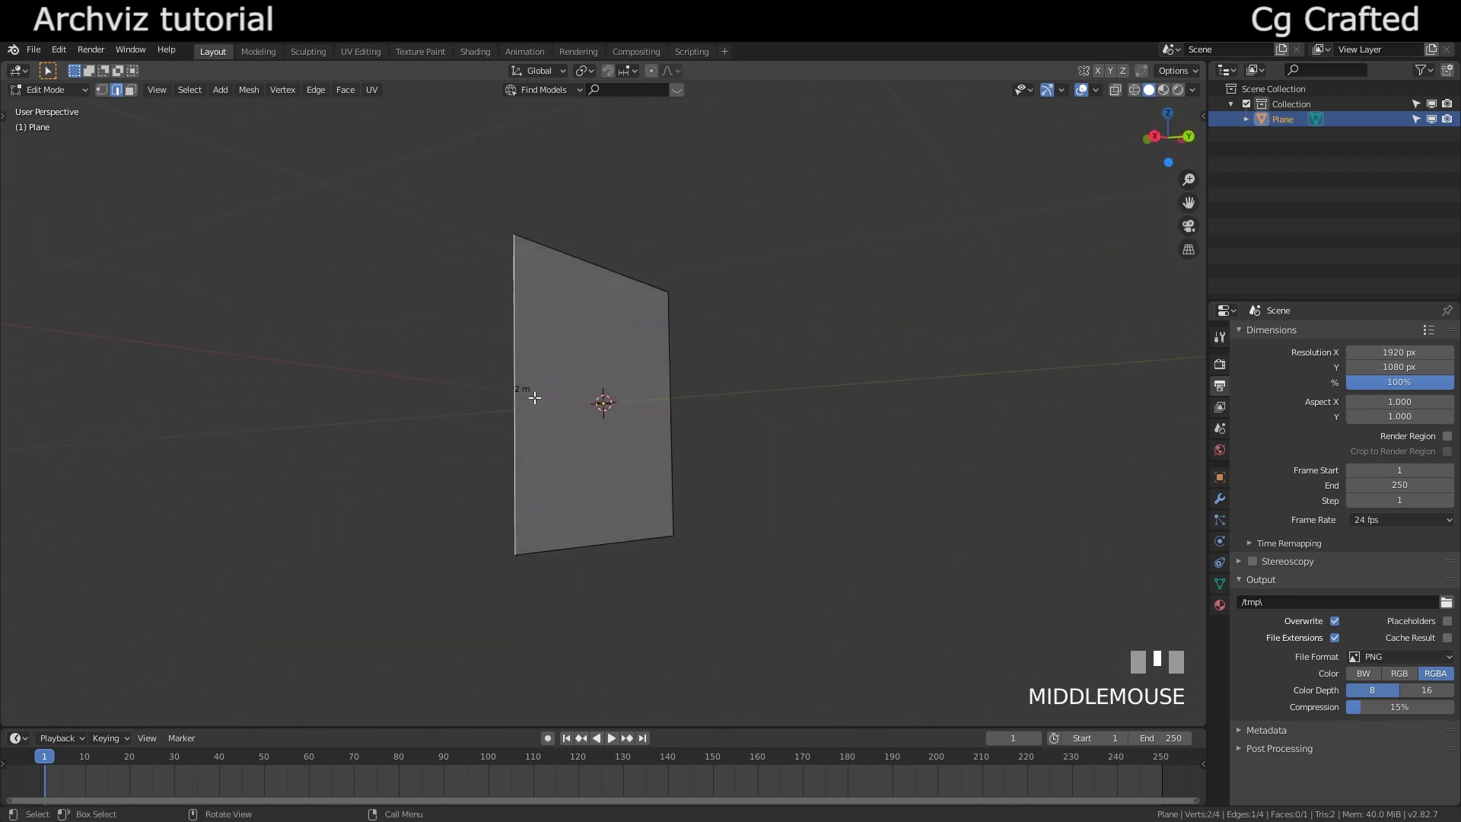
scroll(520, 359, up, 4)
scroll(509, 365, down, 3)
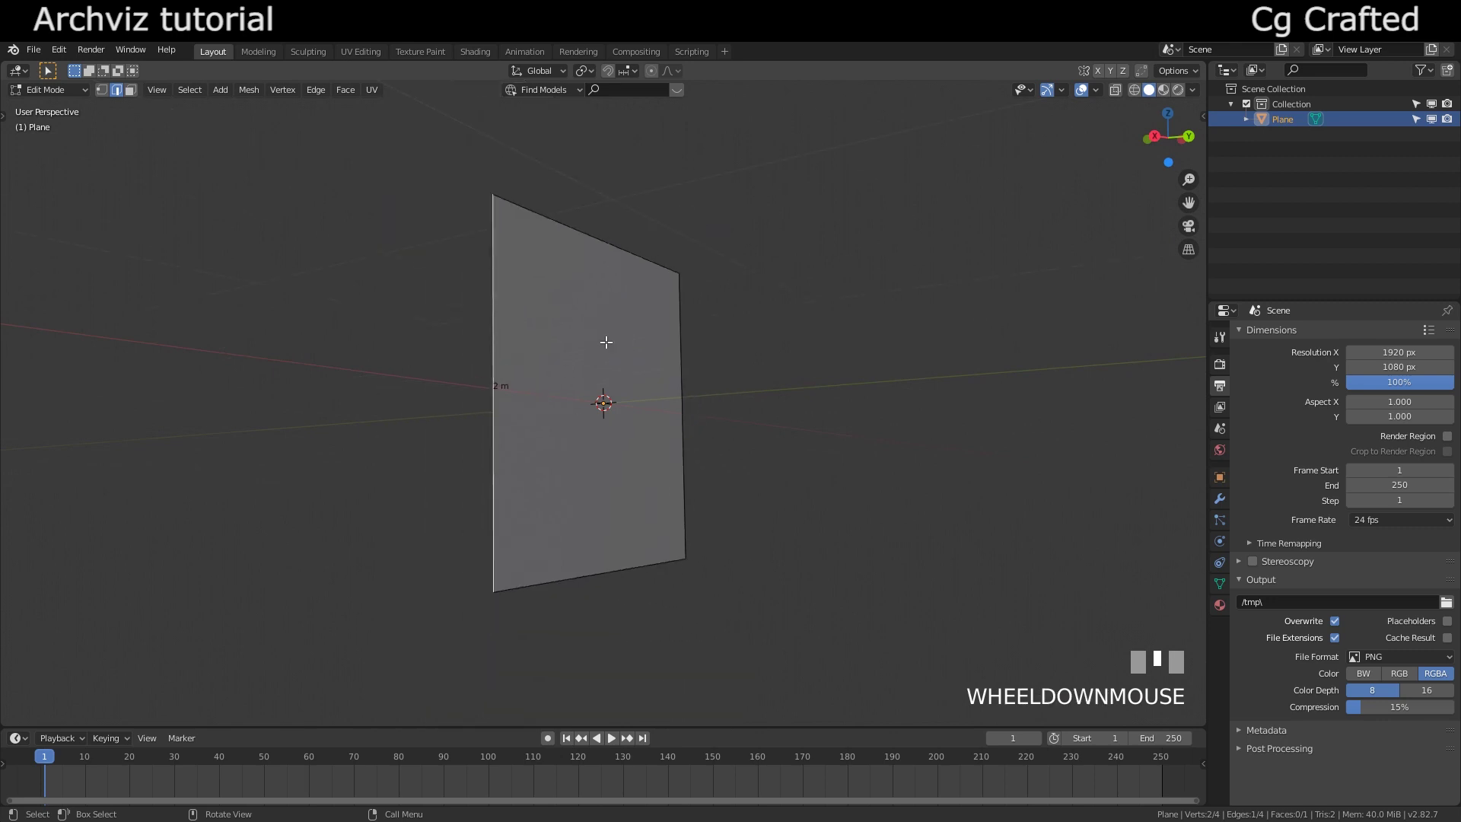
scroll(604, 340, up, 1)
key(g)
click(555, 218)
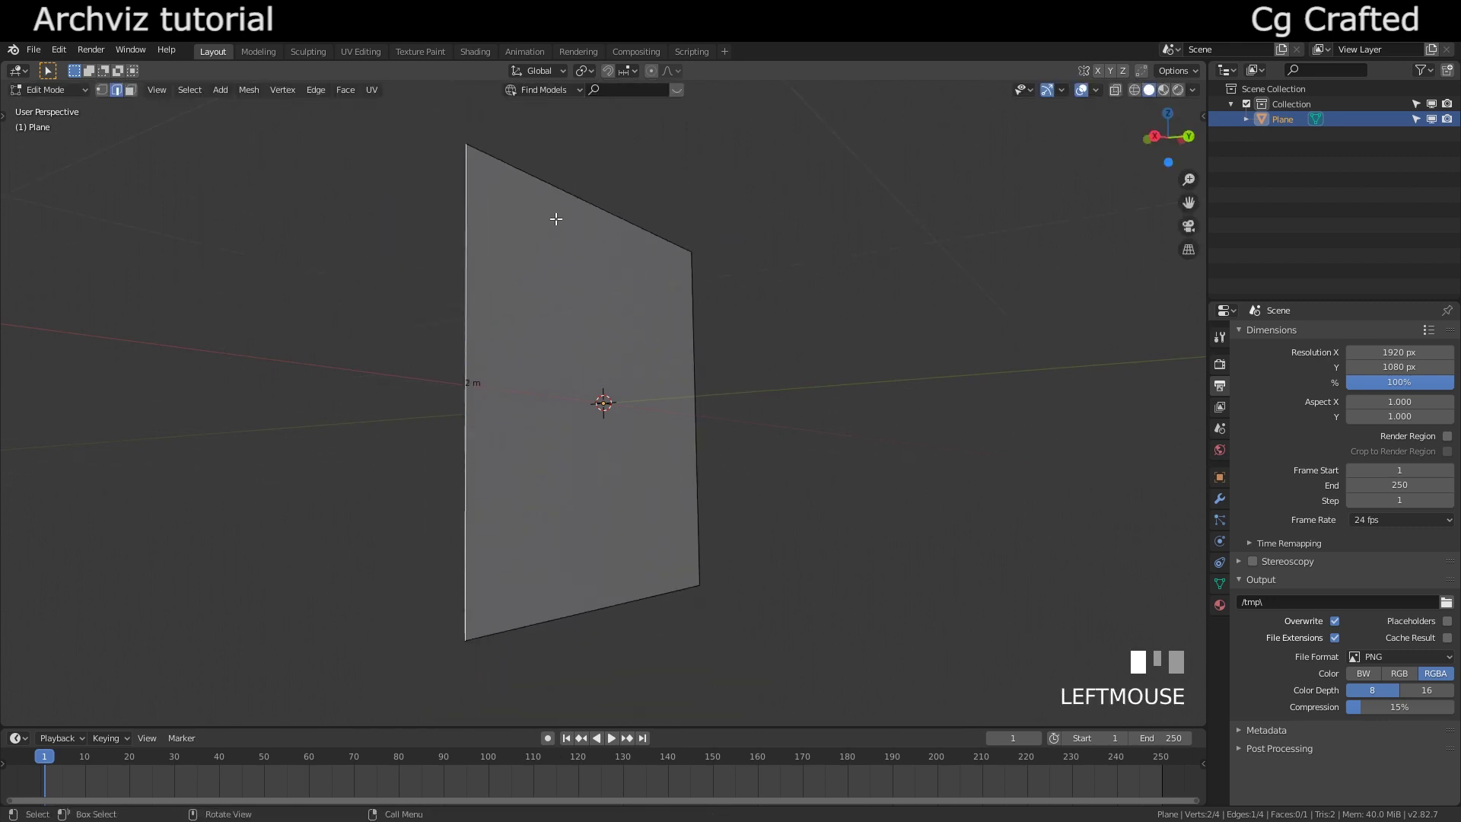
key(g)
key(z)
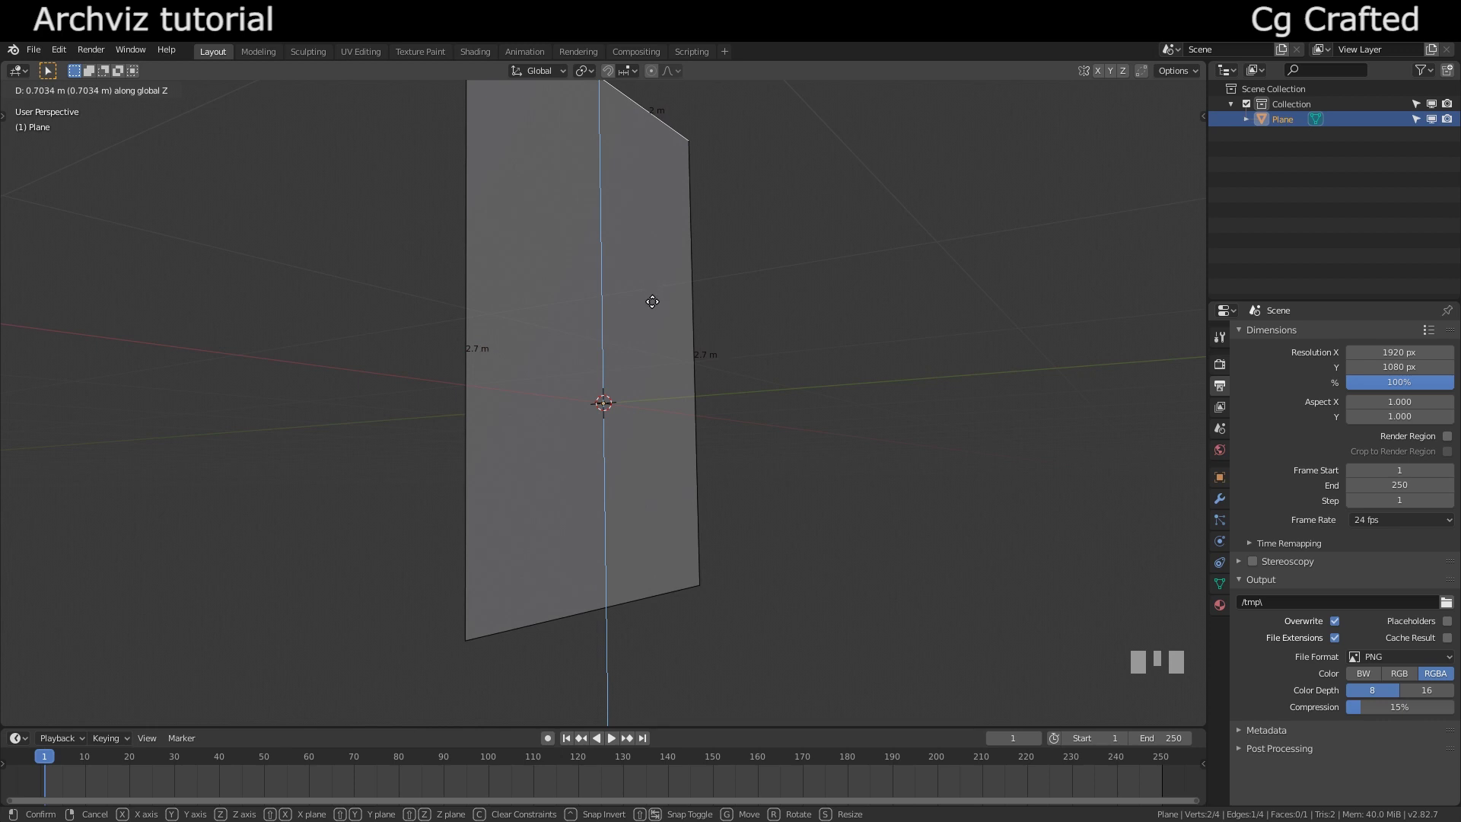
shift+click(653, 304)
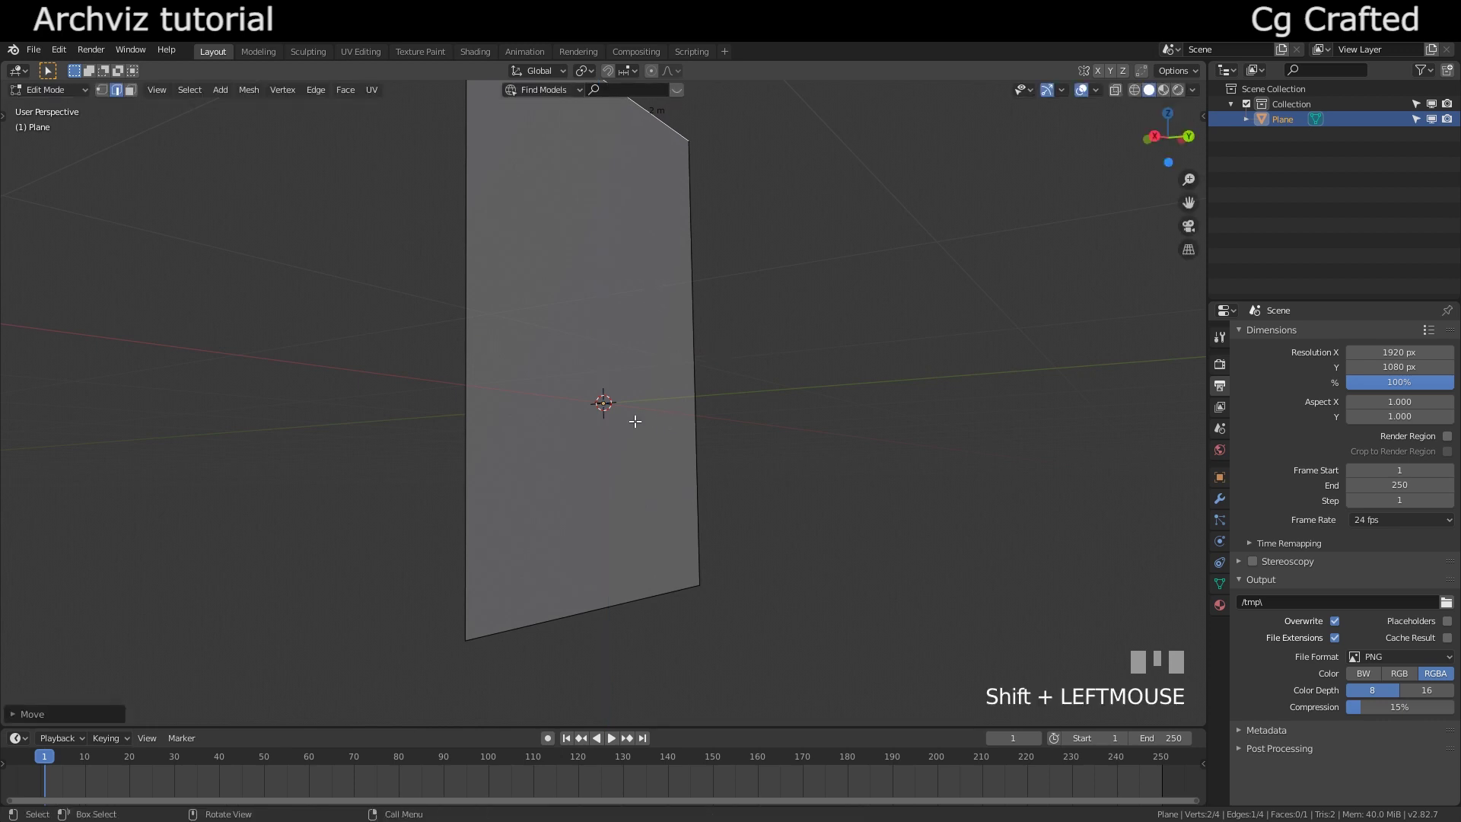
- Return to Object Mode and add a Solidify modifier to the wall plane
middle_drag(636, 424, 1107, 476)
scroll(805, 455, down, 2)
key(Tab)
click(1220, 498)
click(1280, 335)
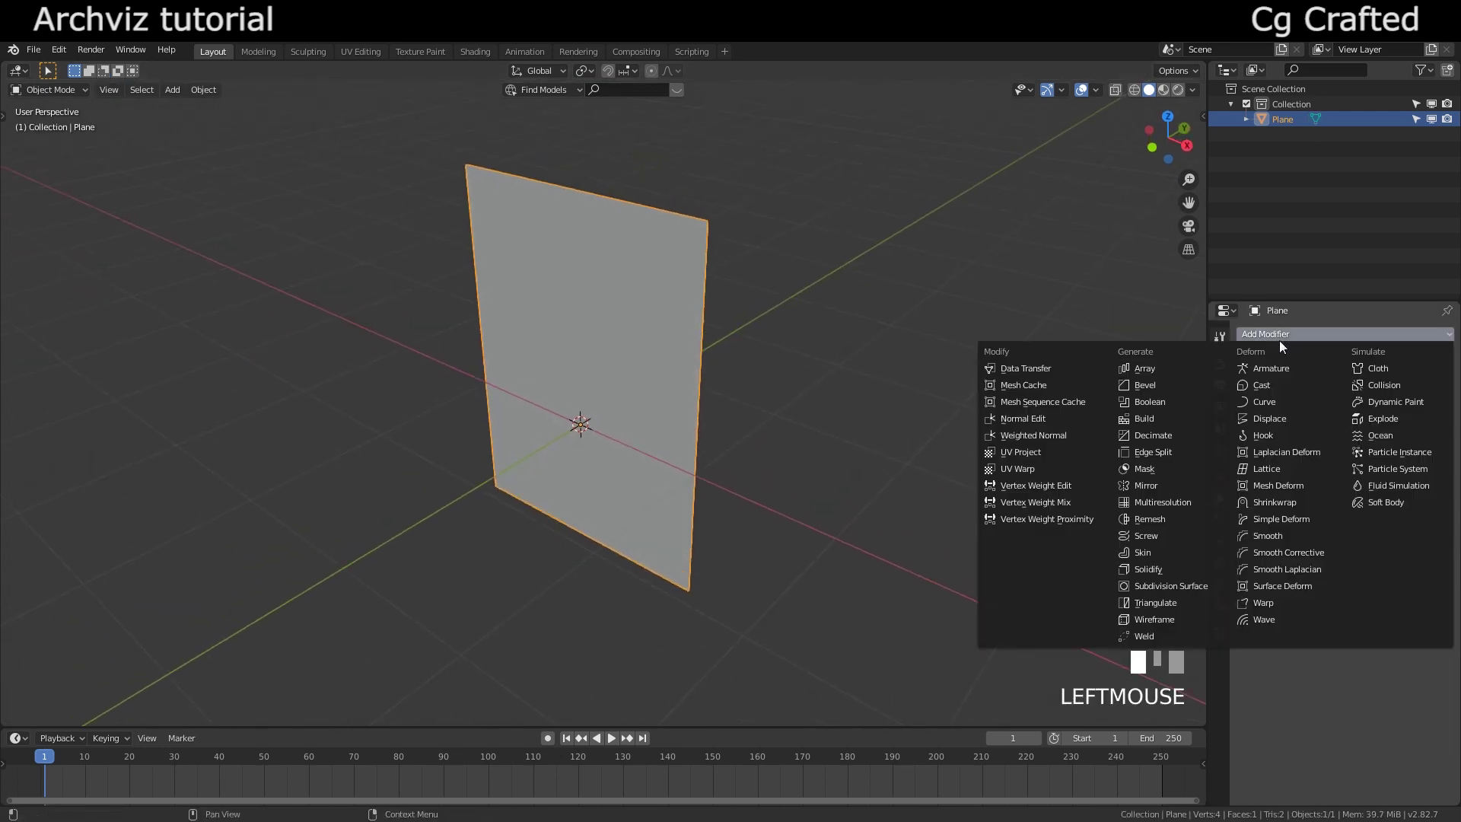
click(1181, 570)
middle_drag(985, 504, 663, 362)
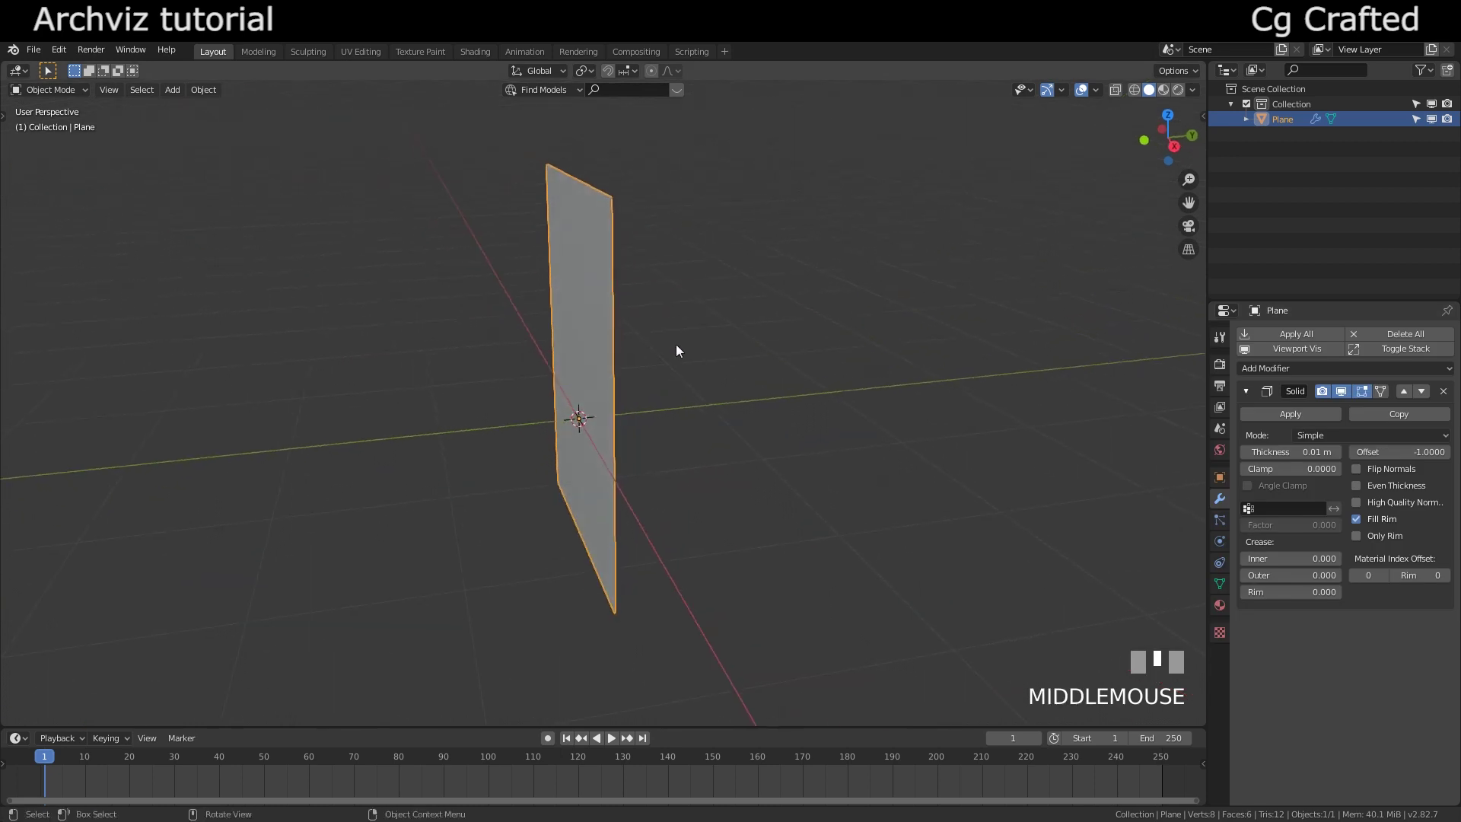
- Set the wall's Solidify thickness to 0.25 m
click(1281, 452)
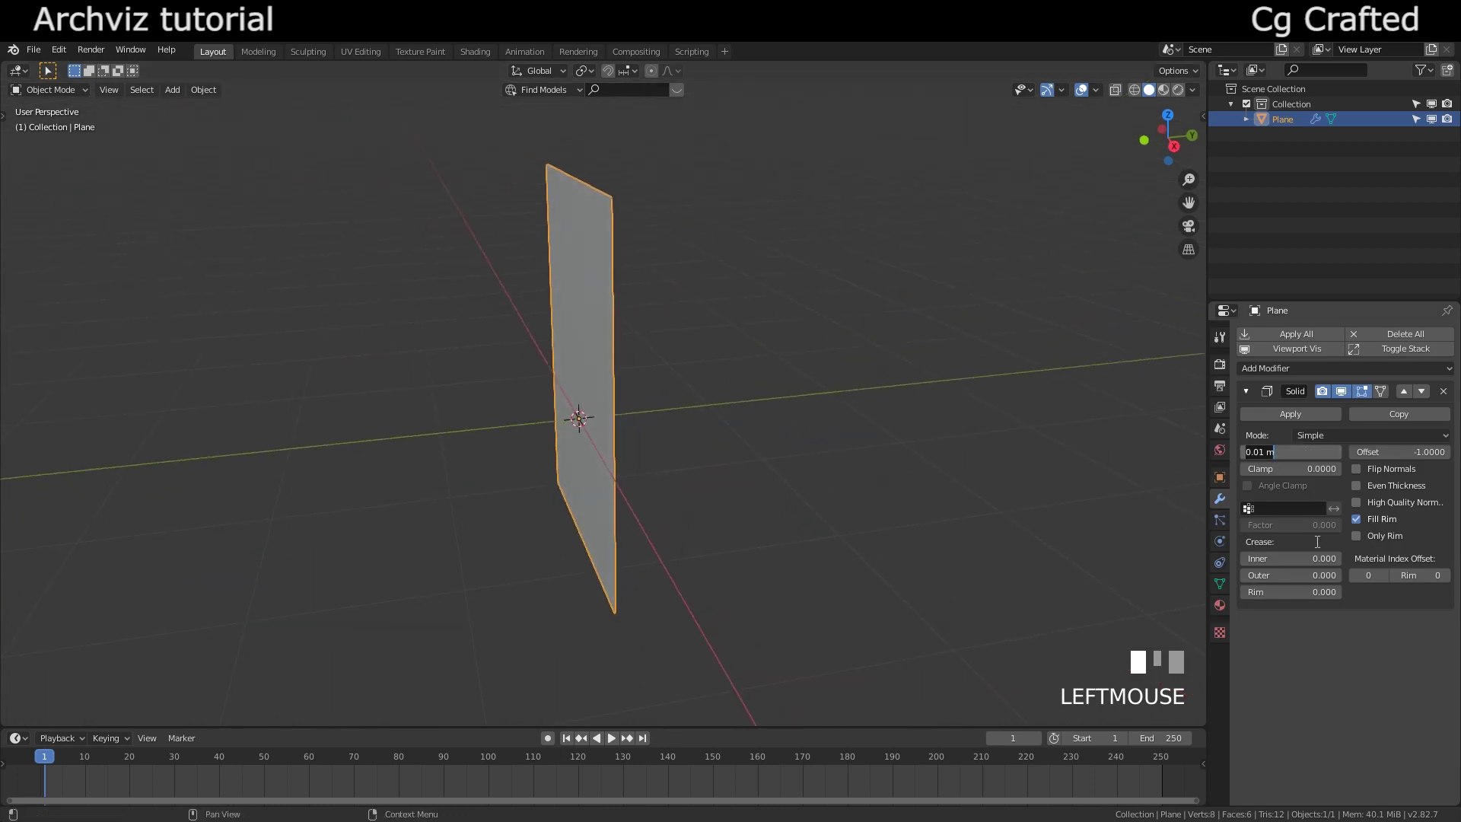
text(0.2)
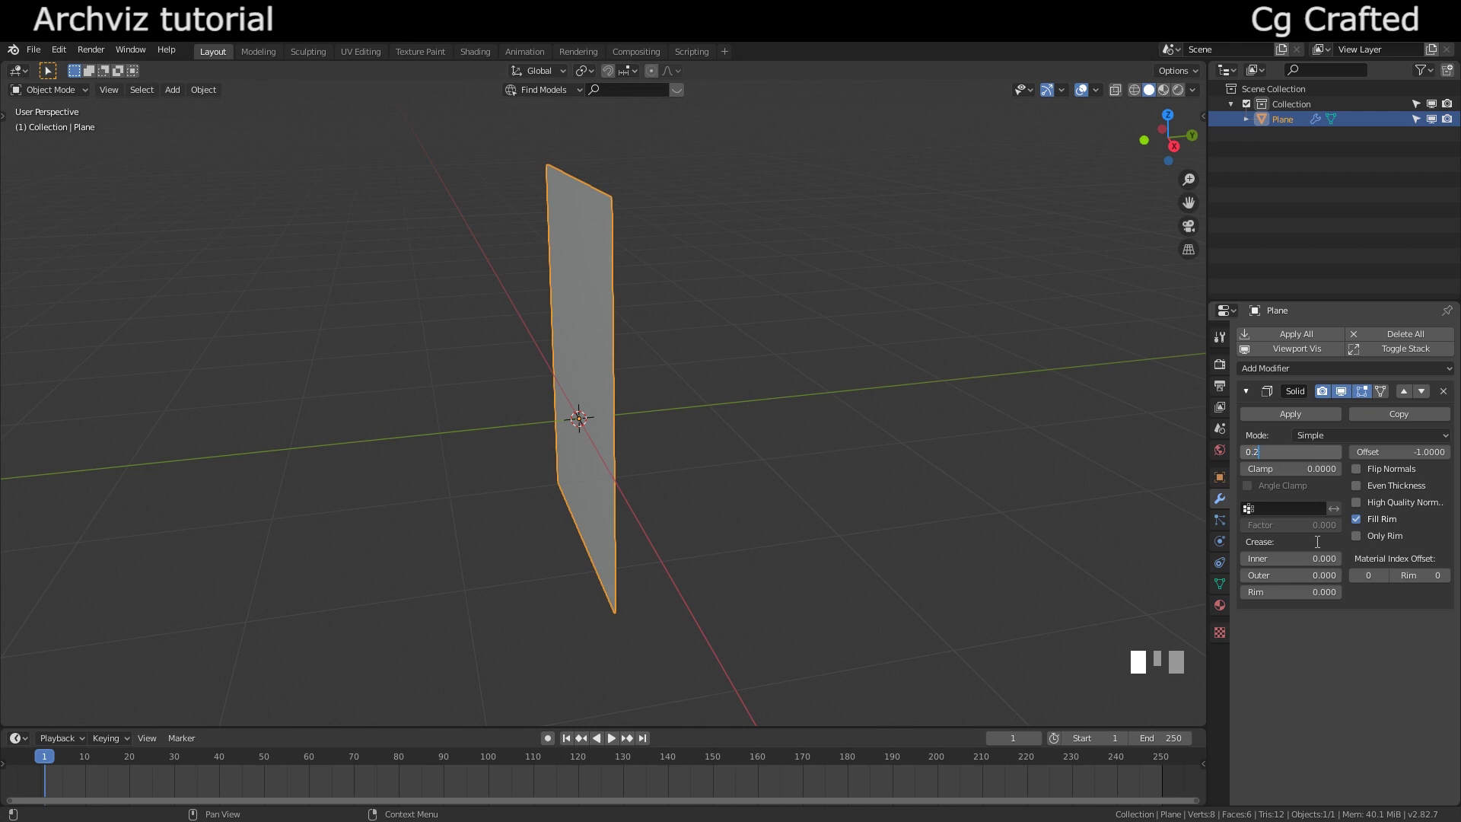
text(5)
key(Return)
middle_drag(697, 190, 588, 408)
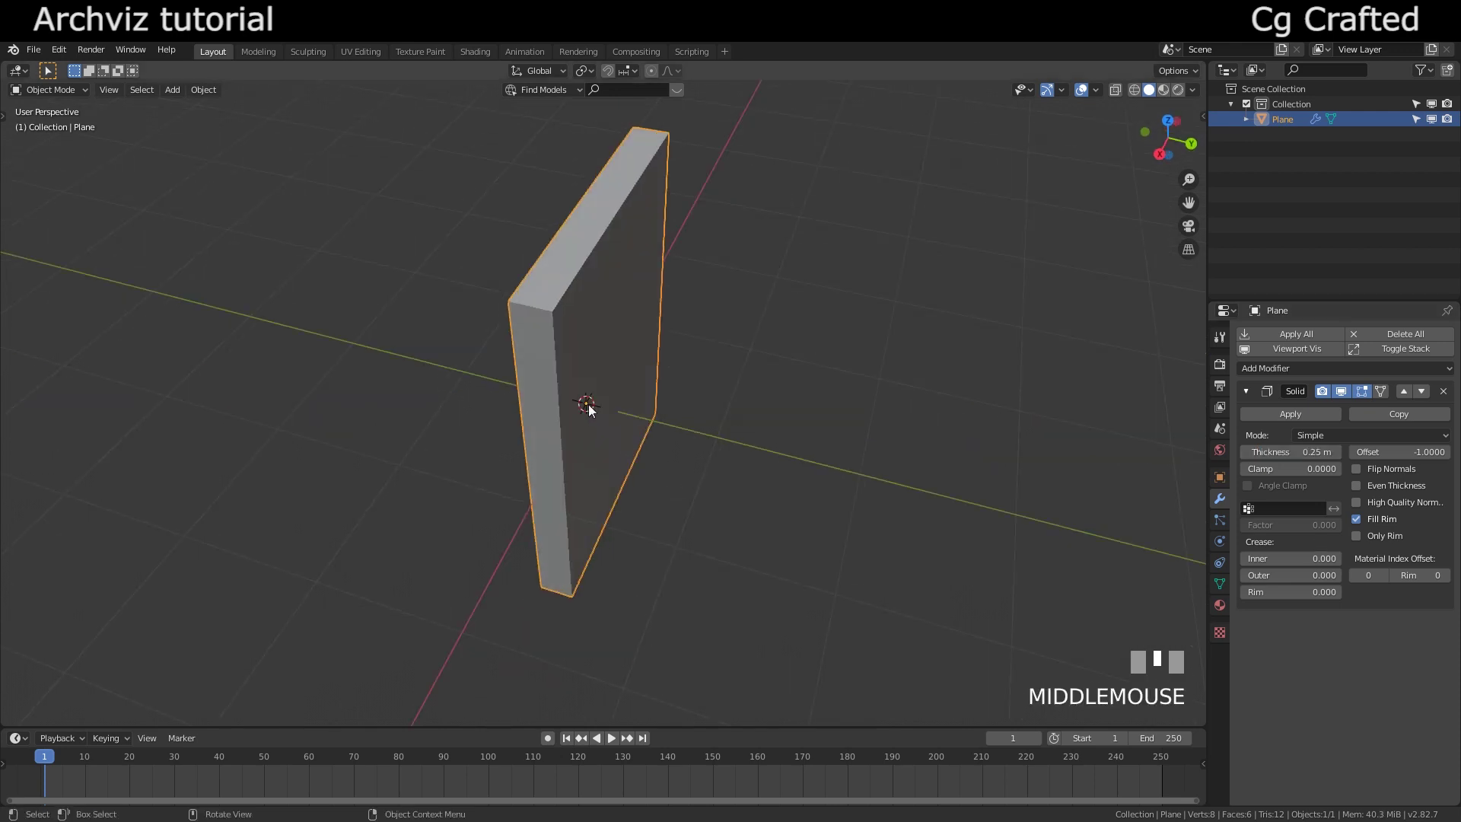
scroll(588, 409, down, 1)
middle_drag(522, 366, 571, 353)
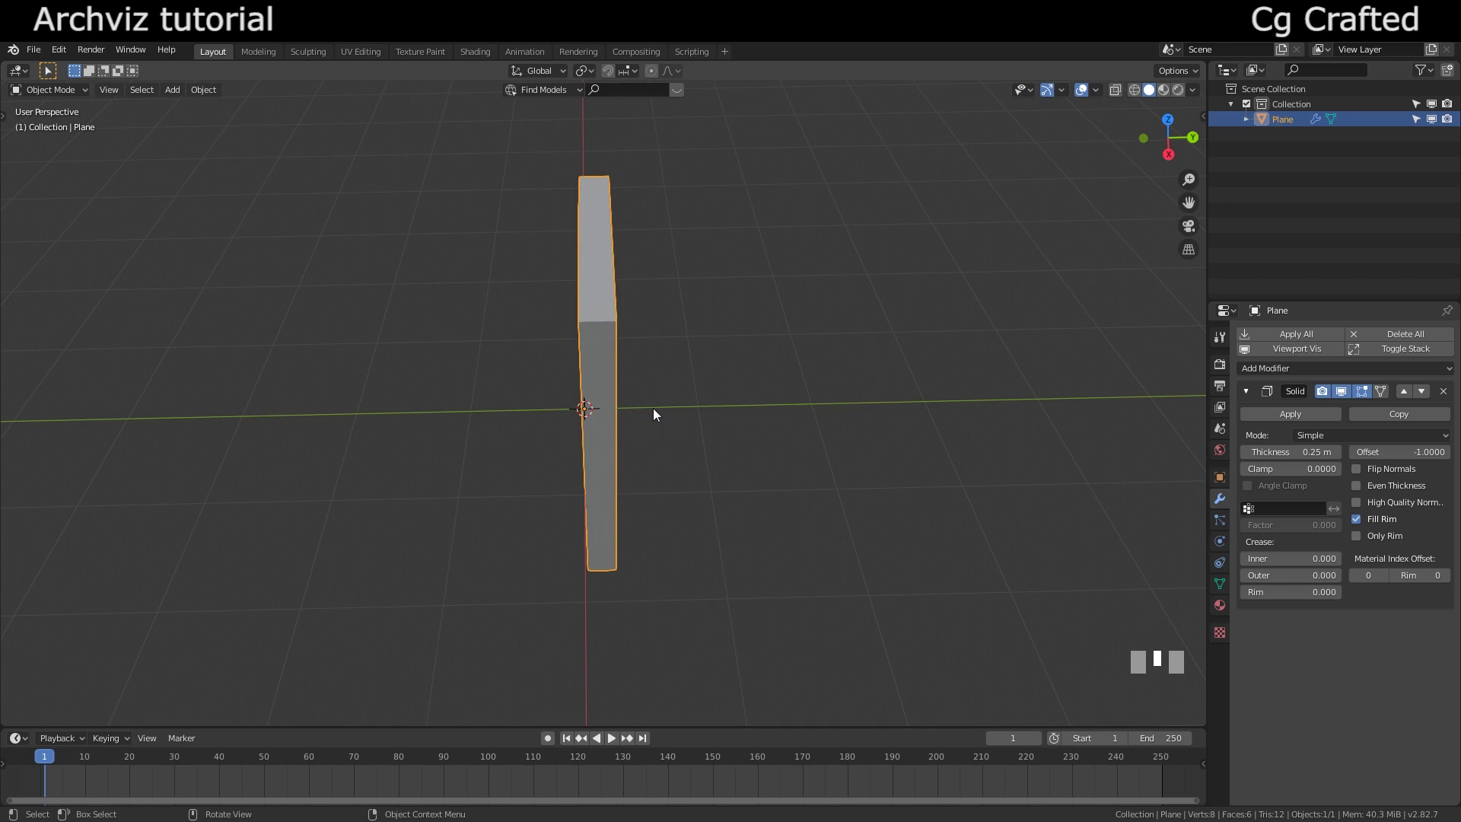
- In Edit Mode, move the wall's vertical end edge on the positive X side along X with snapping, making the wall about 8 m long
middle_drag(653, 409, 743, 375)
key(Tab)
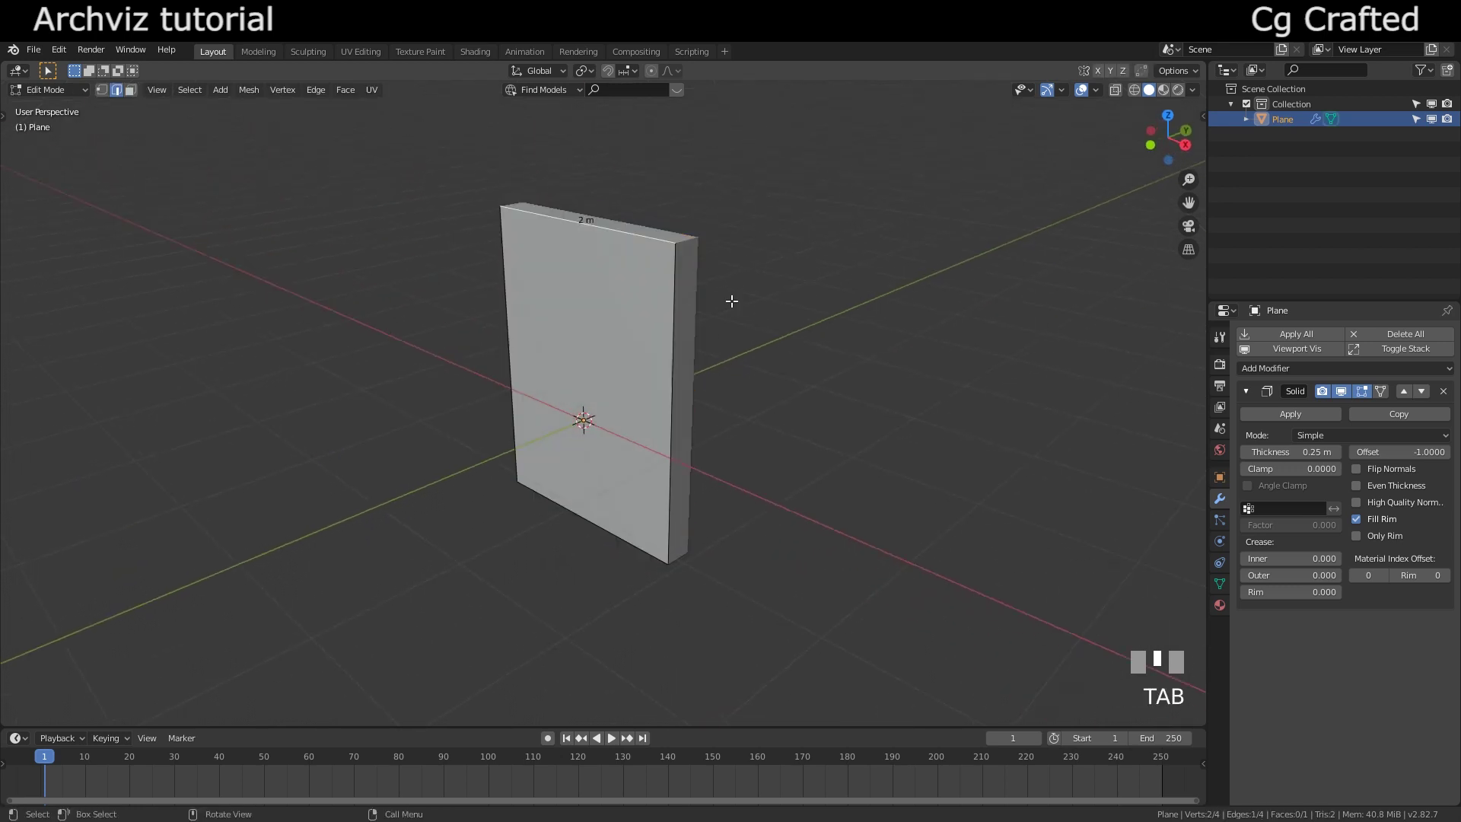
click(662, 352)
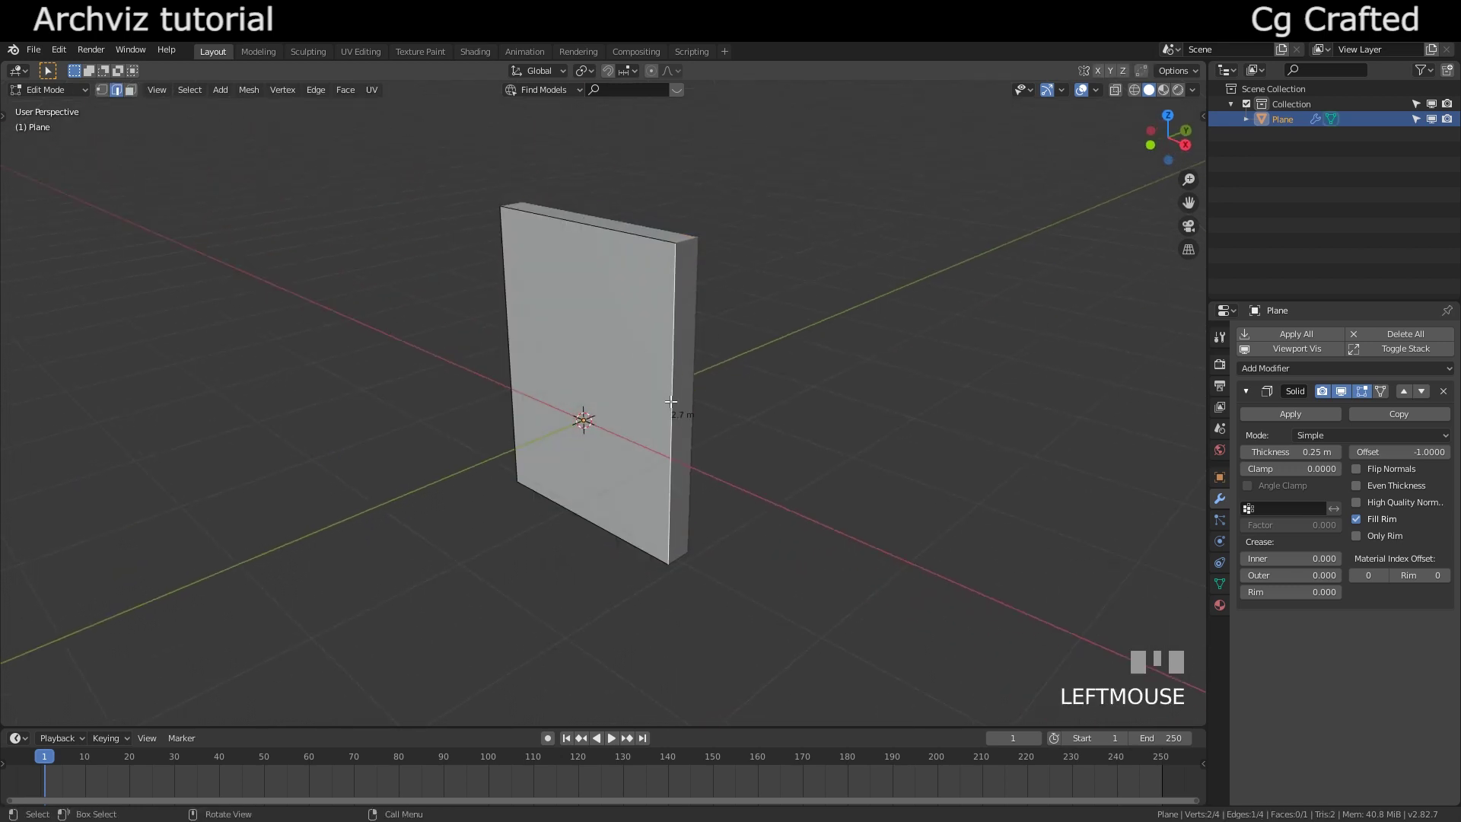
scroll(670, 401, down, 1)
mouse_move(668, 401)
middle_down()
mouse_move(688, 410)
mouse_move(643, 412)
middle_up()
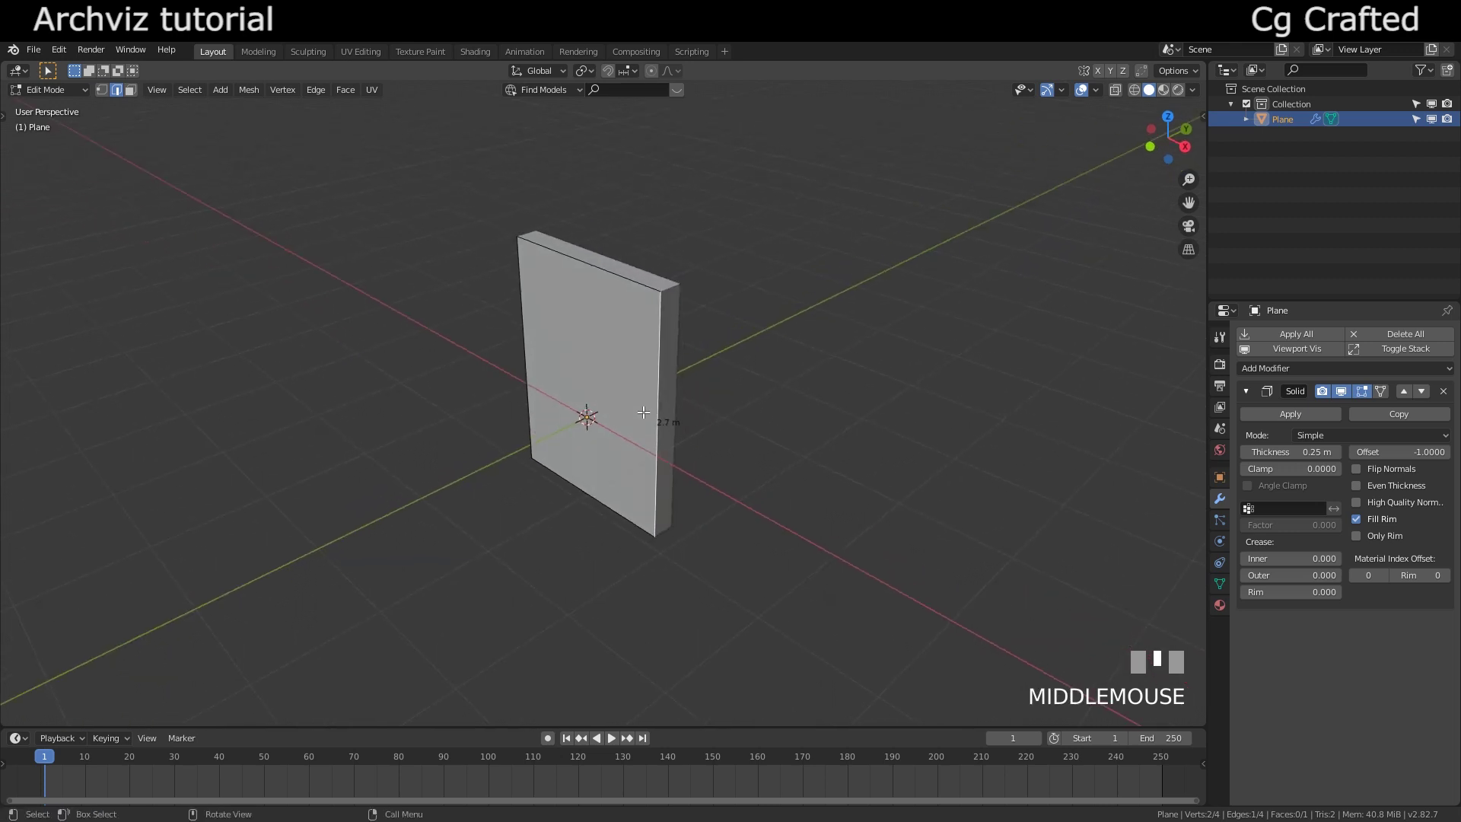
key(g)
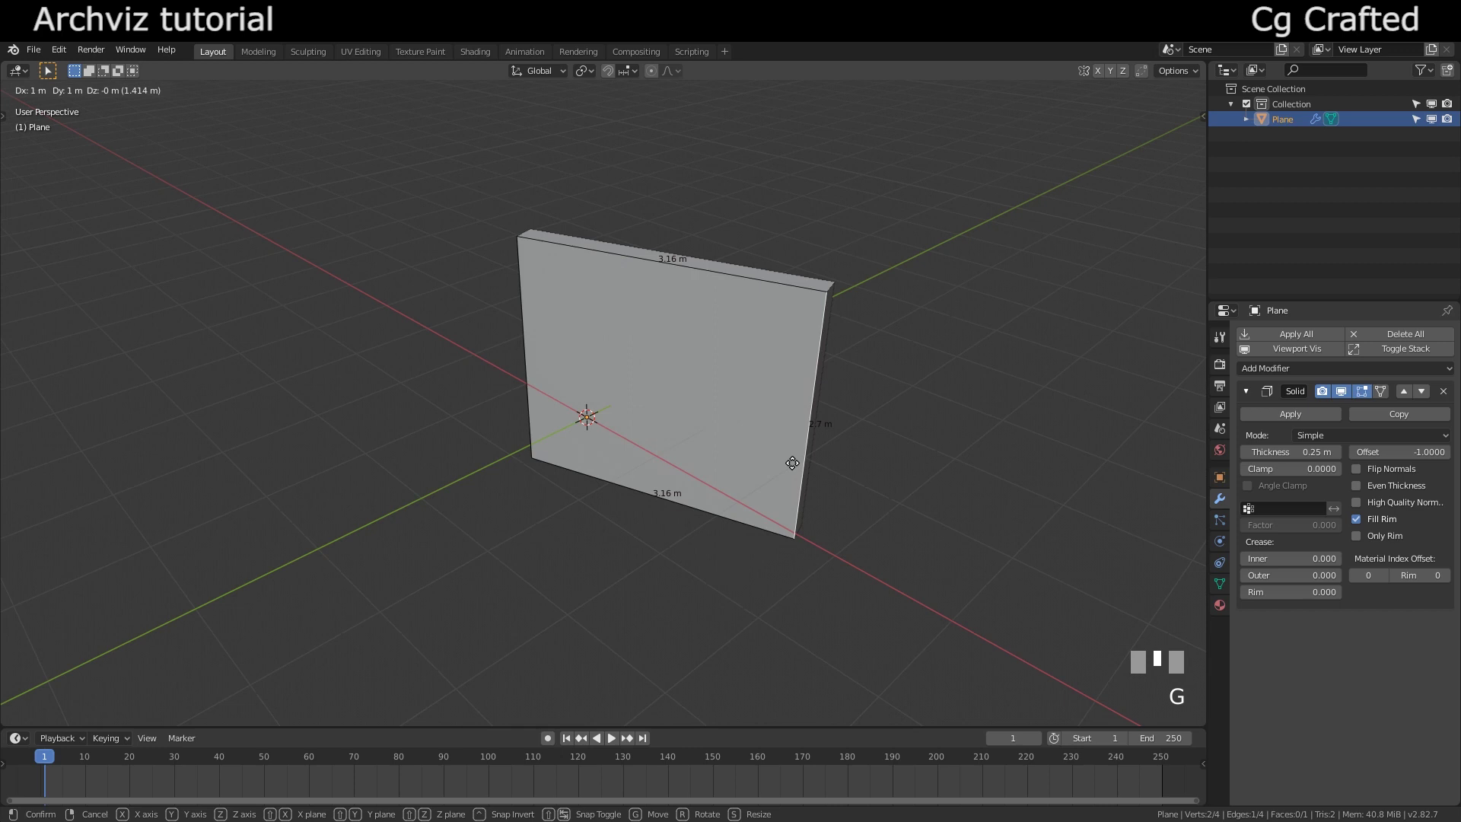
key(Escape)
middle_drag(682, 431, 597, 424)
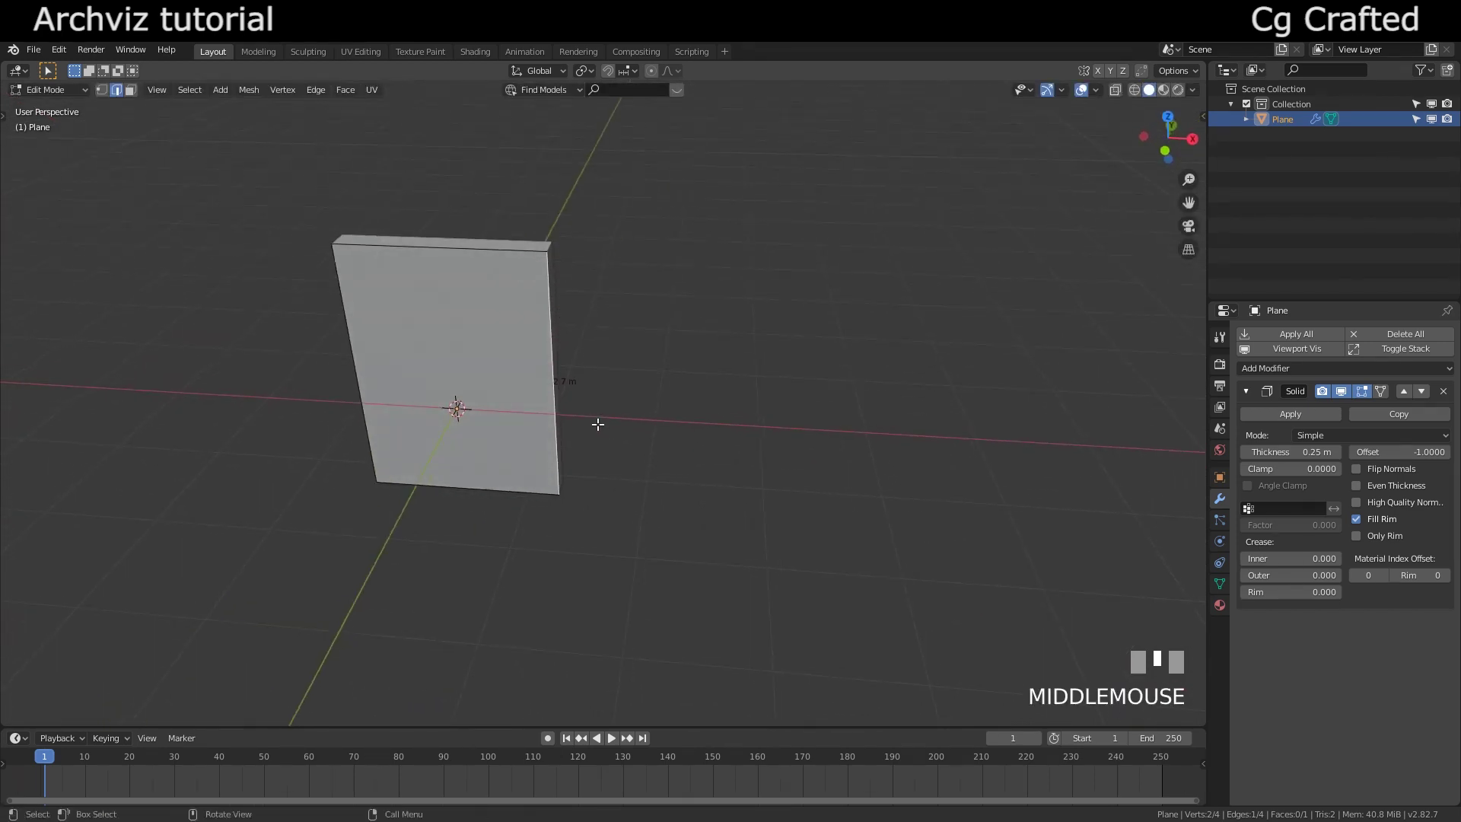
key(KP_7)
scroll(598, 423, down, 1)
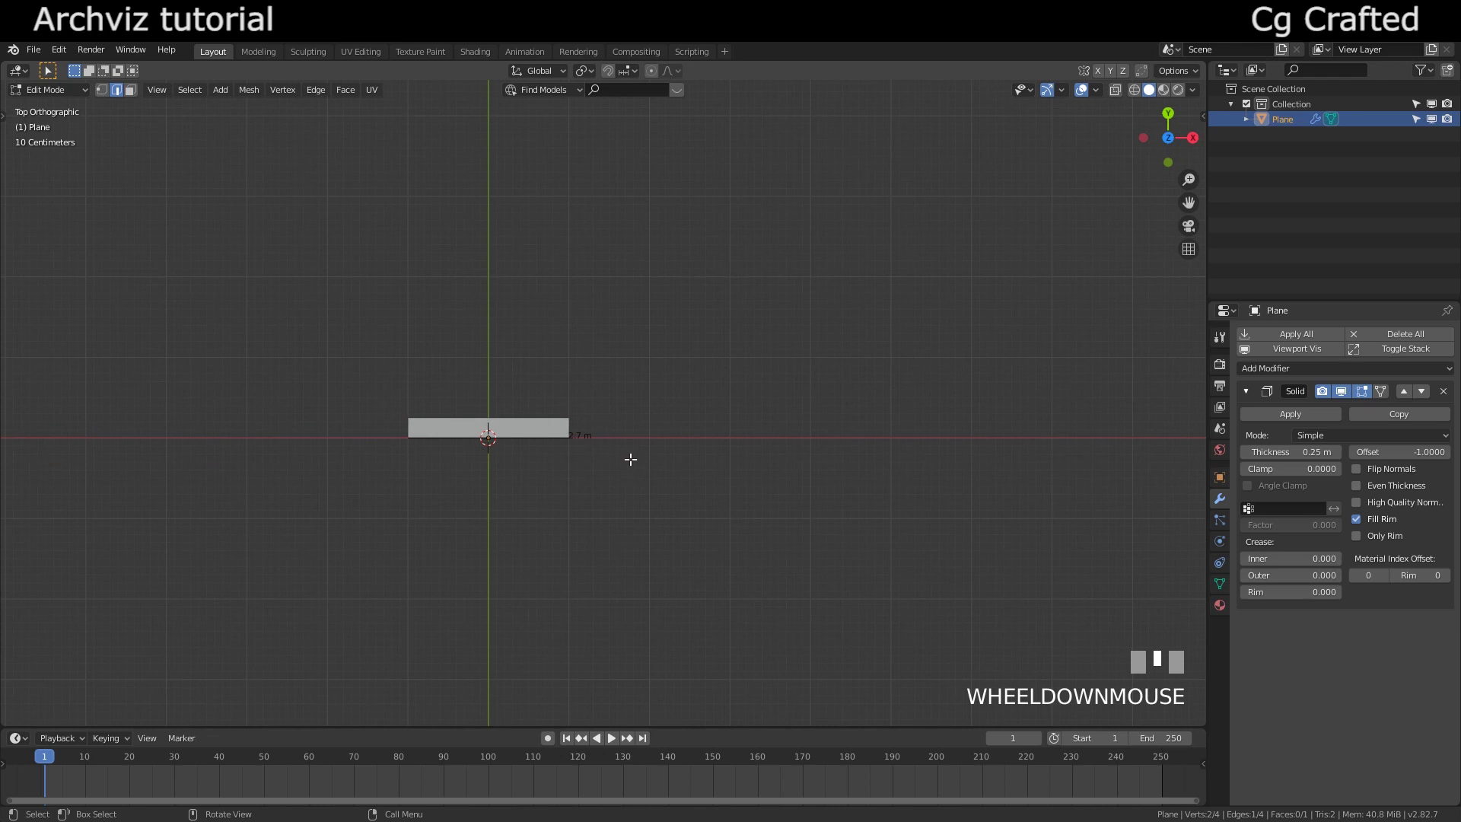
key(g)
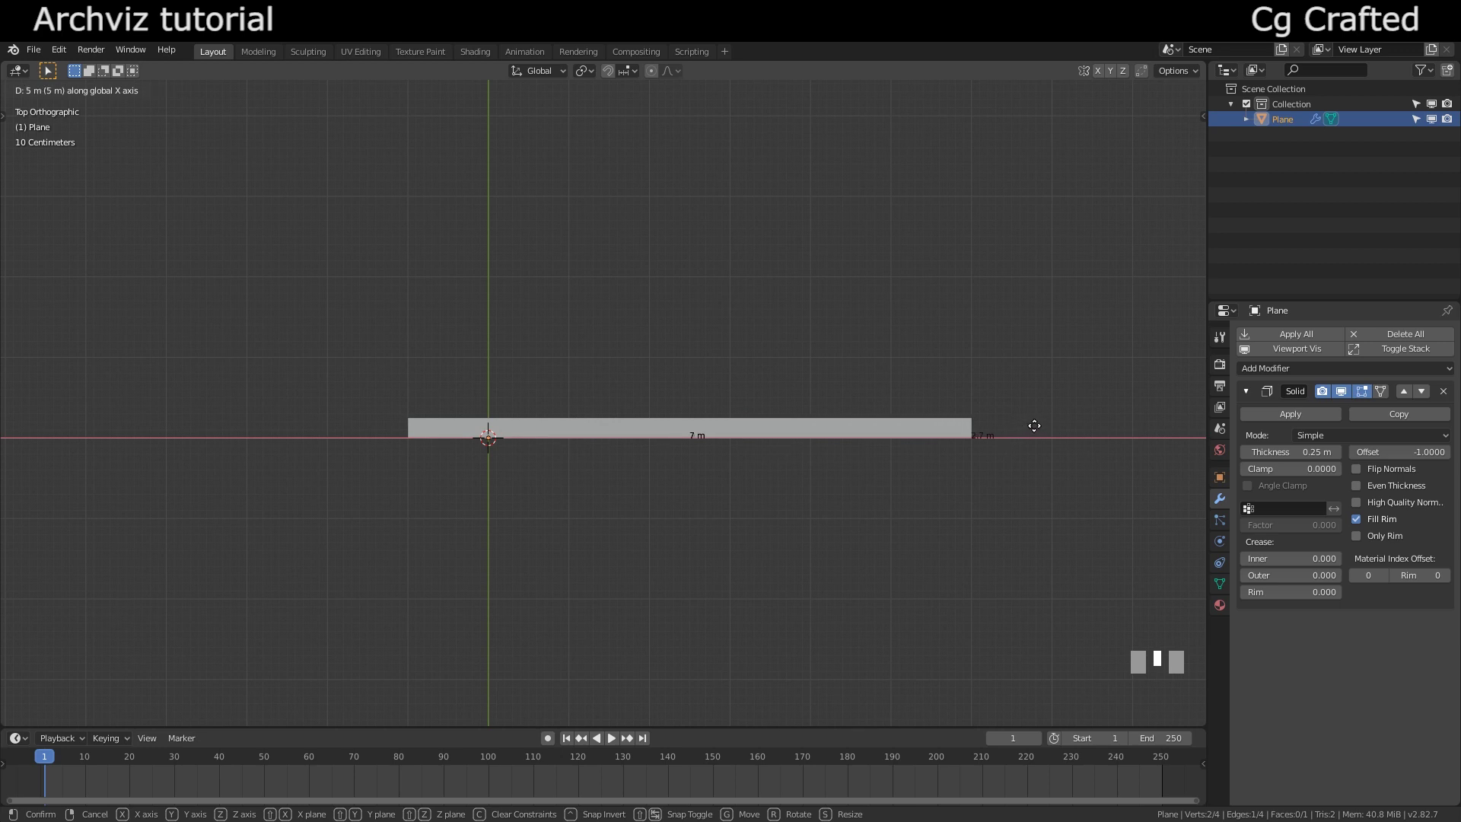
ctrl+click(1112, 403)
scroll(929, 447, down, 3)
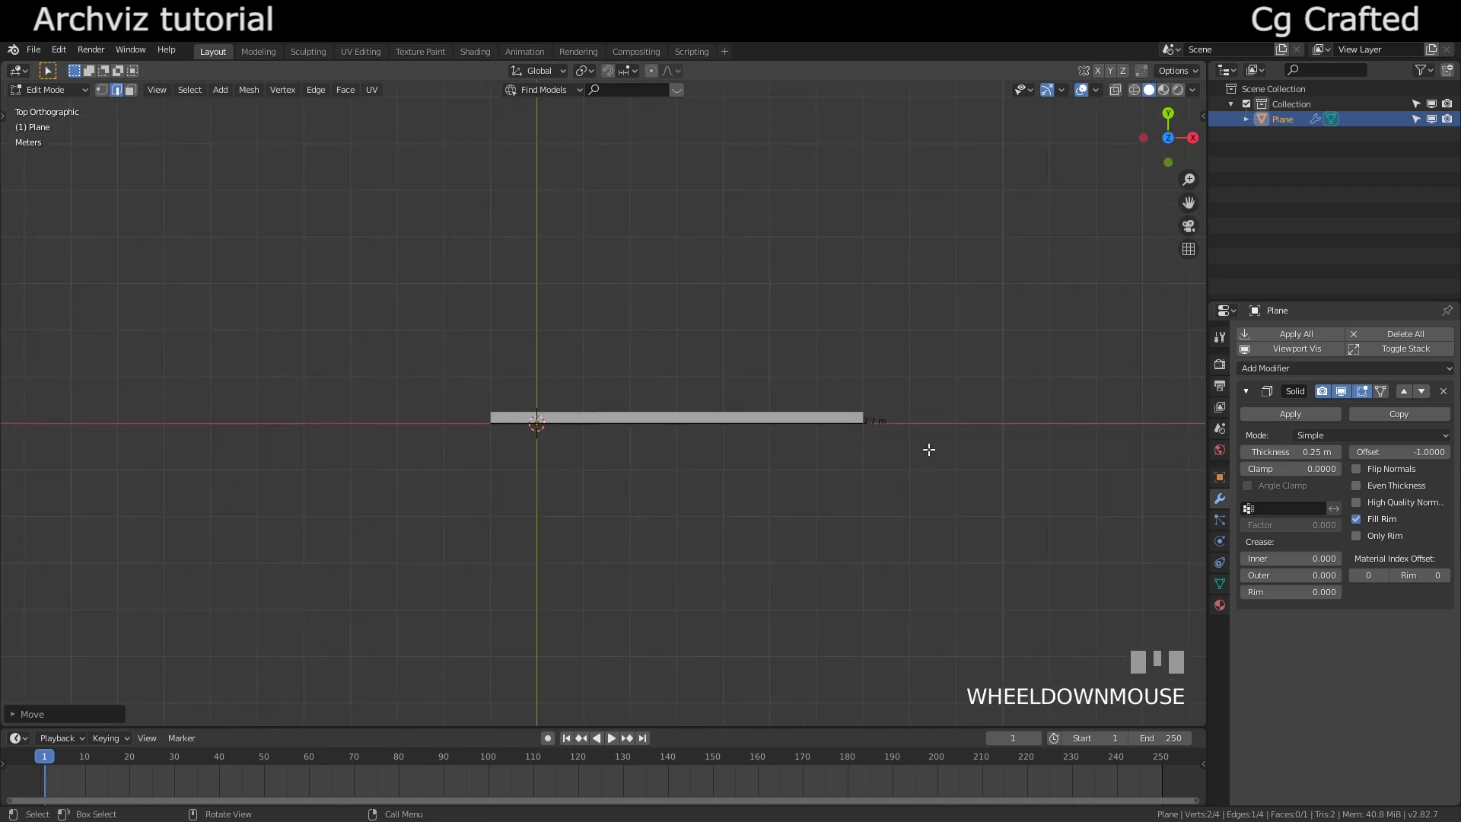
- Select both vertical end edges of the wall and extrude them about 7 m along positive Y in top view to form side walls
shift+middle_drag(929, 447, 427, 426)
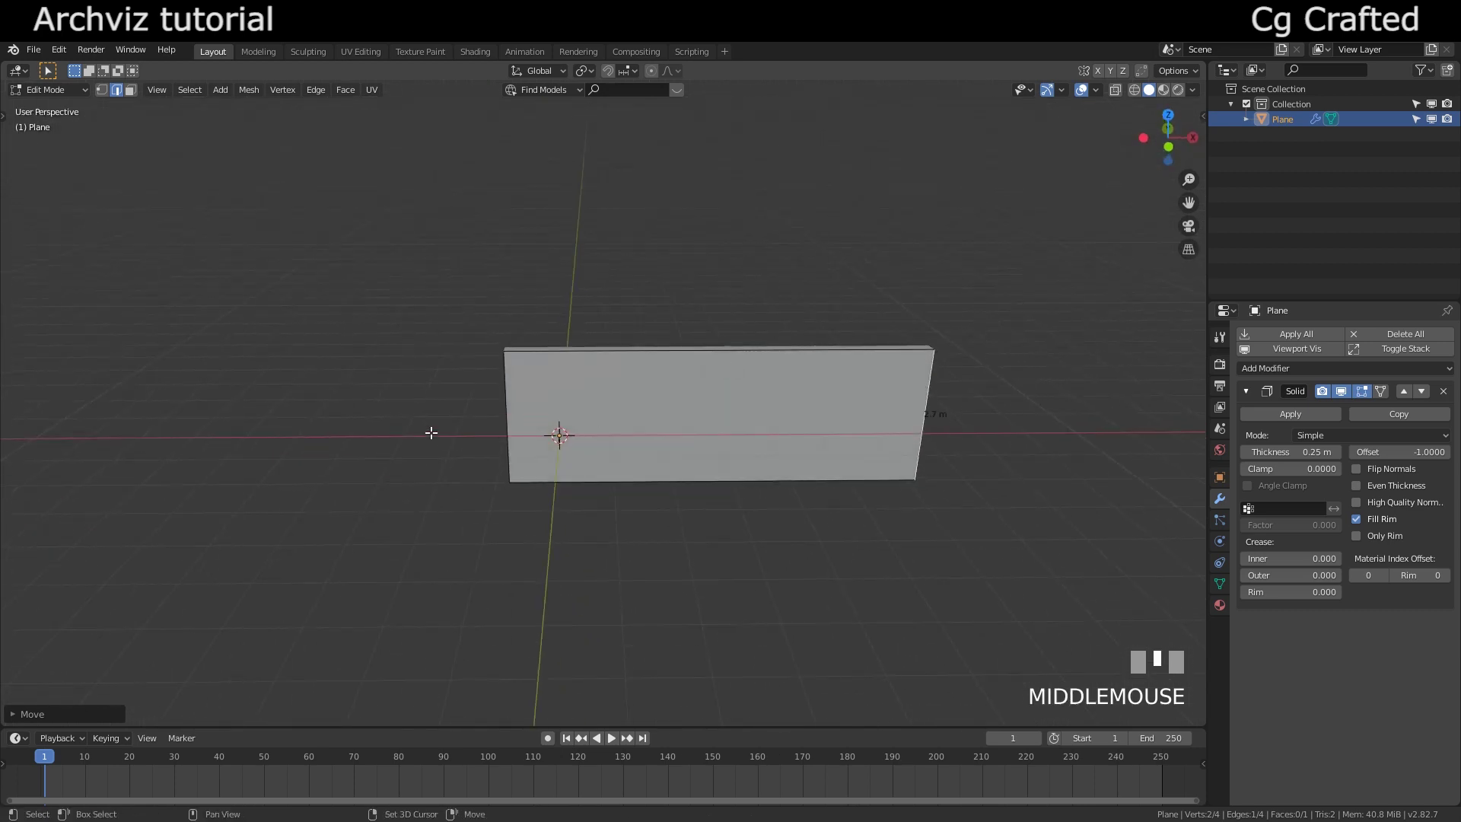
shift+click(523, 407)
key(KP_7)
key(e)
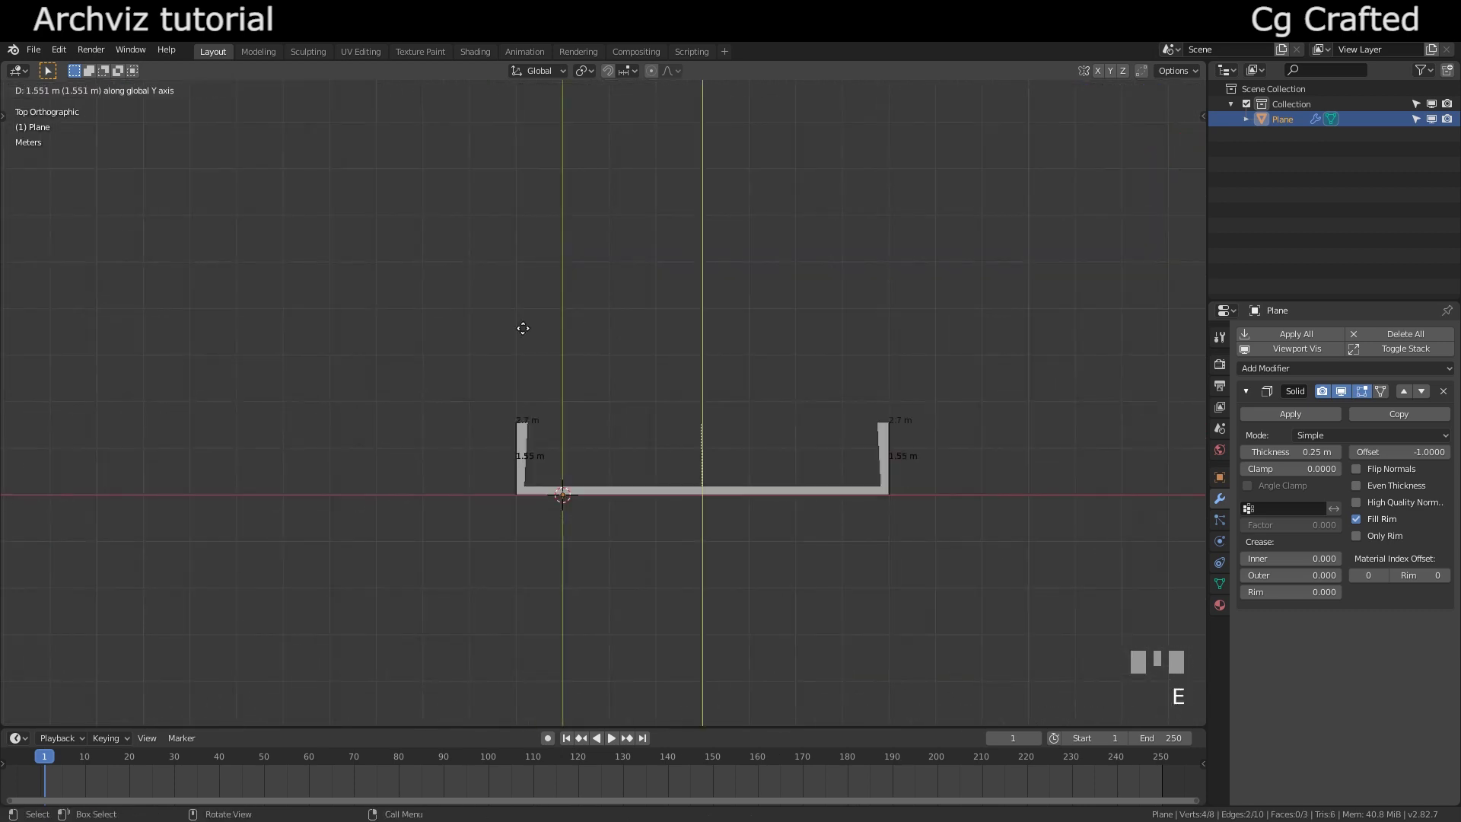
ctrl+click(549, 127)
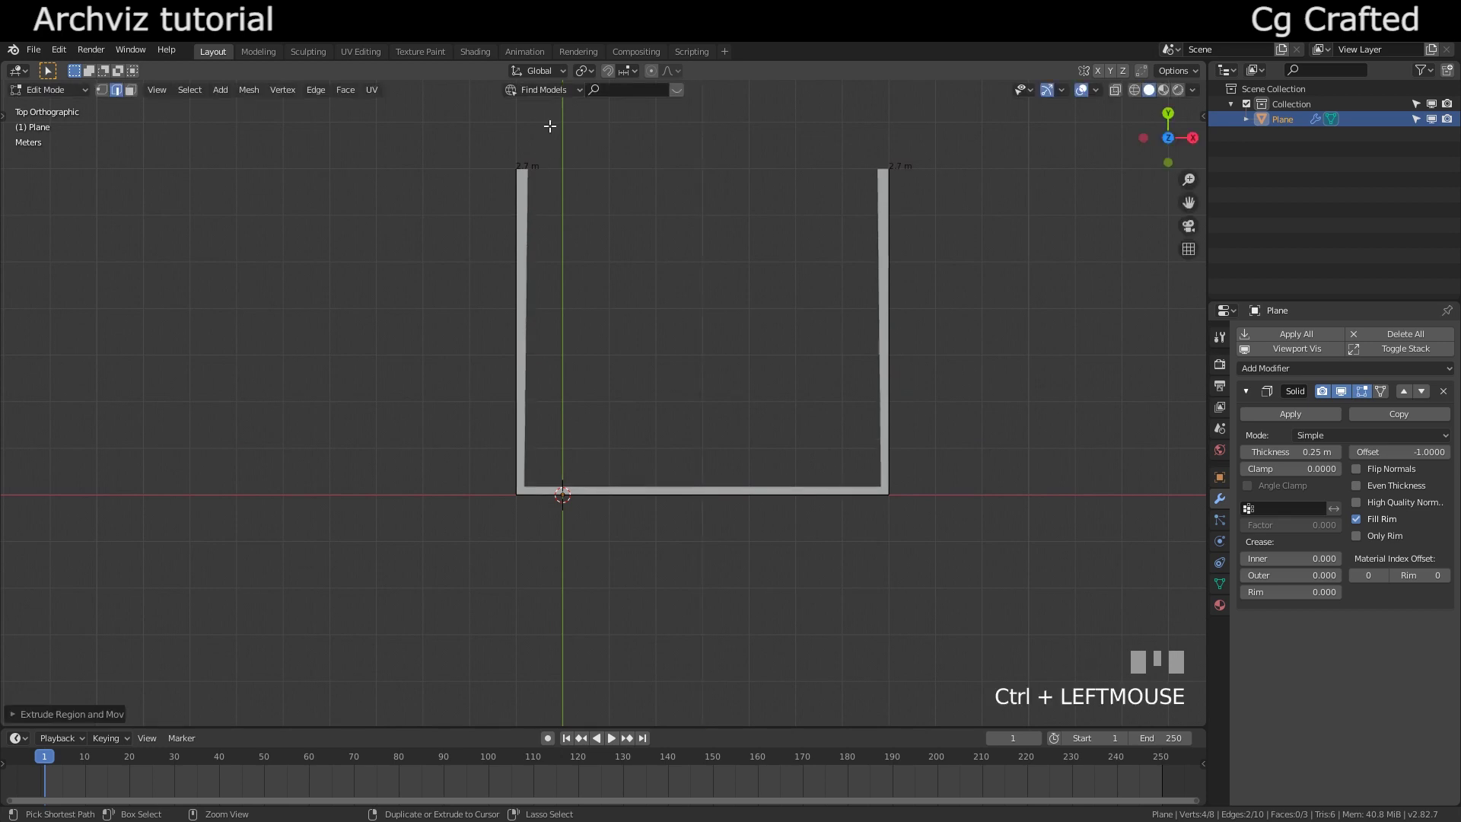
- Select the face of the side wall at the positive X end to check its edge lengths and area
middle_drag(639, 303, 570, 306)
click(771, 385)
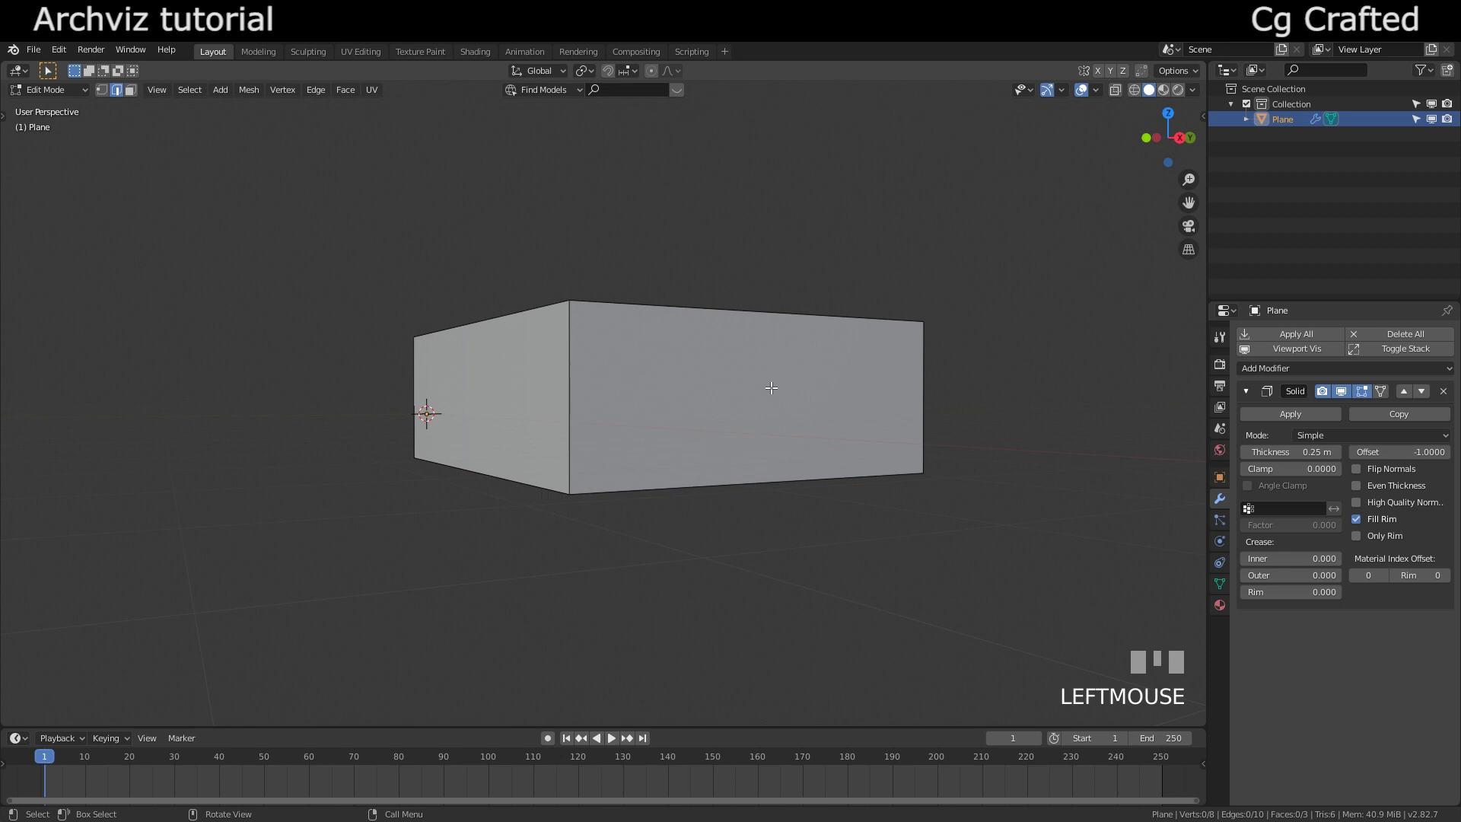
key(3)
click(770, 388)
middle_drag(771, 388, 620, 358)
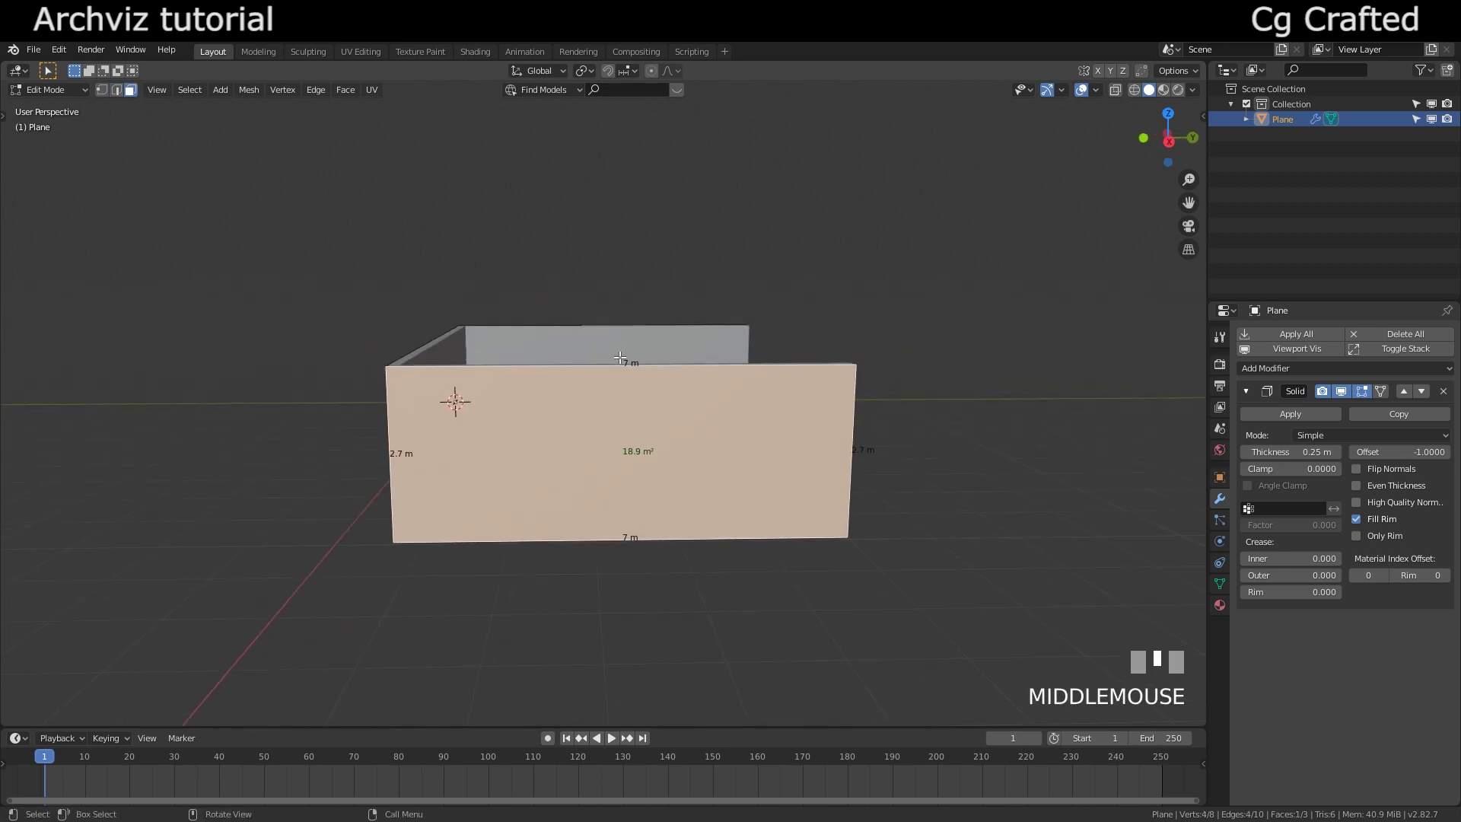
scroll(676, 389, up, 1)
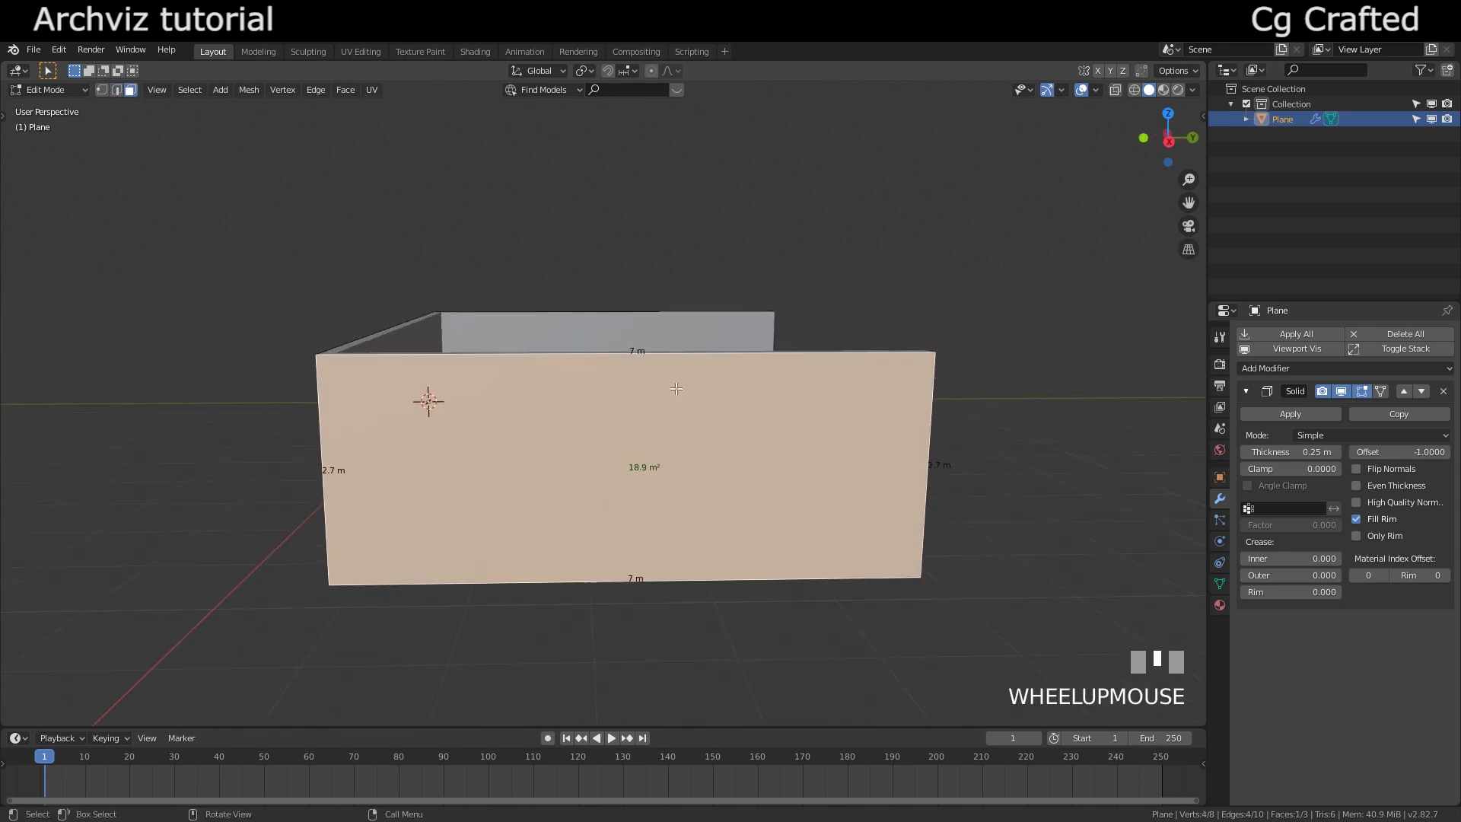
- Enable Even Thickness on the wall's Solidify modifier
middle_drag(675, 388, 555, 466)
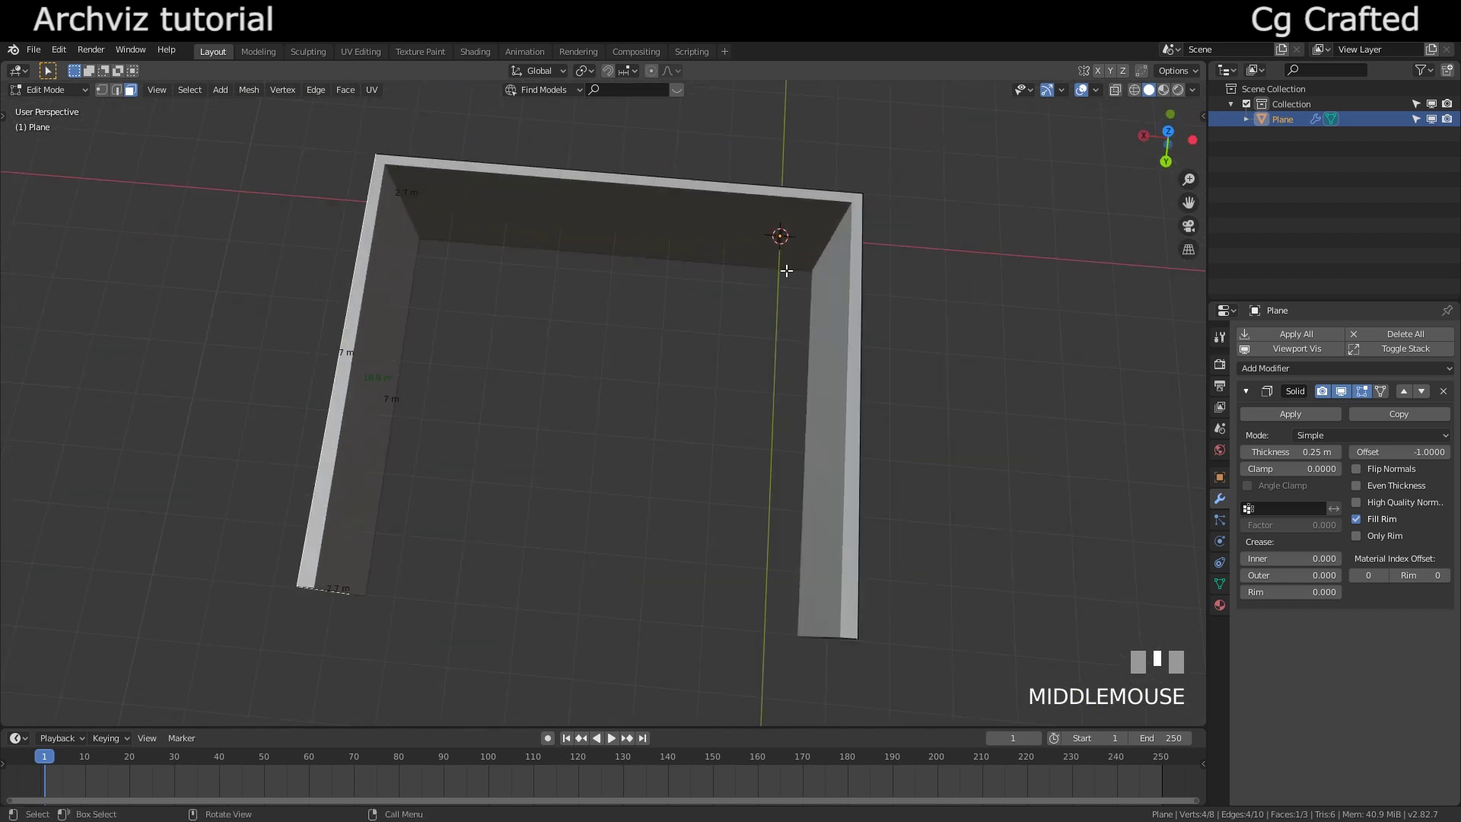
click(1358, 484)
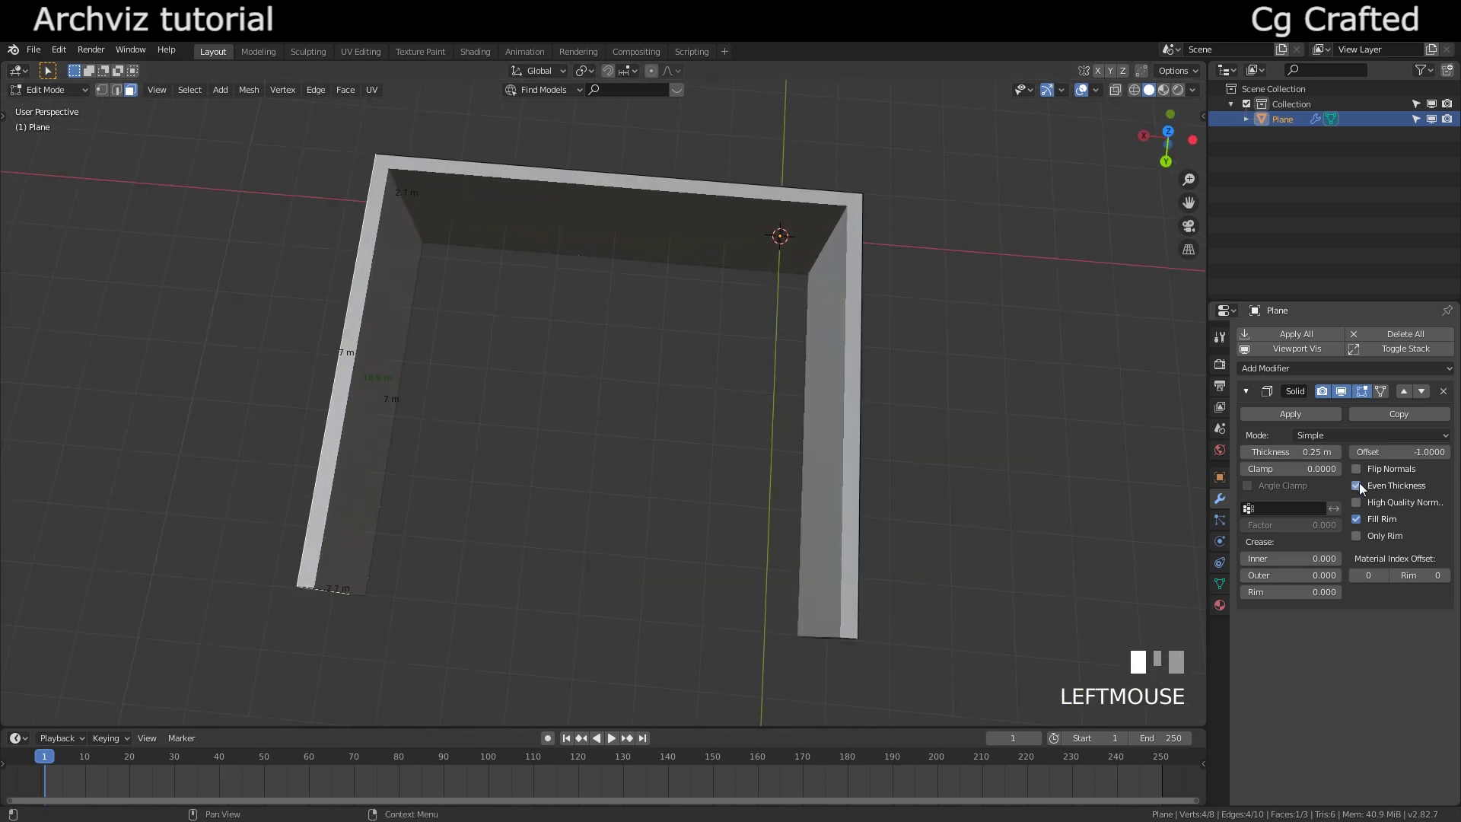
- Select the free vertical end edges of both side walls and move them 2 m along positive Y with snapping, making the side walls 9 m long
middle_drag(467, 314, 687, 474)
key(2)
click(607, 500)
shift+middle_drag(867, 484, 715, 404)
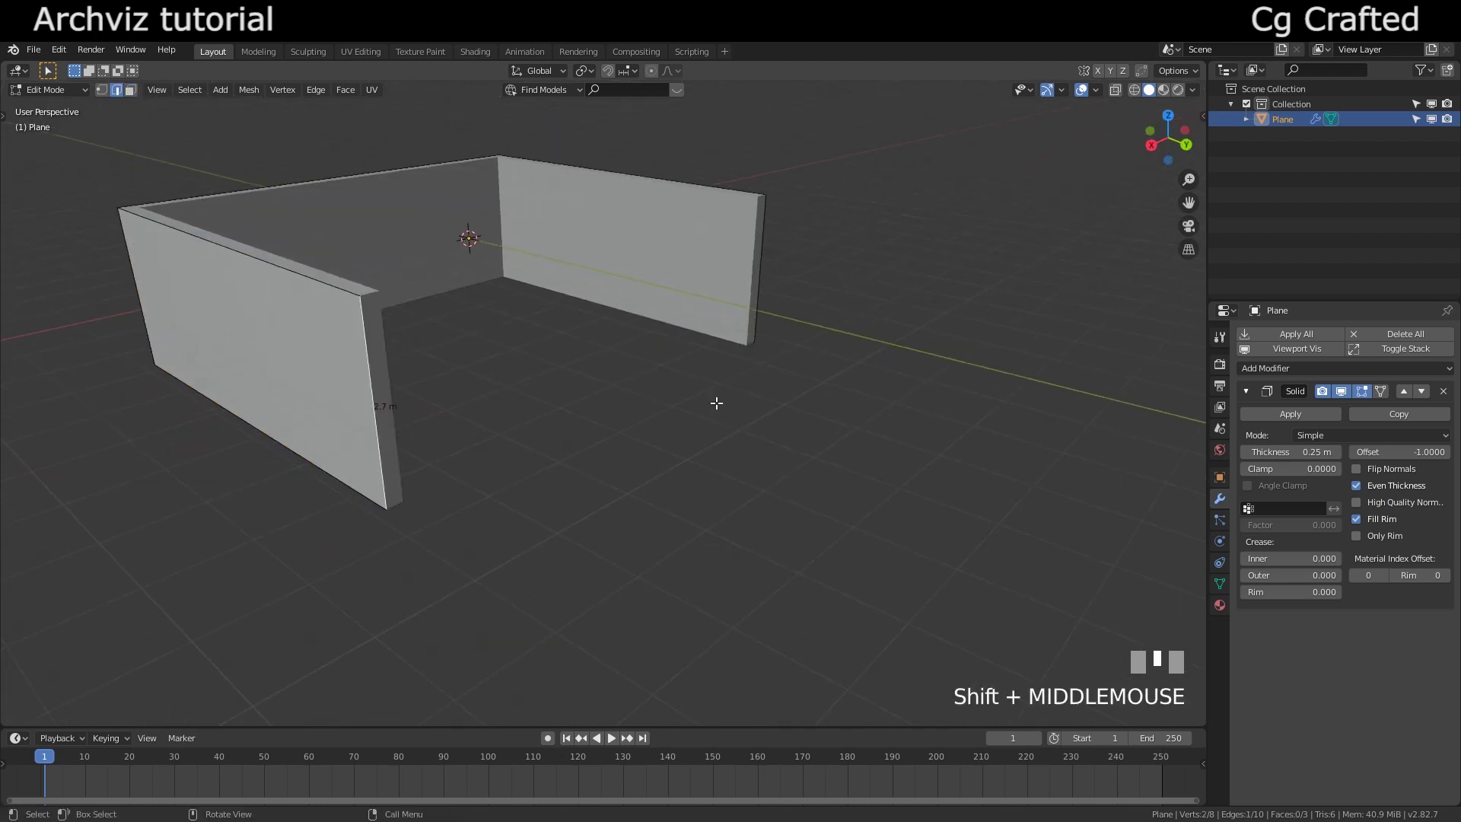
shift+click(766, 271)
key(g)
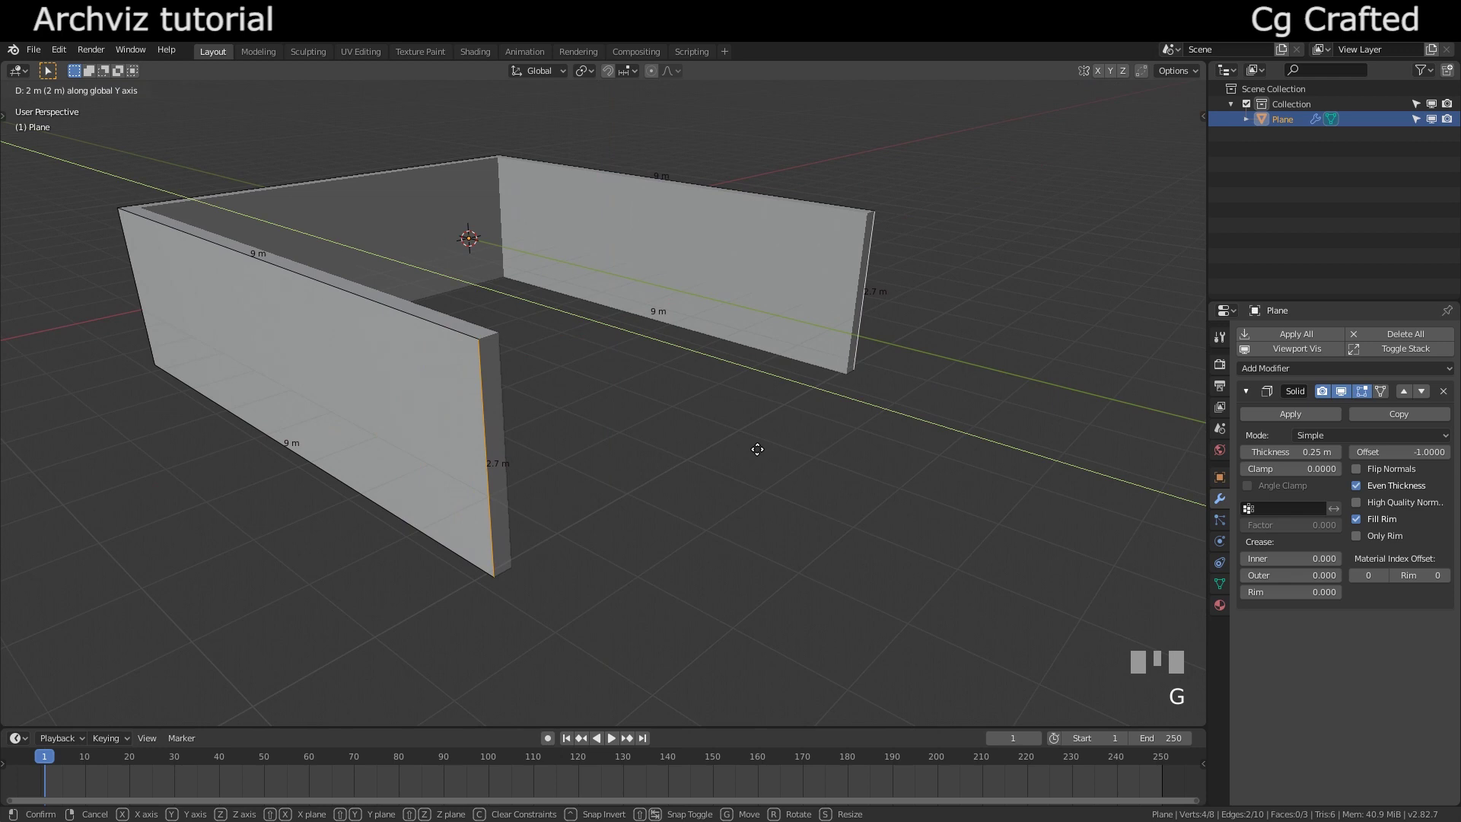
ctrl+click(757, 449)
- Fill a face between the two free vertical end edges to close the room with a fourth wall
middle_drag(756, 450, 554, 496)
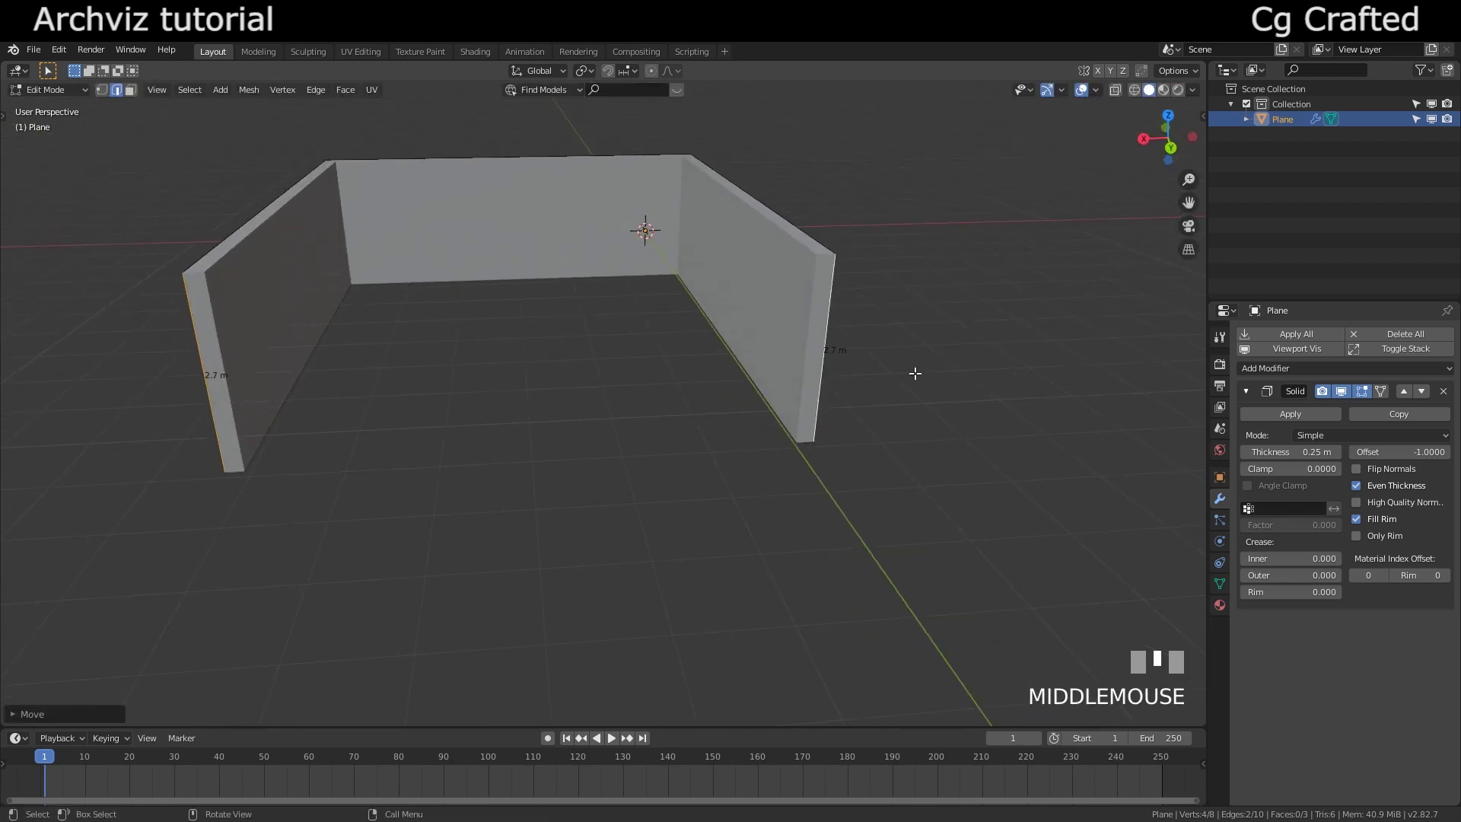
key(f)
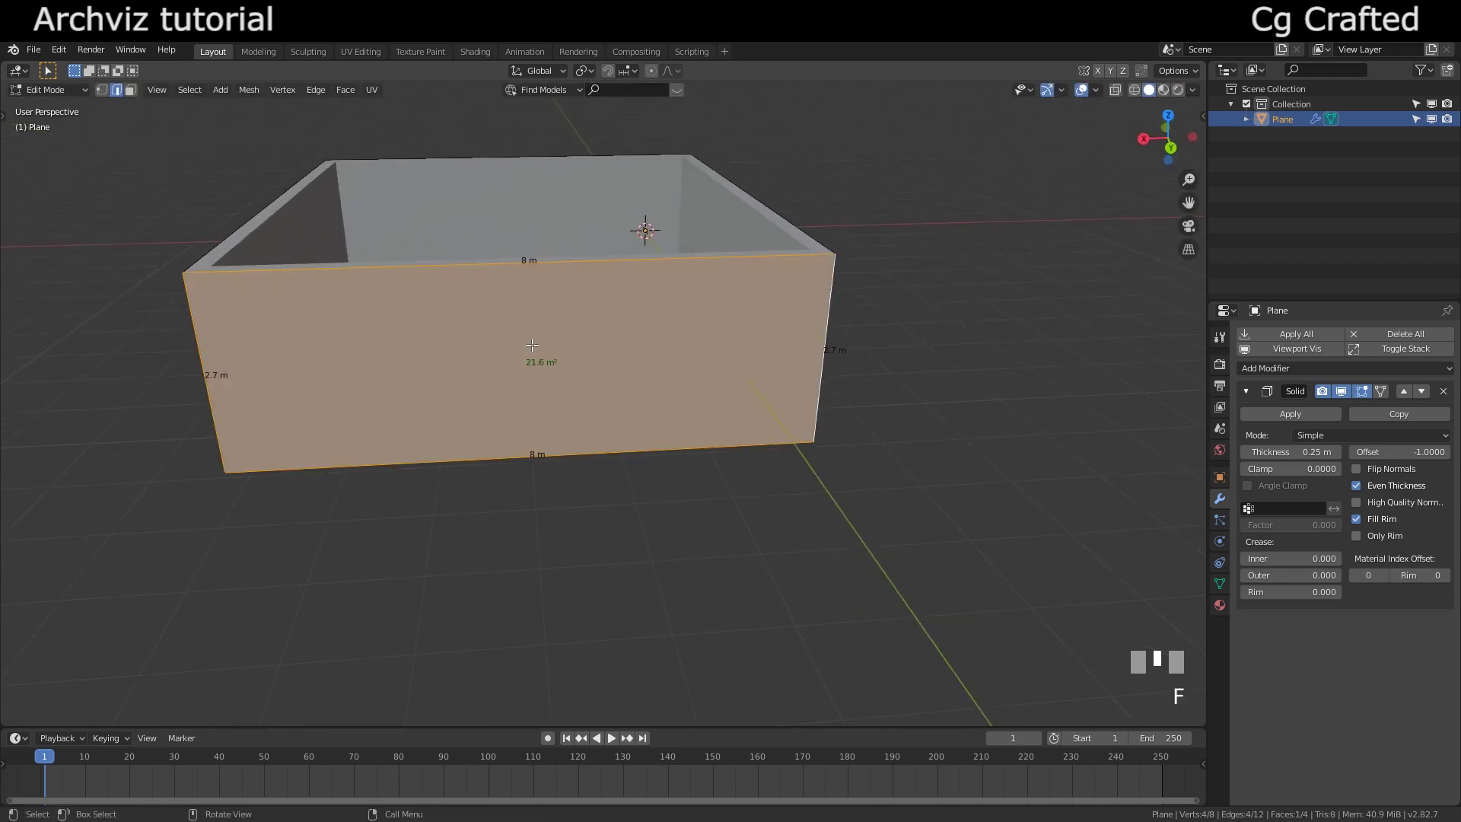
- Add a vertical loop cut at the middle of the new wall, then add a second one slid onto the same position
middle_drag(545, 310, 694, 291)
key(ctrl+r)
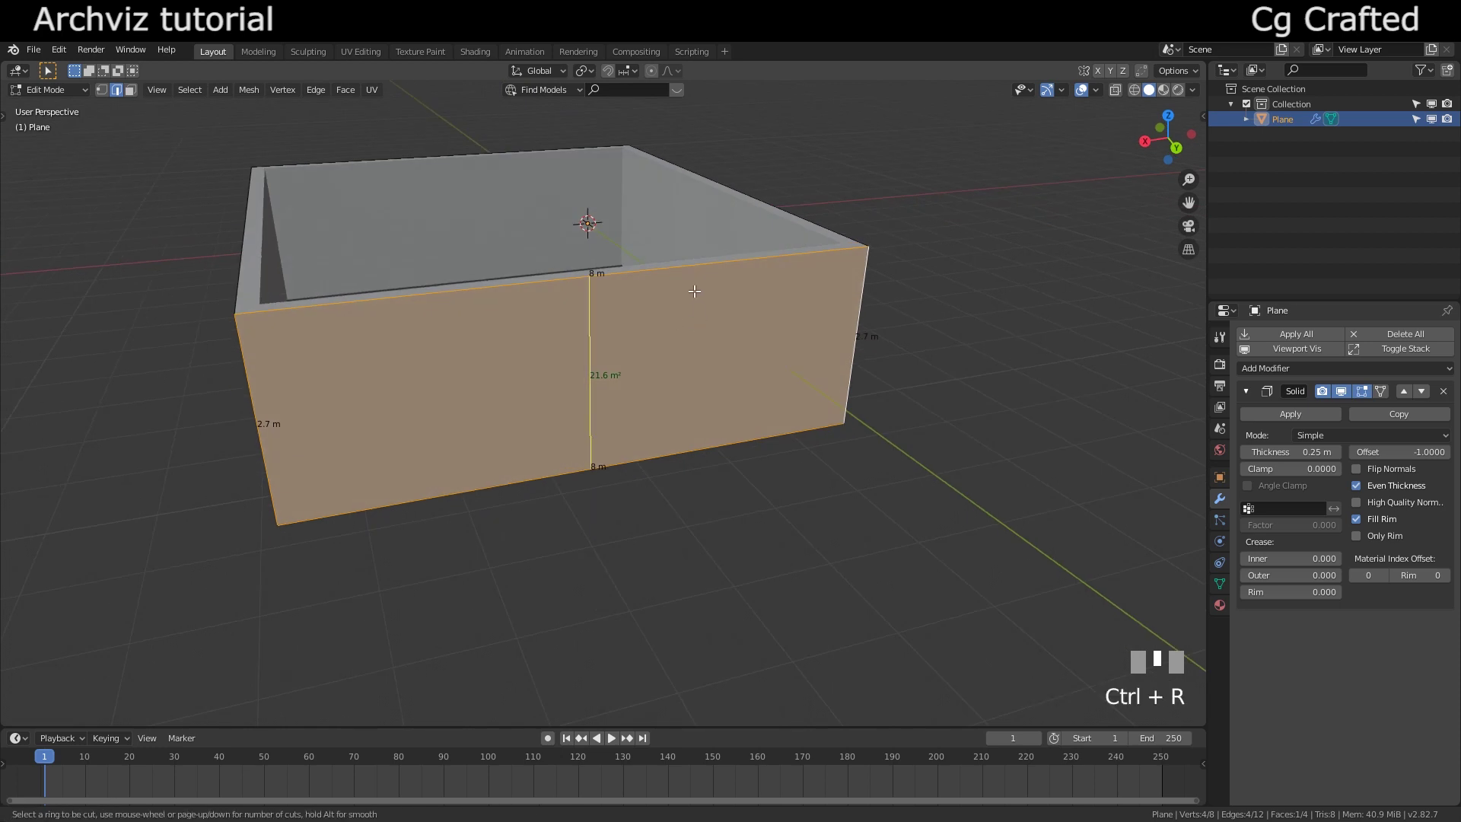
click(694, 291)
key(ctrl+r)
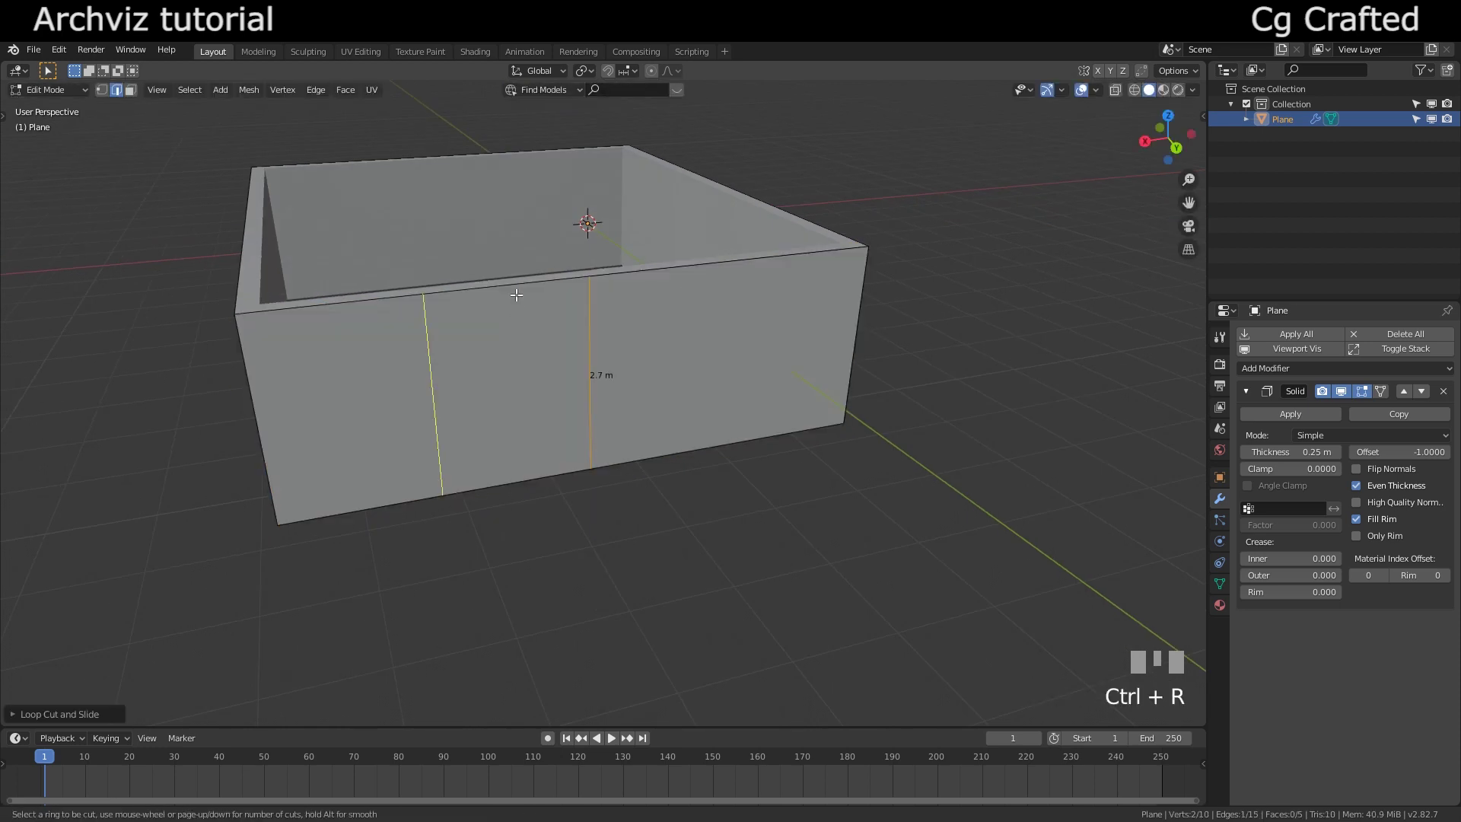
click(516, 295)
click(699, 268)
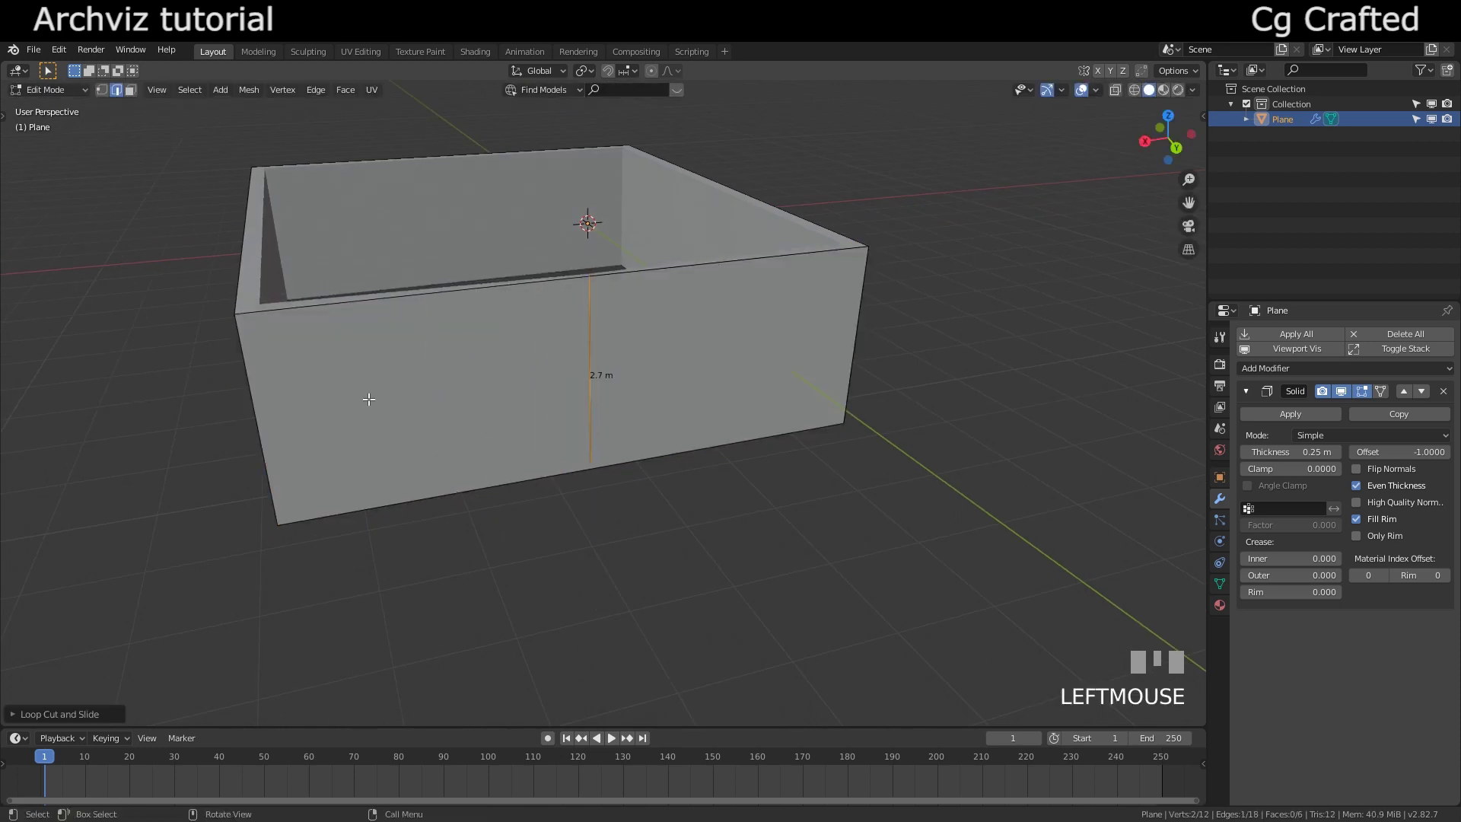
- Select the positive X half of the new wall and move it about 1.8 m along negative Y, forming a stepped corner
click(425, 388)
middle_drag(424, 389, 596, 427)
key(g)
key(y)
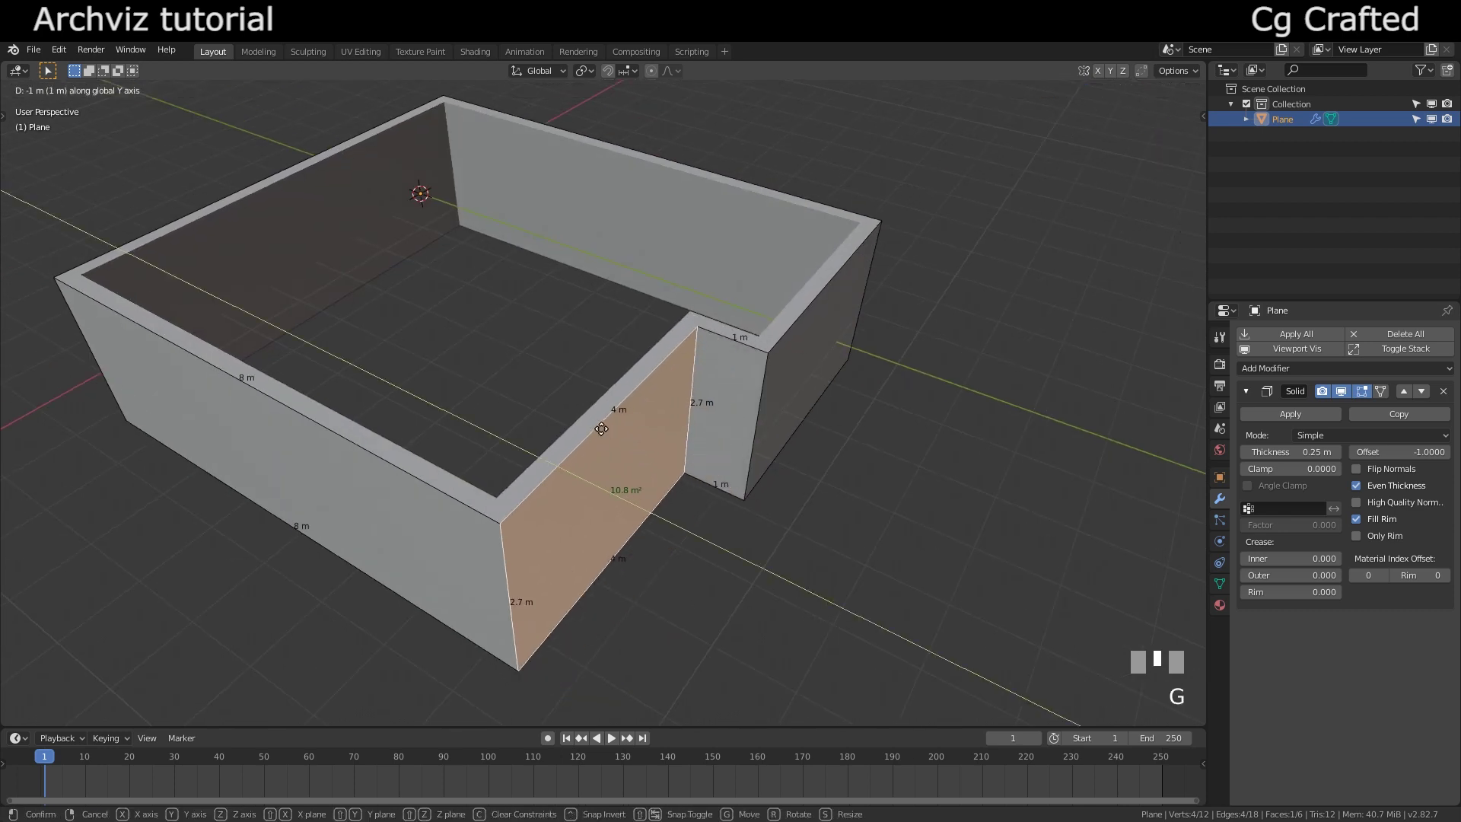
key(ctrl)
ctrl+click(581, 419)
key(g)
key(y)
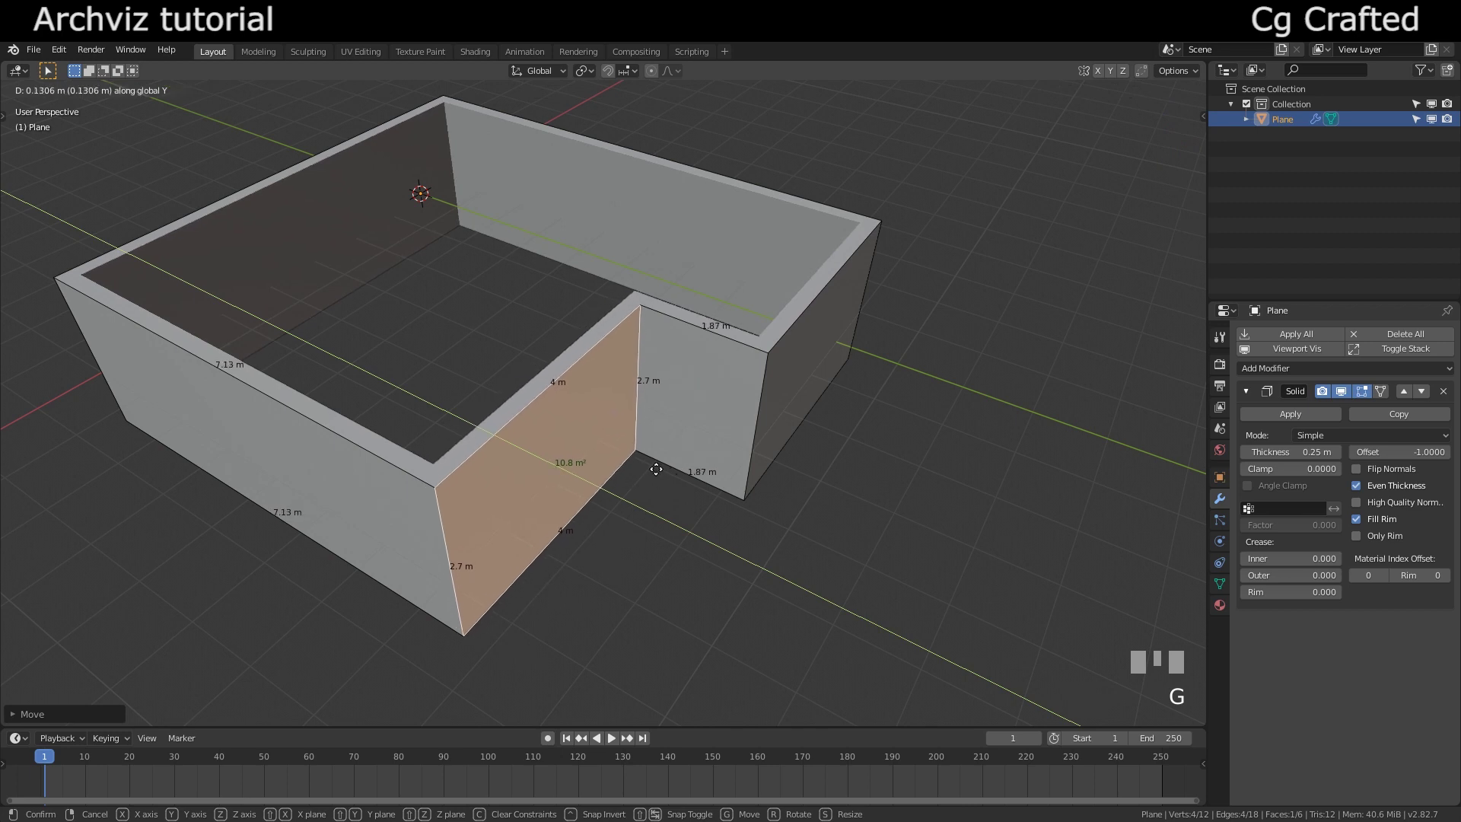
shift+click(689, 506)
- Select the side wall at the negative X end and move it outward along X, making the room about 9 m wide
middle_drag(745, 378, 586, 381)
click(433, 305)
key(g)
click(433, 352)
key(g)
key(x)
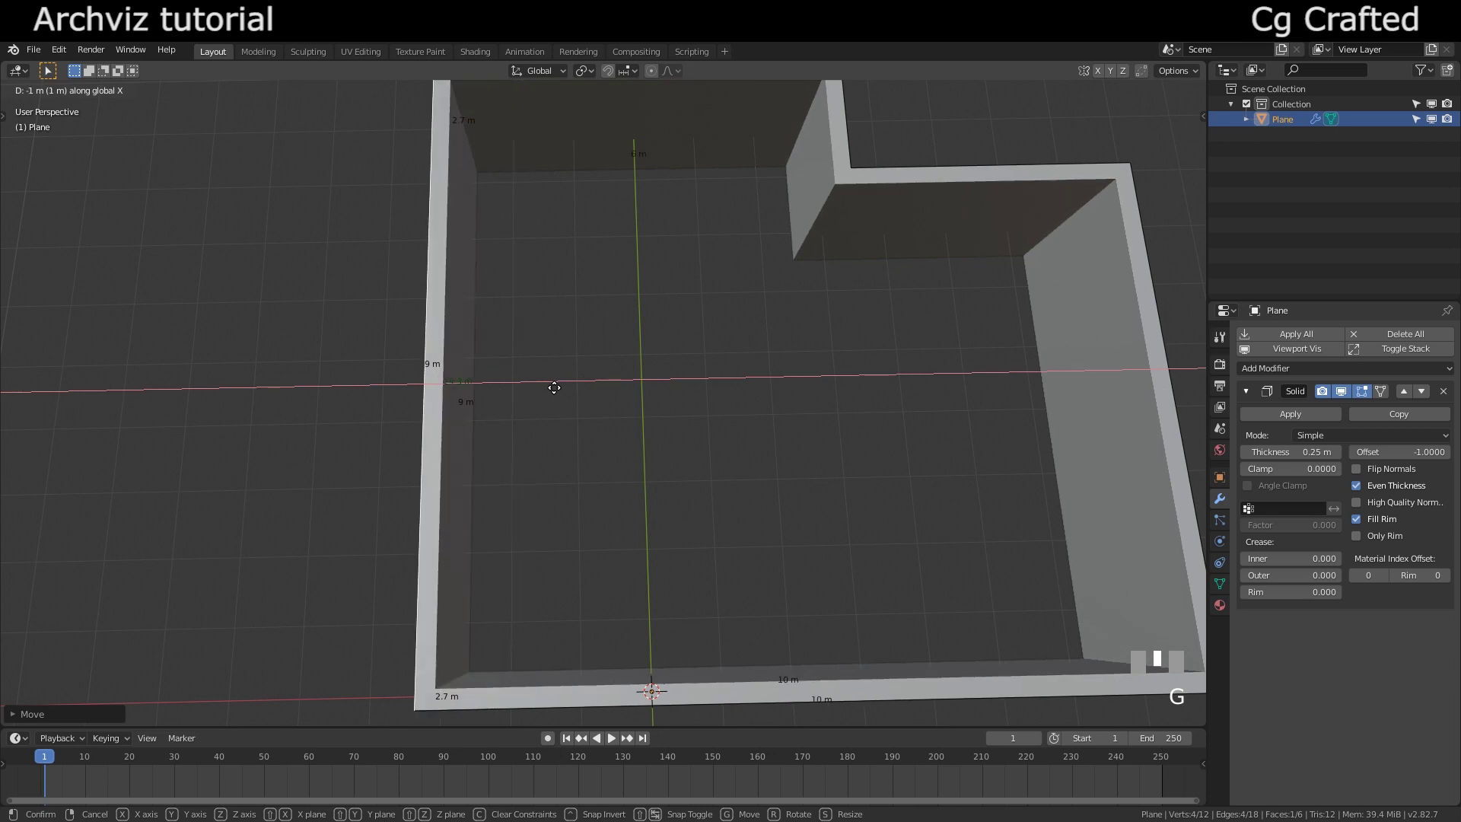
ctrl+click(563, 382)
middle_drag(581, 398, 577, 345)
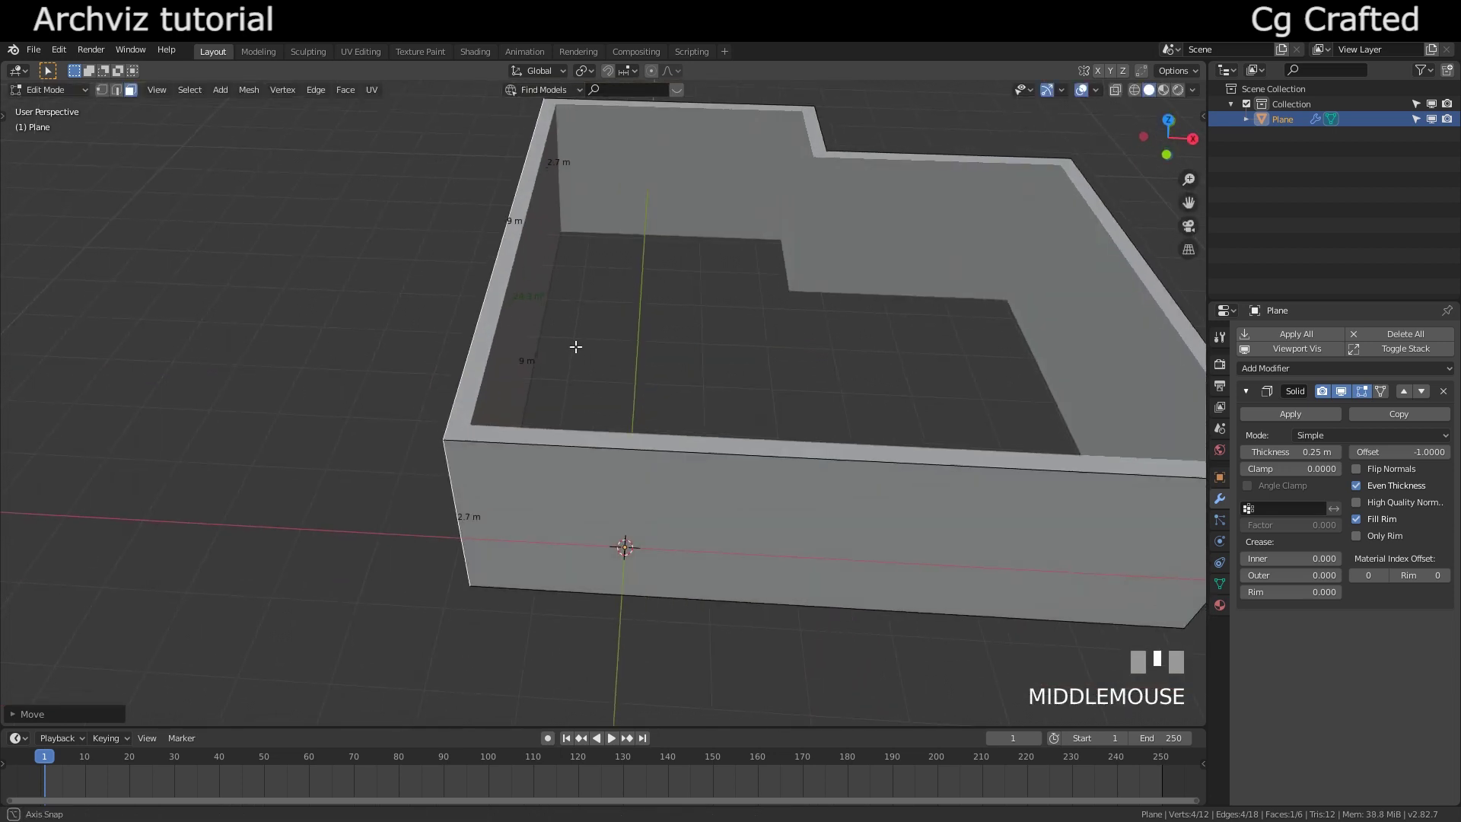
middle_drag(659, 394, 675, 467)
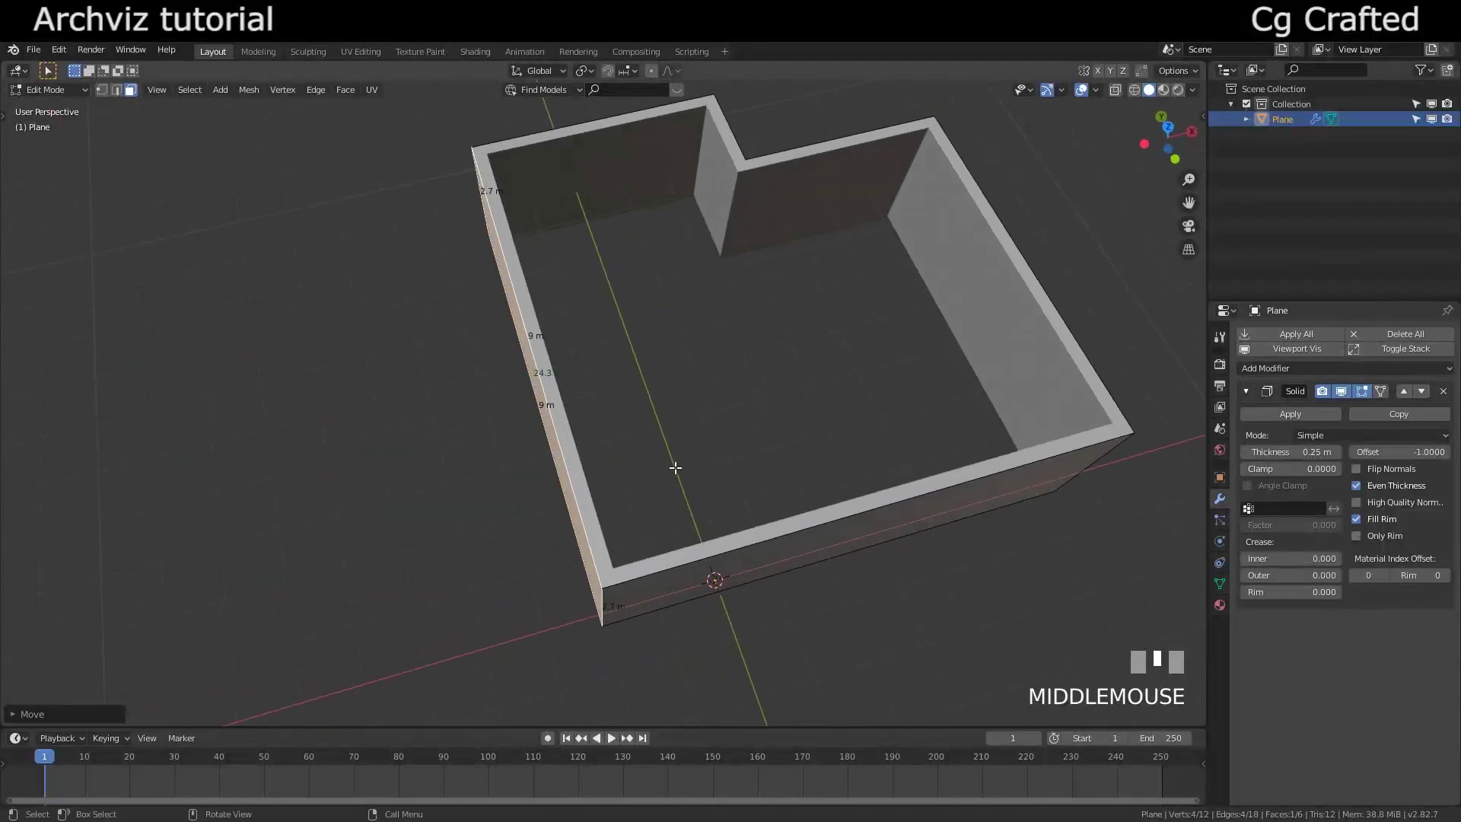
key(Tab)
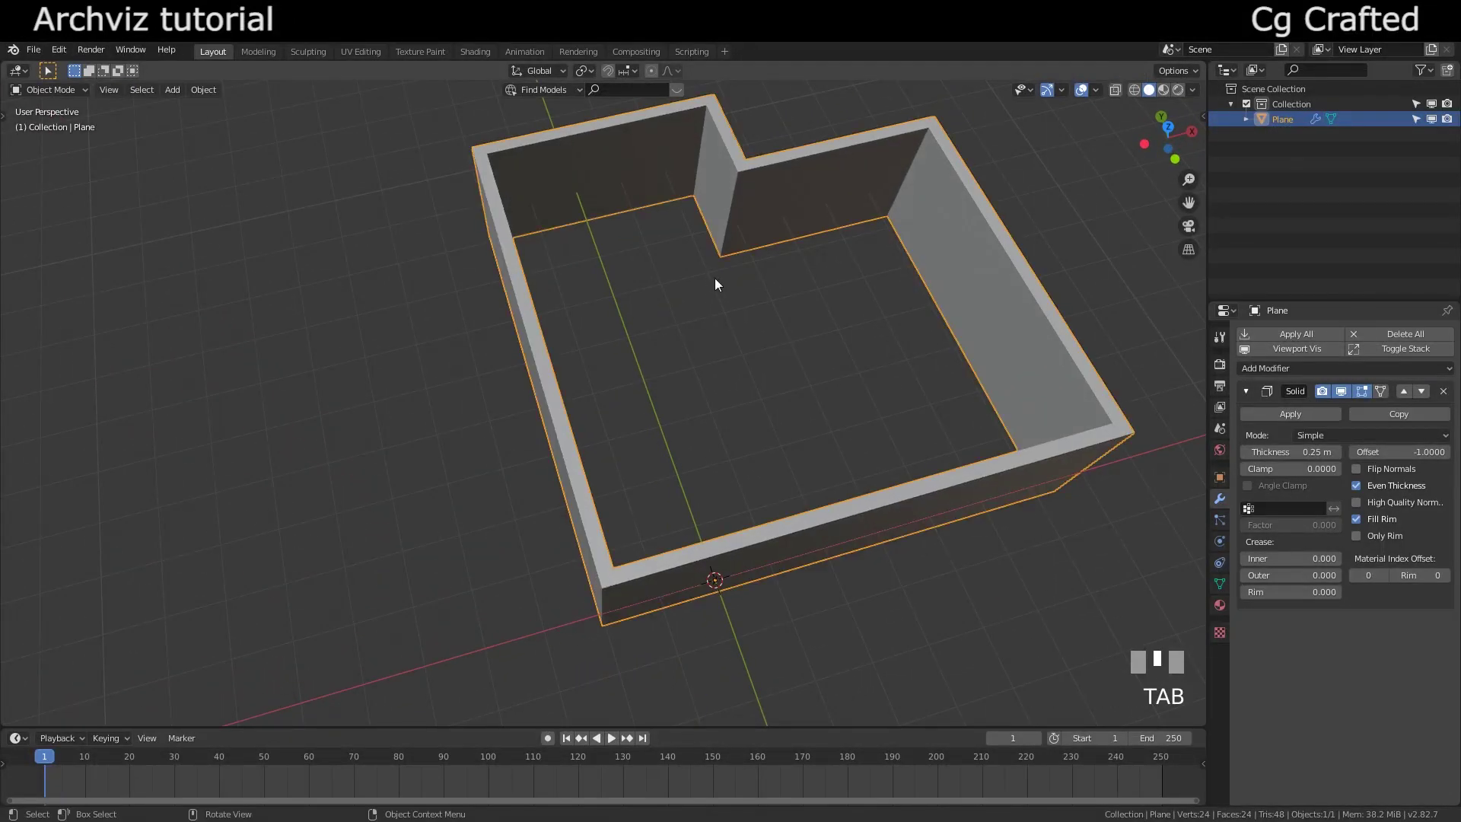
shift+middle_drag(715, 279, 700, 306)
scroll(645, 351, up, 2)
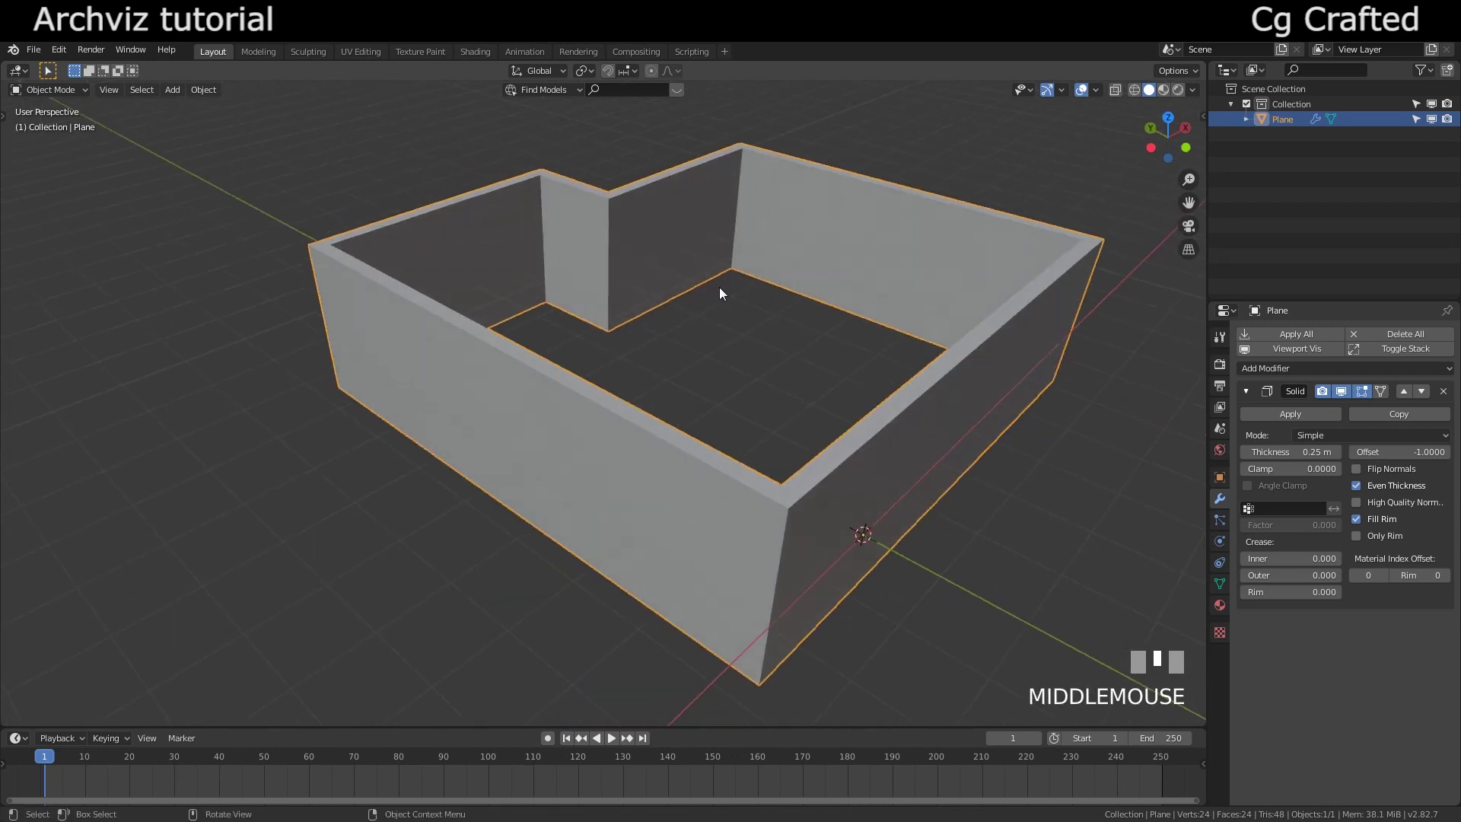
- Fill the loop of the walls' top outer edges with a face and separate that face into its own ceiling object
key(Tab)
key(2)
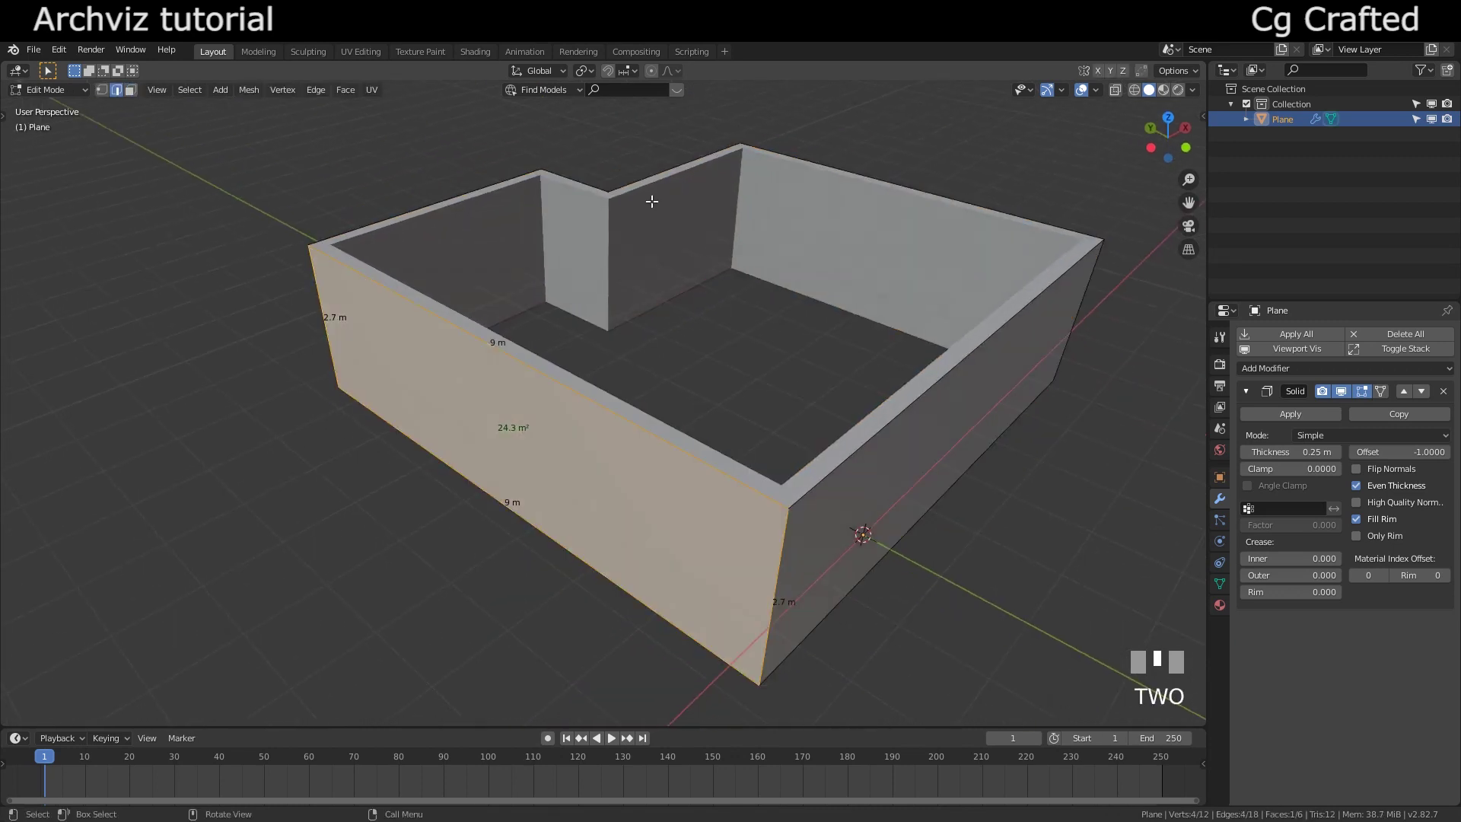
alt+click(664, 443)
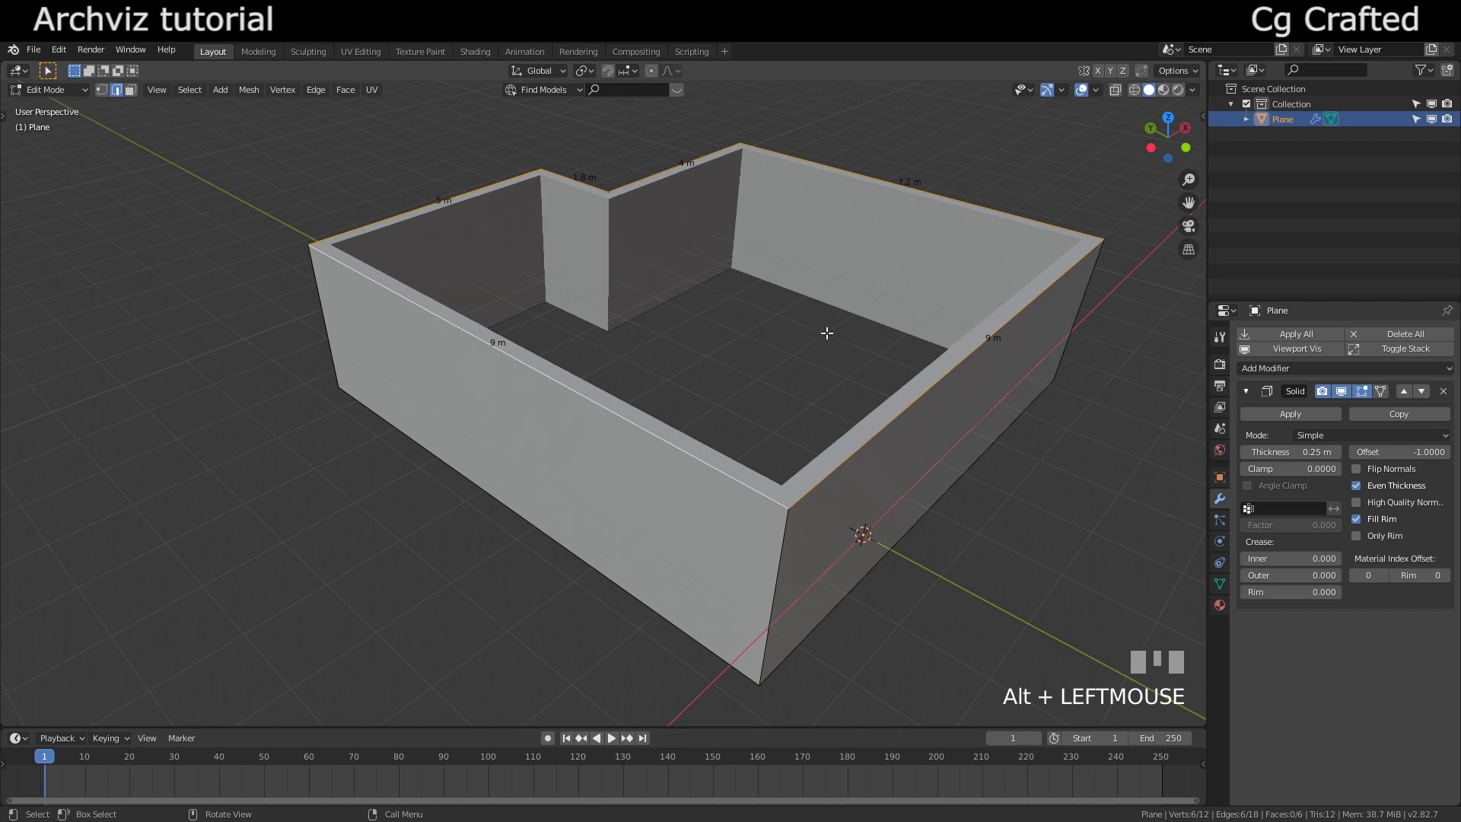
middle_drag(814, 341, 689, 341)
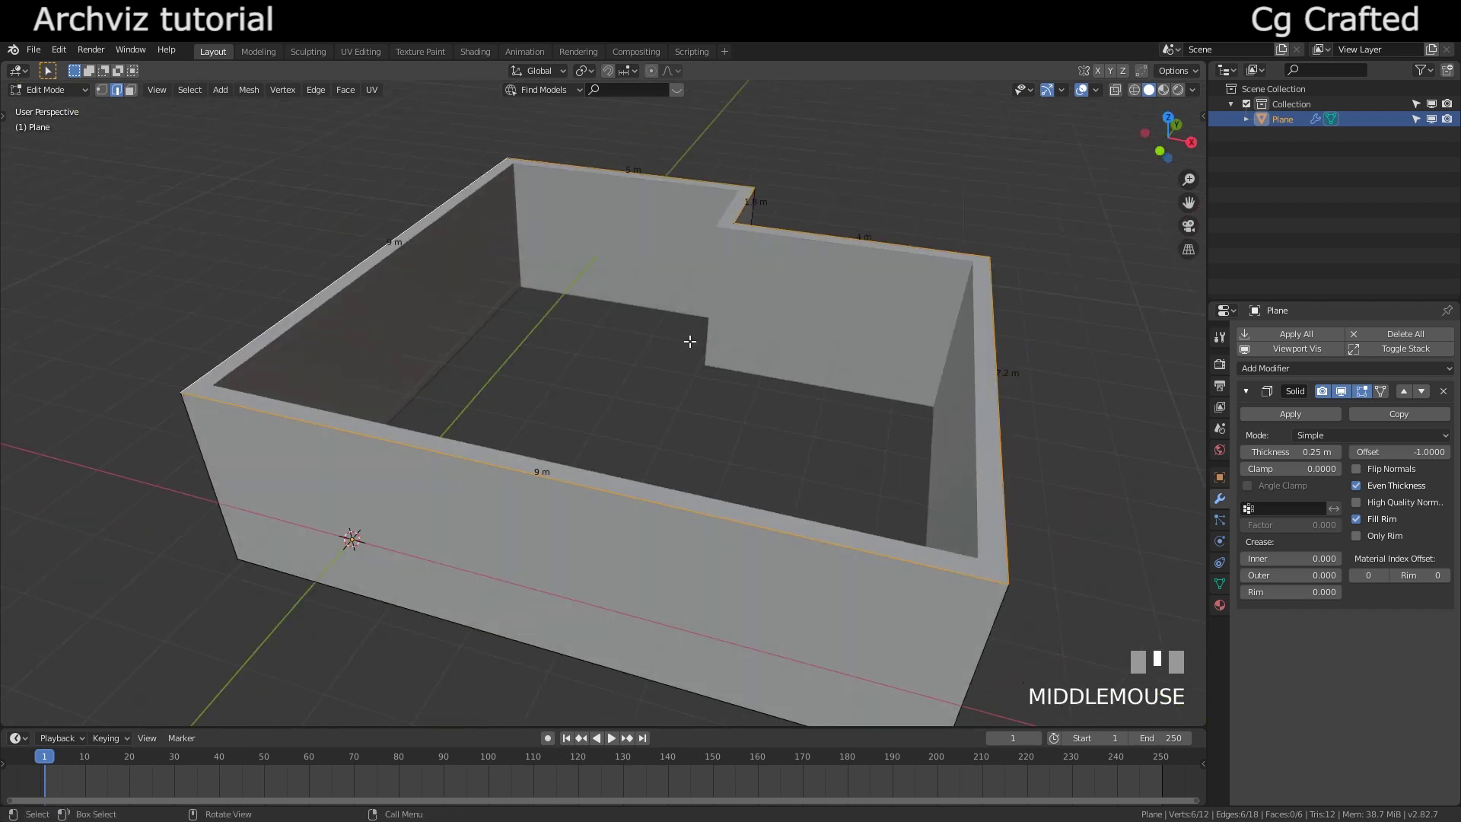
key(f)
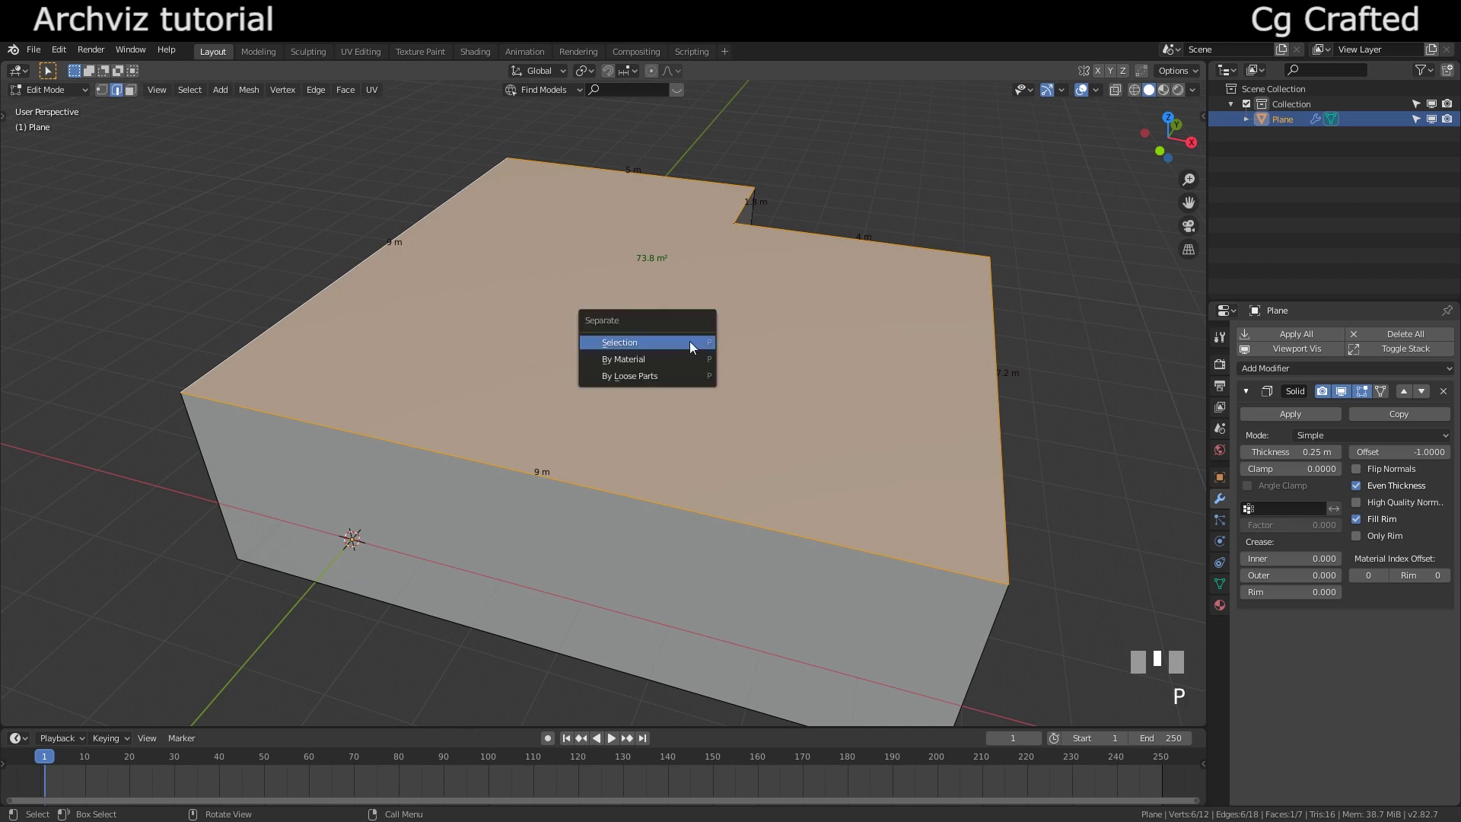
key(Return)
key(Tab)
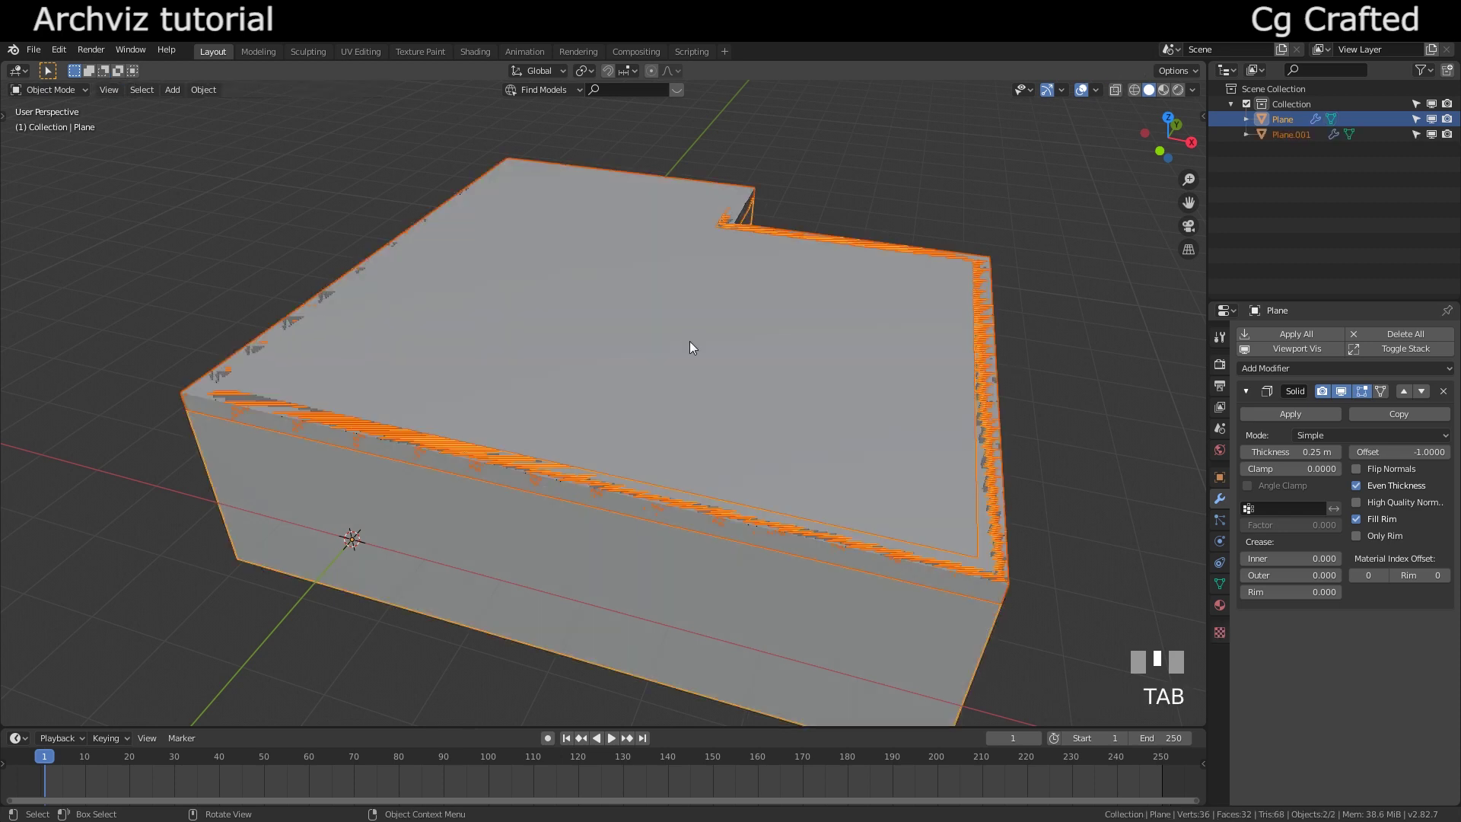
- Select the separated ceiling slab and raise it slightly along Z relative to the walls
click(721, 395)
middle_drag(721, 395, 682, 381)
key(g)
key(z)
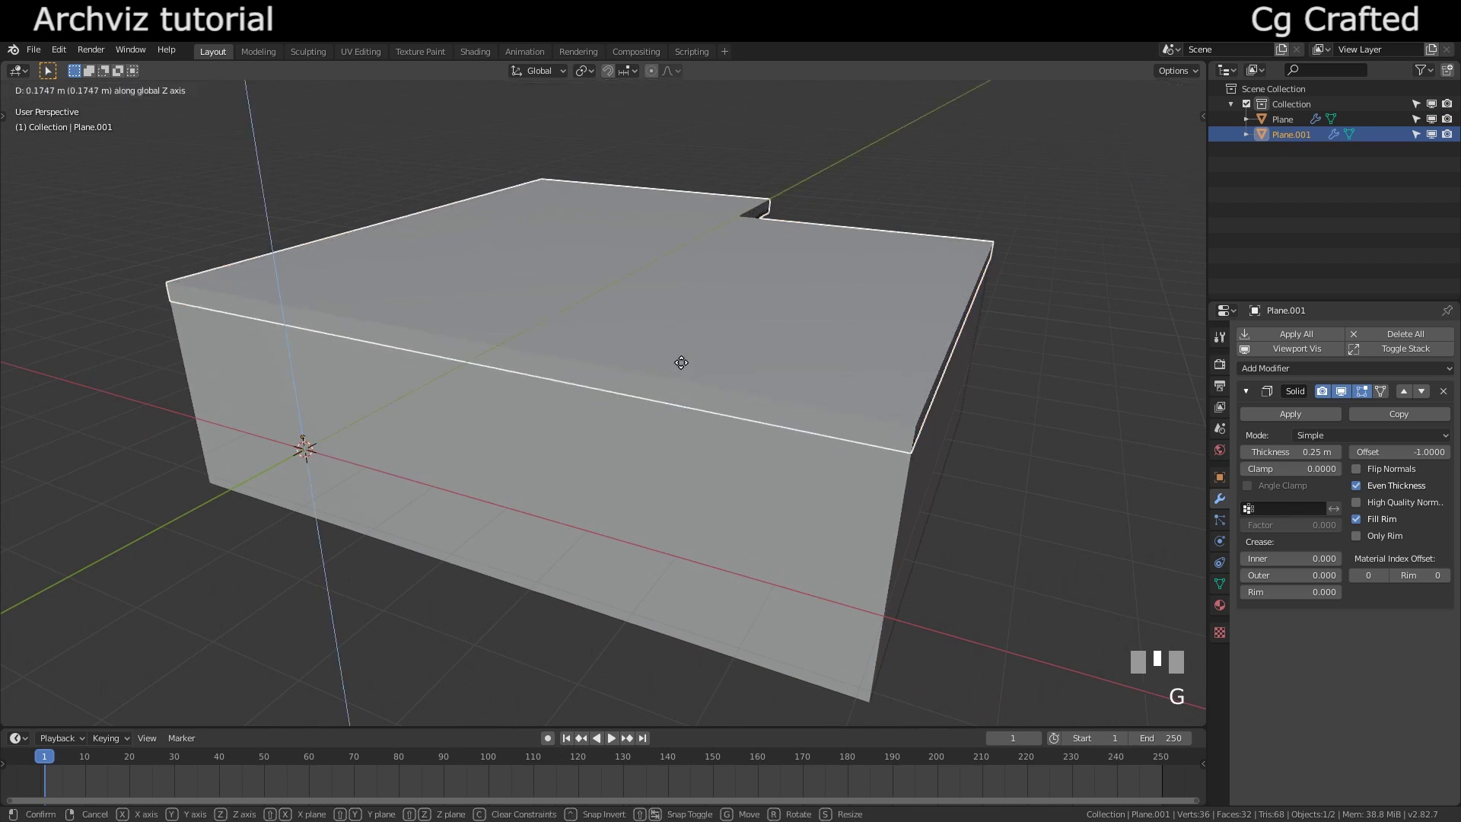
click(732, 357)
- Duplicate the ceiling slab and move the copy down along Z to the base of the walls as a floor
middle_drag(732, 358, 744, 310)
key(shift+d)
key(z)
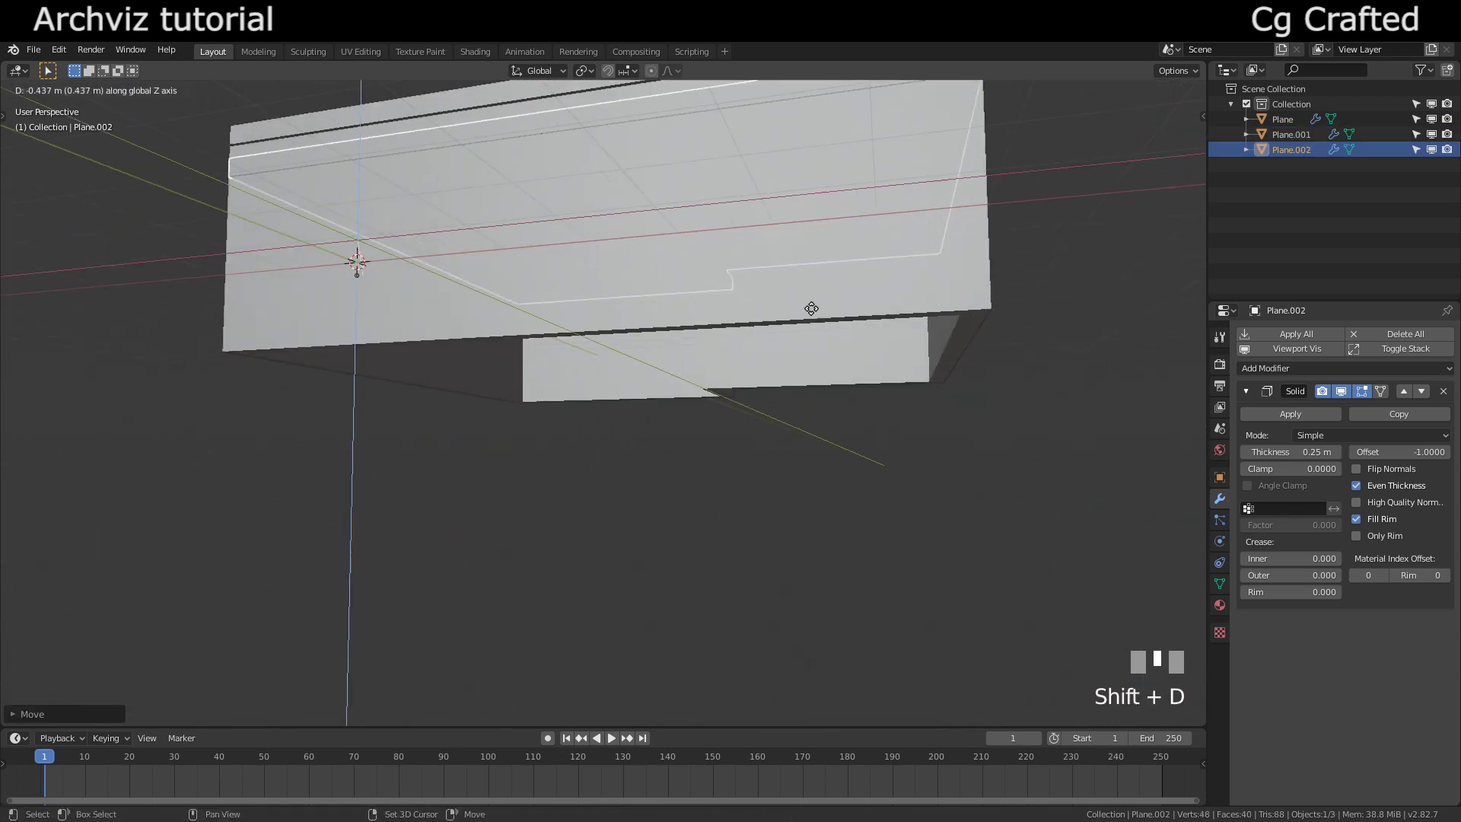
click(816, 478)
click(816, 464)
- Select the ceiling slab again and fine-tune its height along Z
middle_drag(815, 464, 613, 299)
click(613, 298)
key(g)
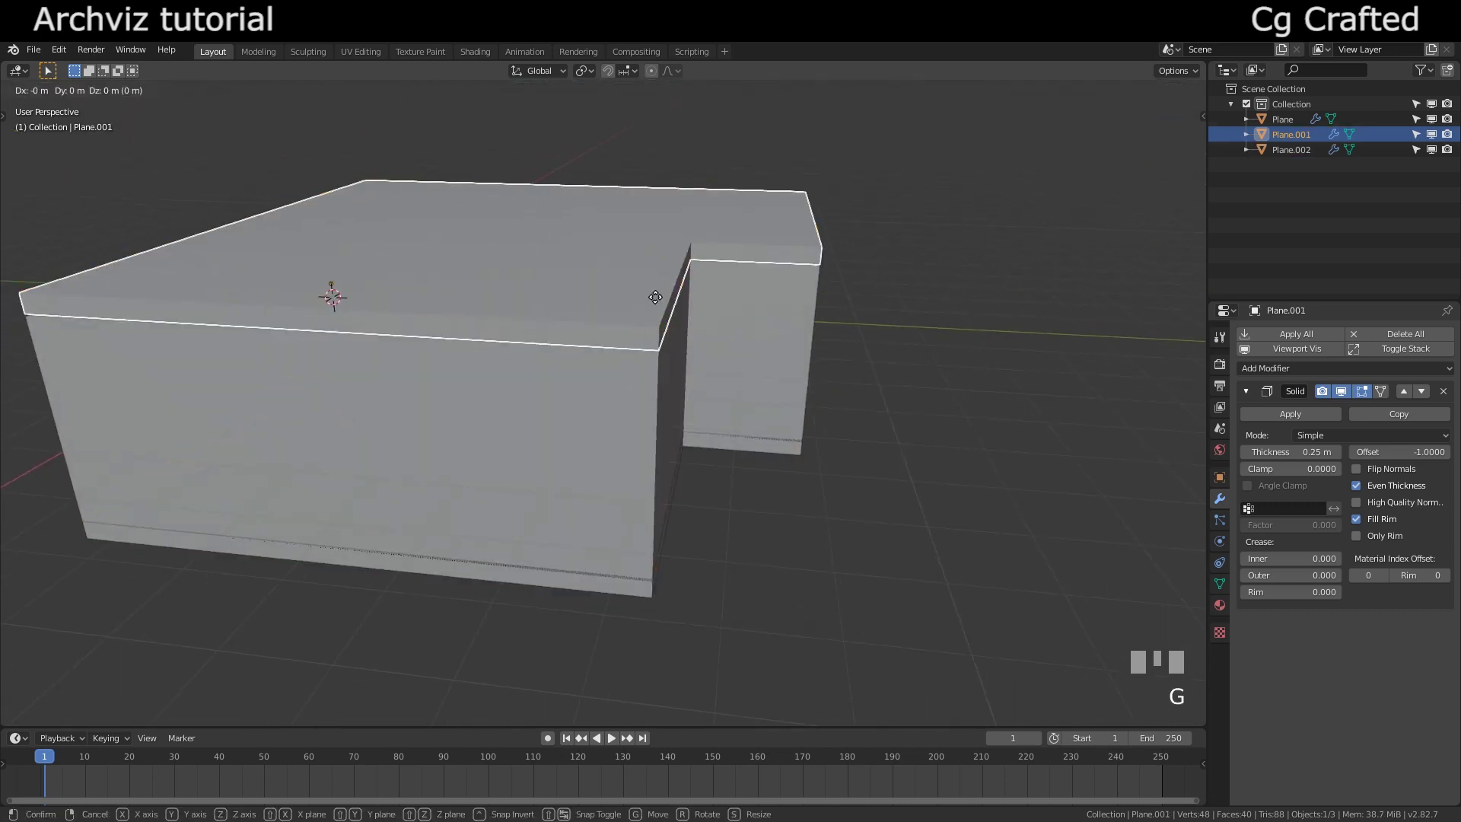
key(z)
click(660, 297)
- Set the Solidify thickness of the floor slab to 0.65 m and of the ceiling slab to 0.81 m
middle_drag(634, 445, 592, 464)
click(799, 438)
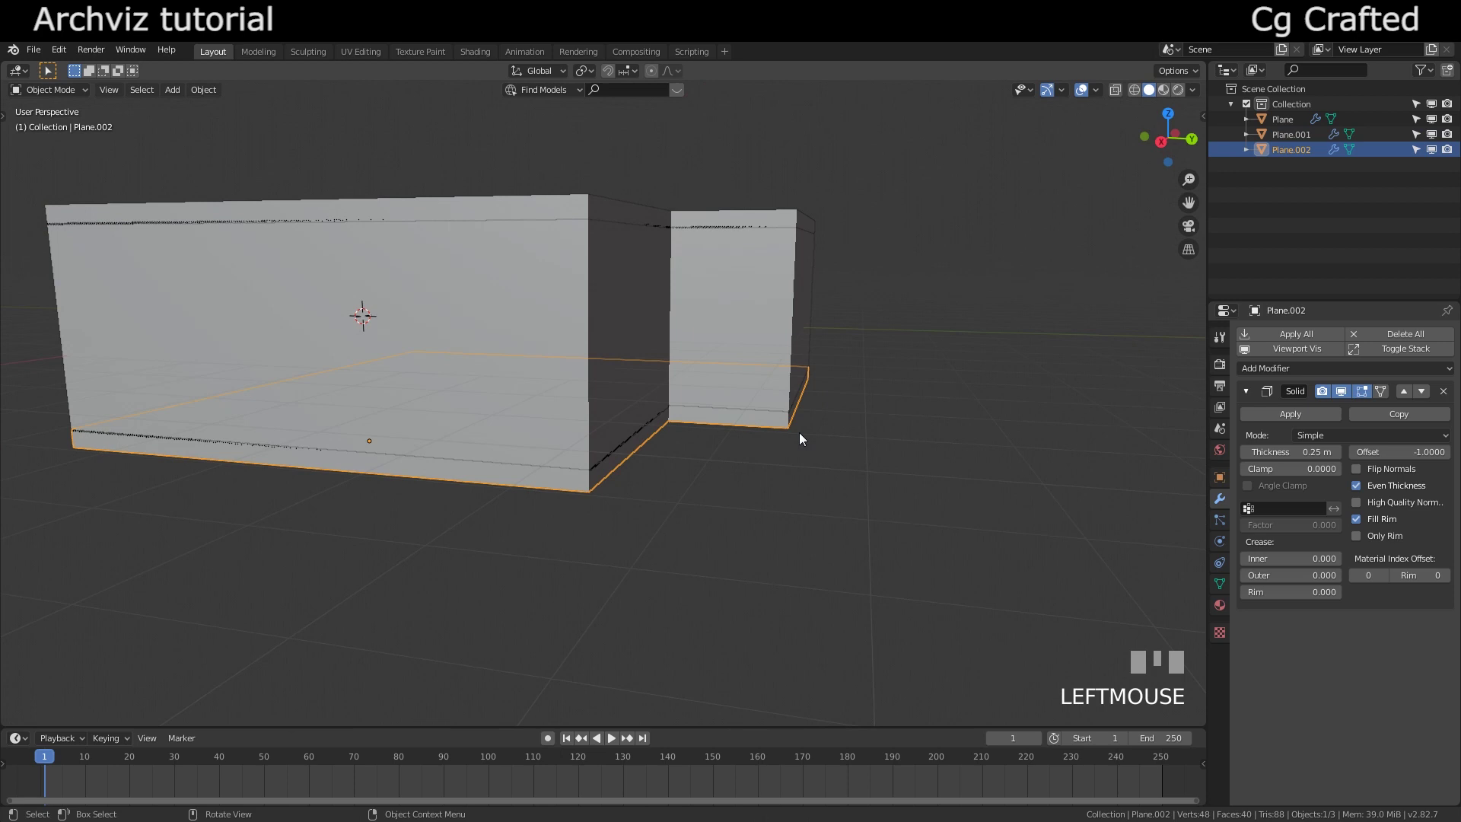
middle_drag(721, 395, 695, 250)
shift+click(710, 255)
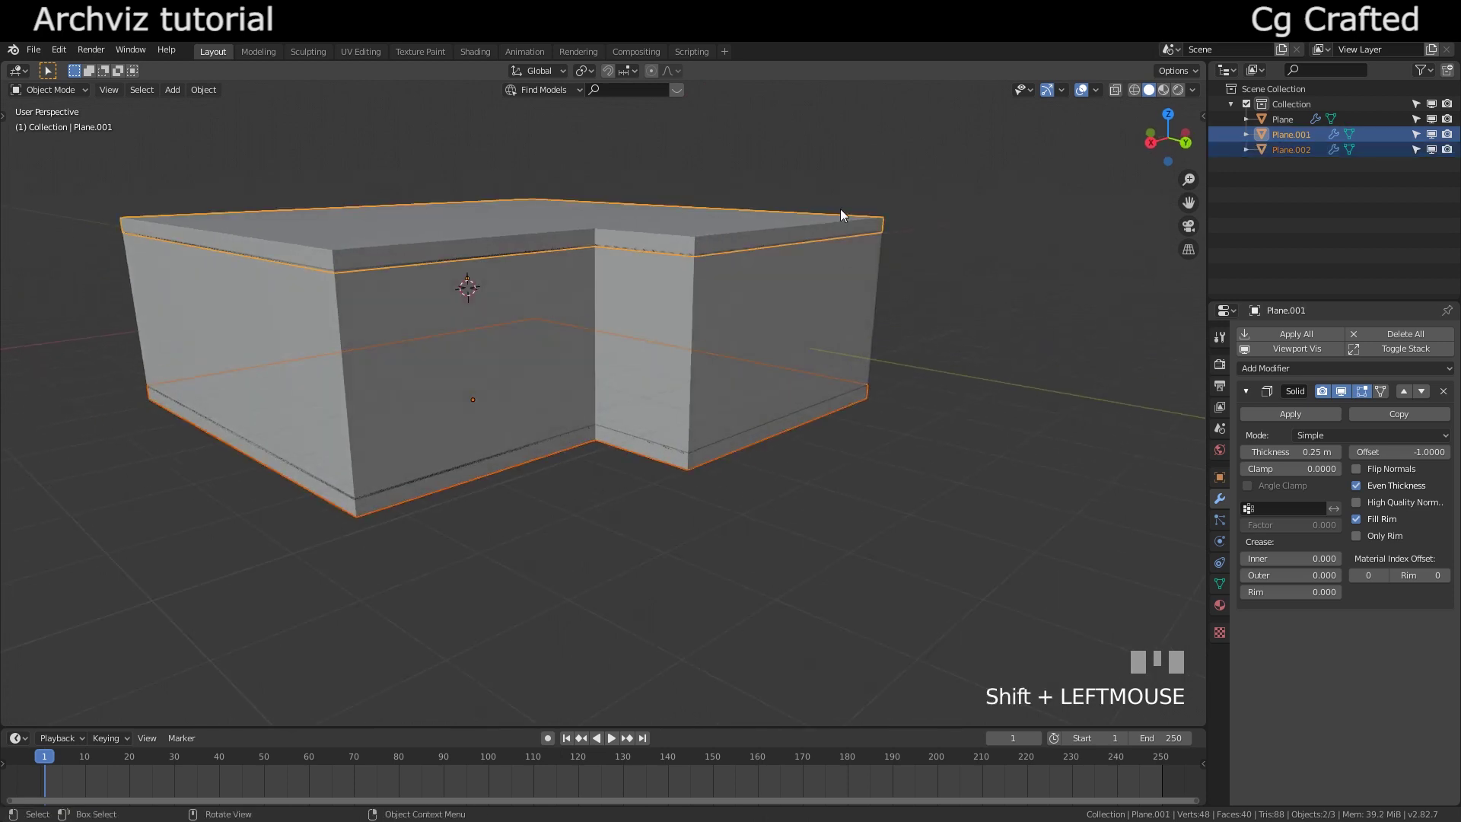
click(706, 445)
click(708, 459)
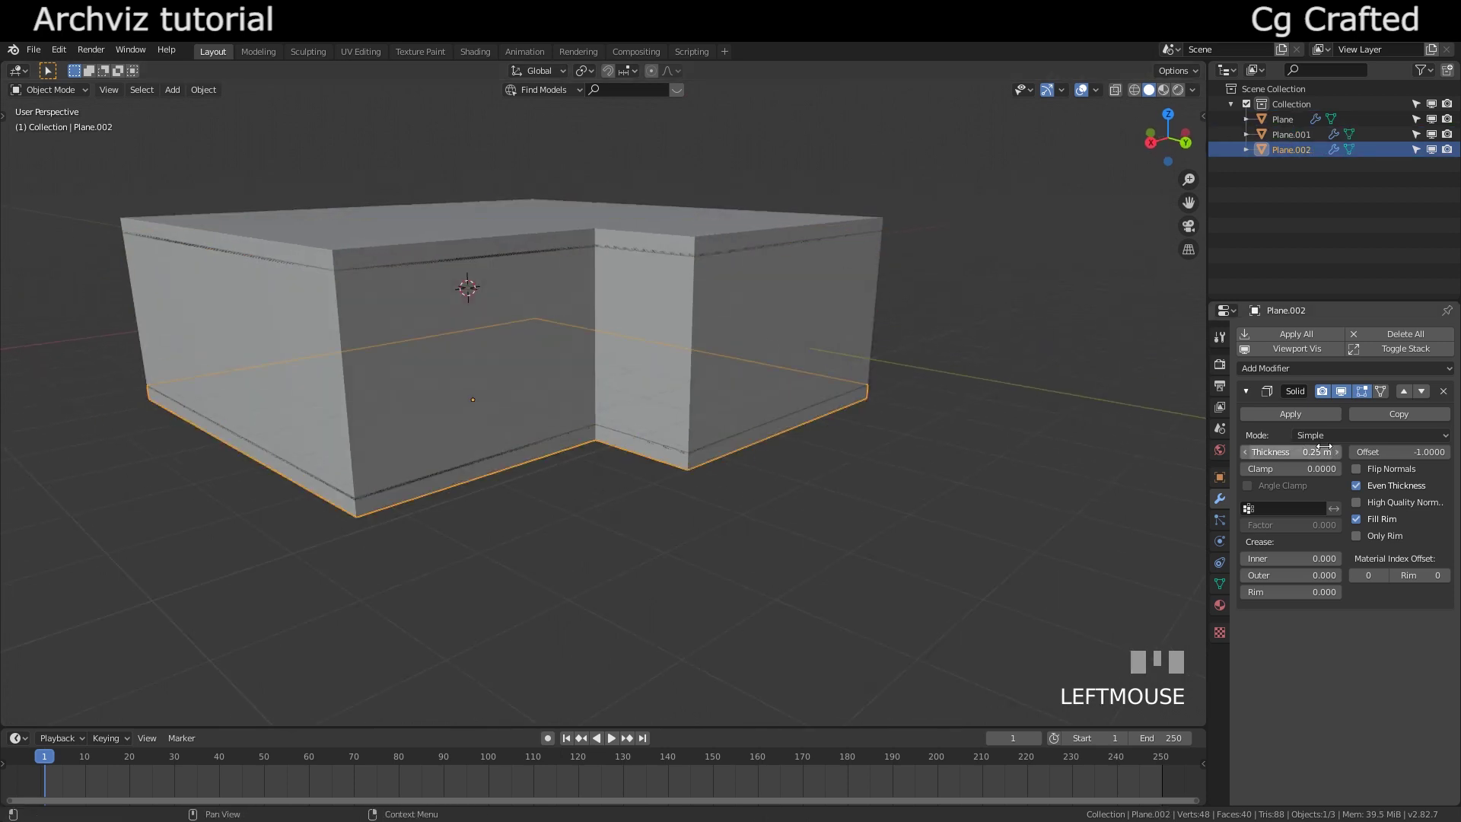
drag(1292, 452, 1339, 452)
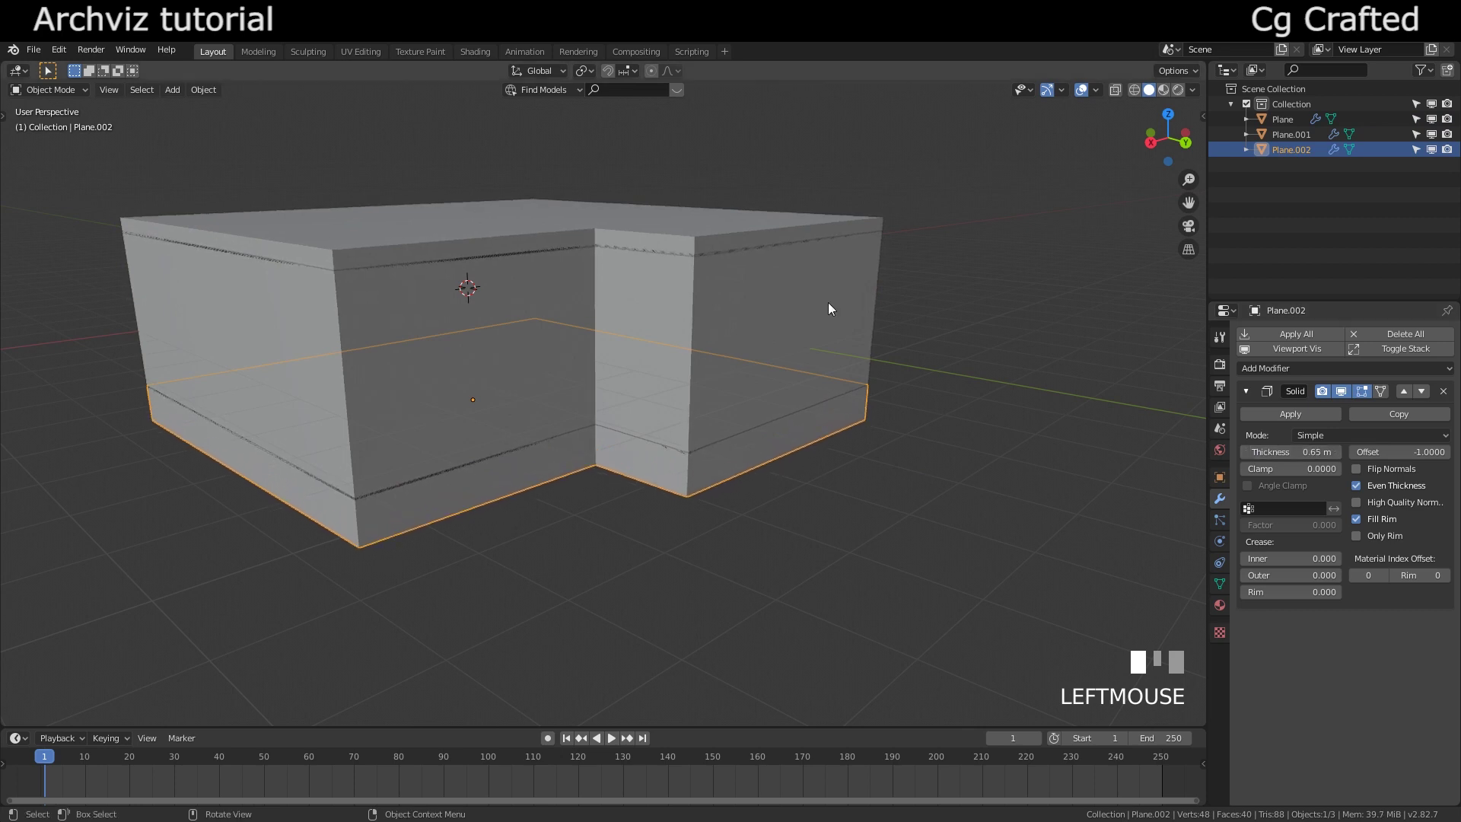
click(670, 234)
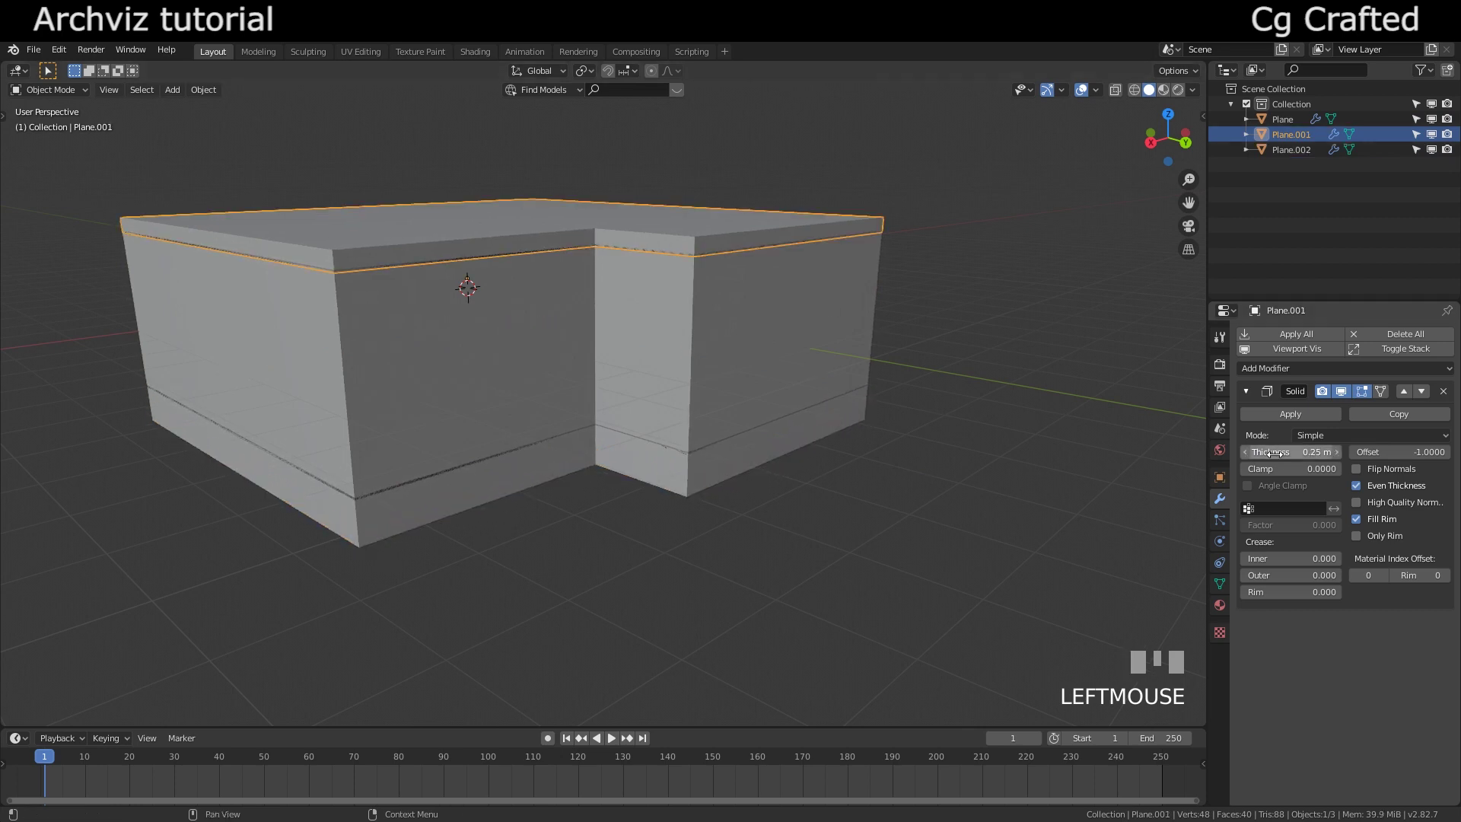
drag(1317, 452, 1369, 452)
key(g)
key(z)
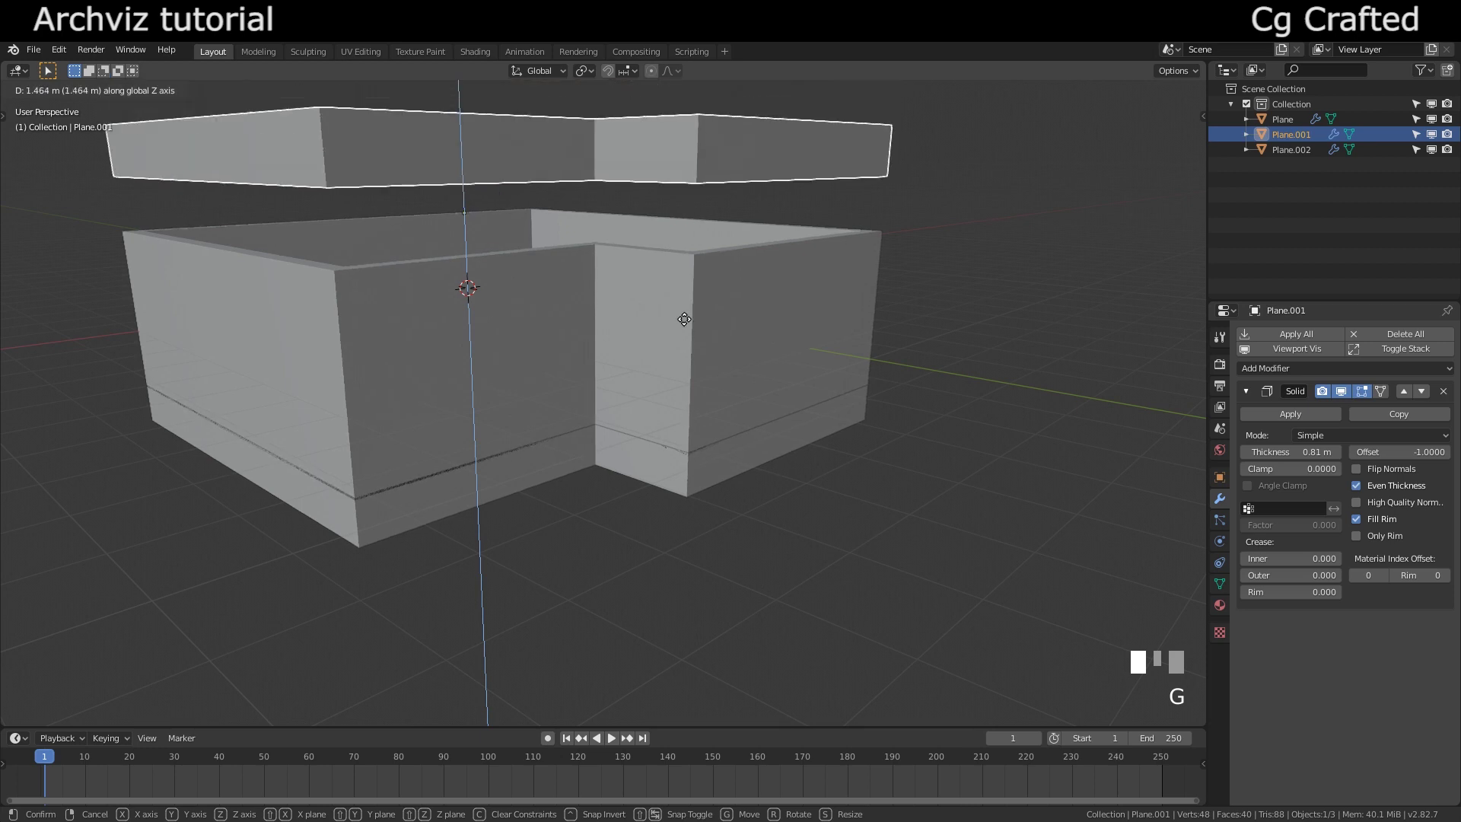
key(Escape)
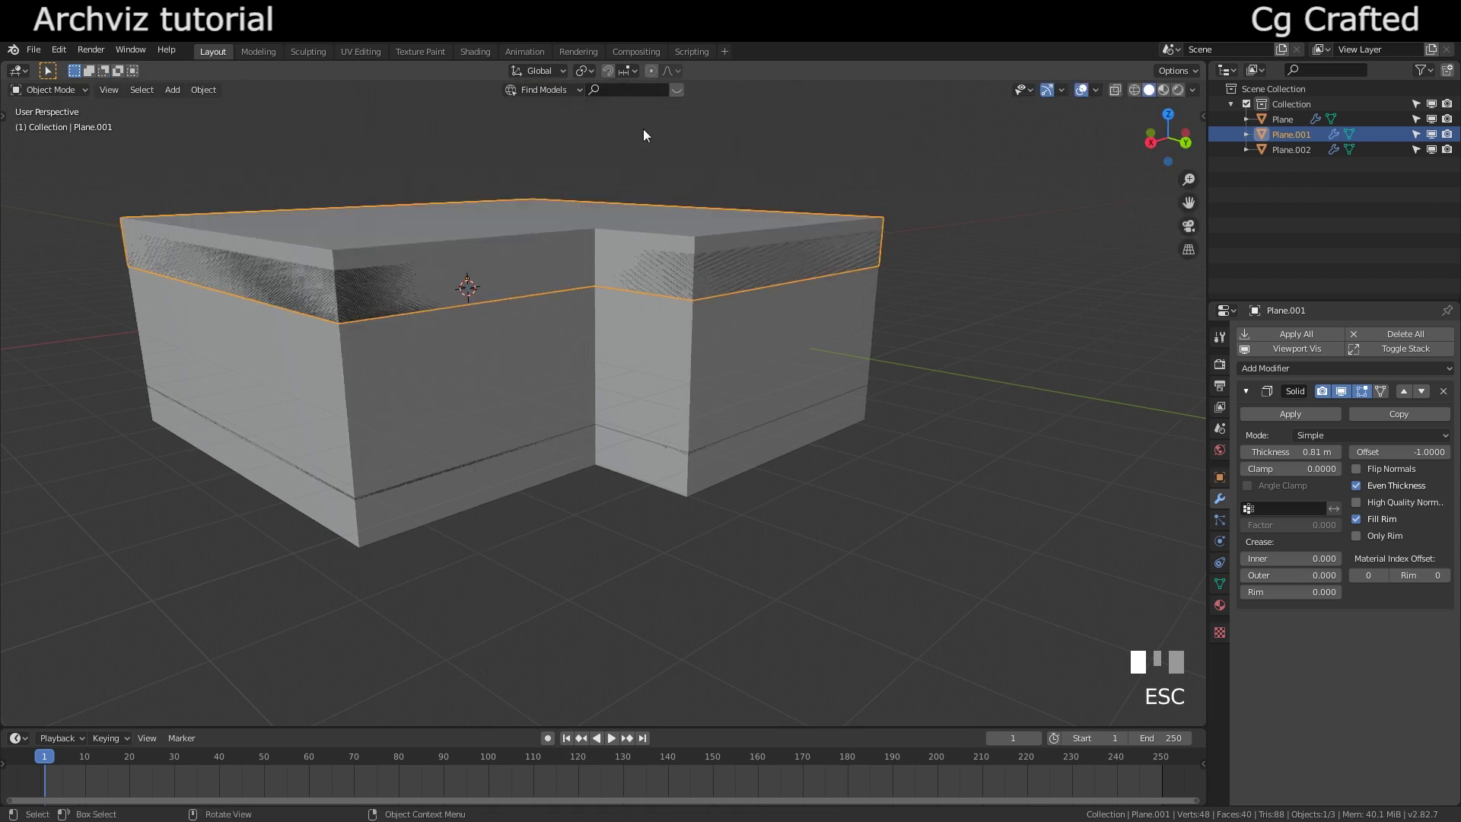
- Set the snapping target to Edge and move the ceiling slab up along Z, well above the walls
click(634, 71)
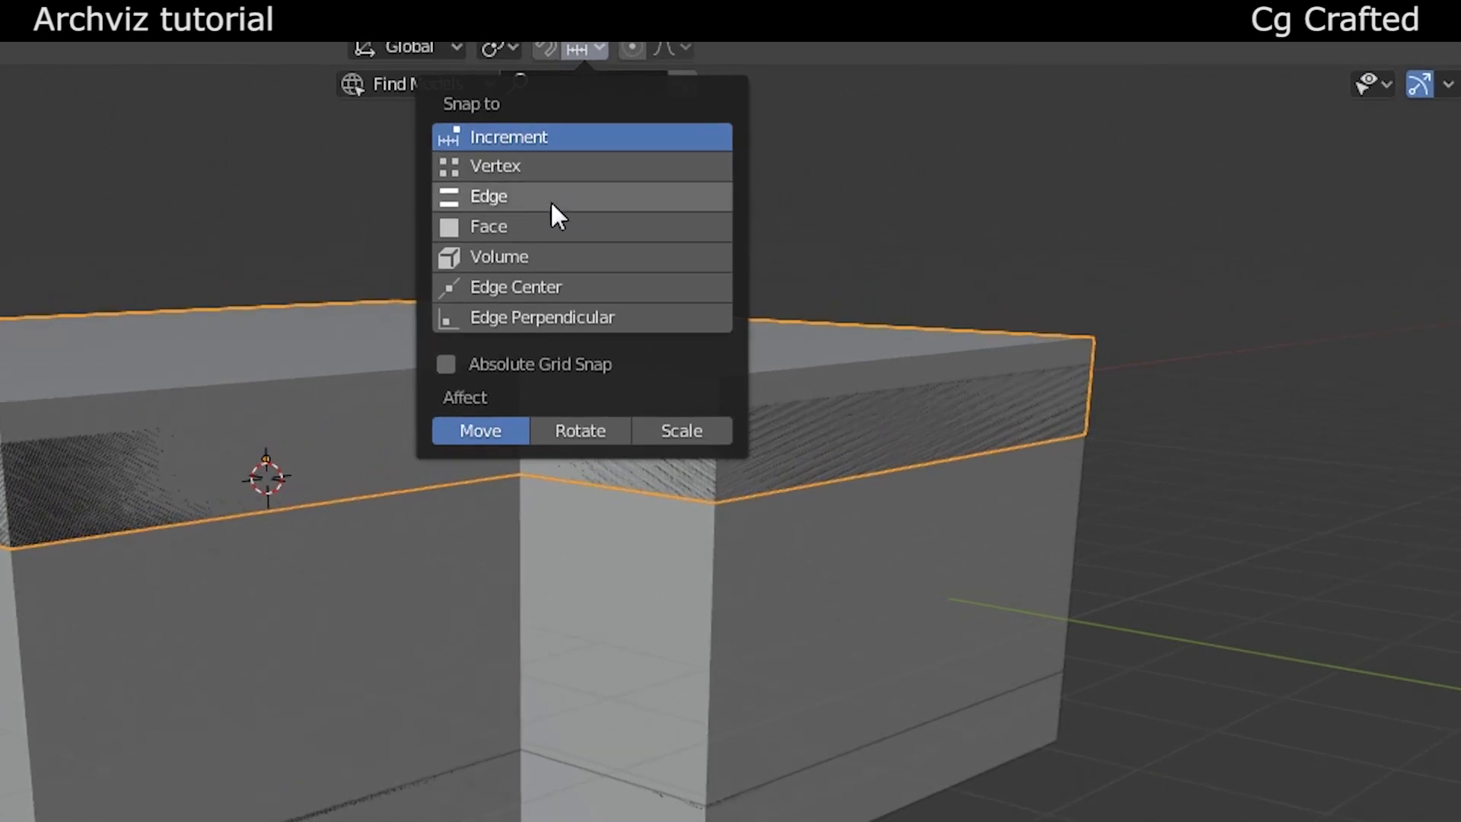
click(552, 199)
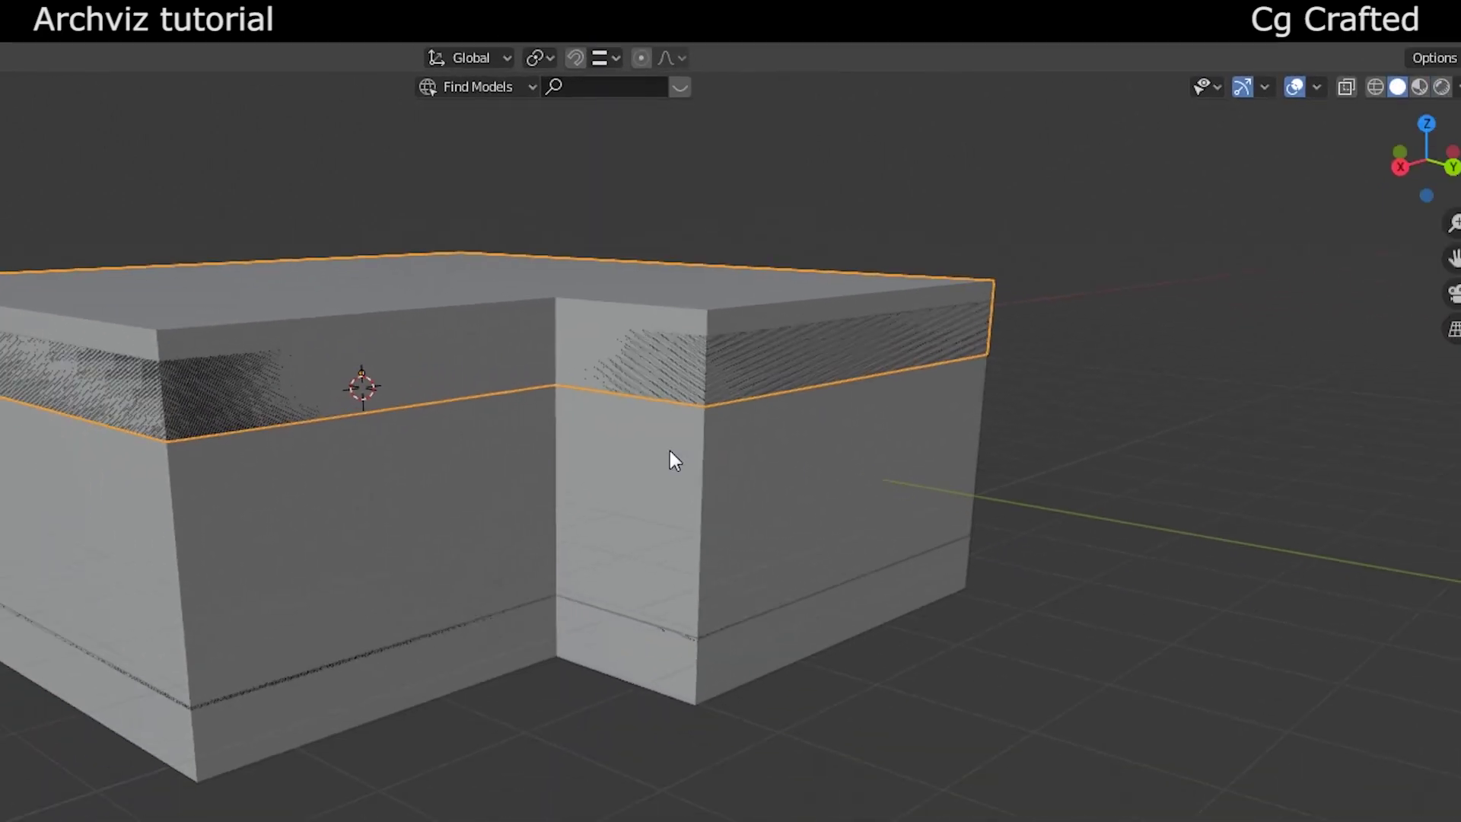
key(g)
key(z)
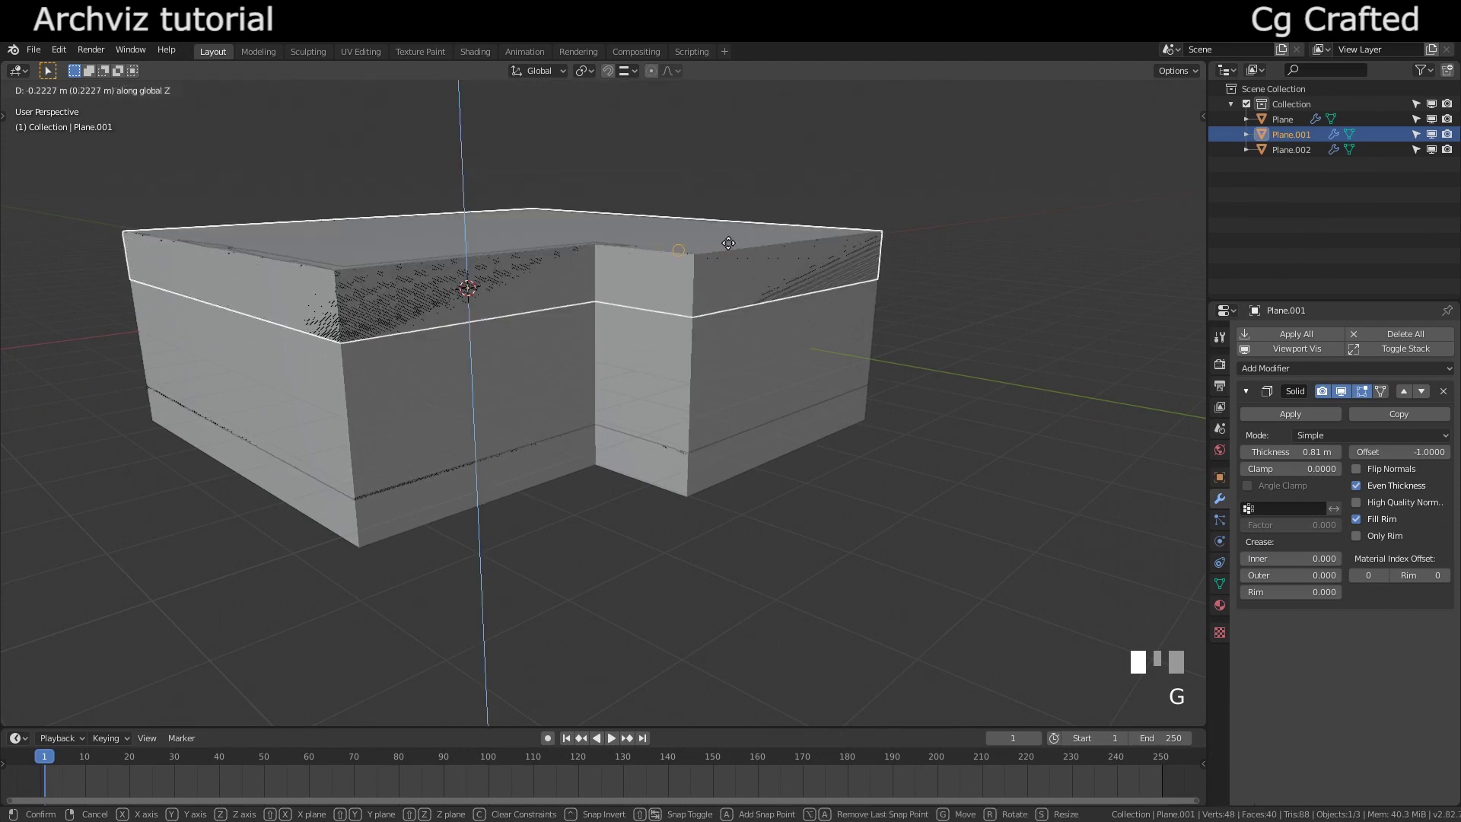
click(744, 160)
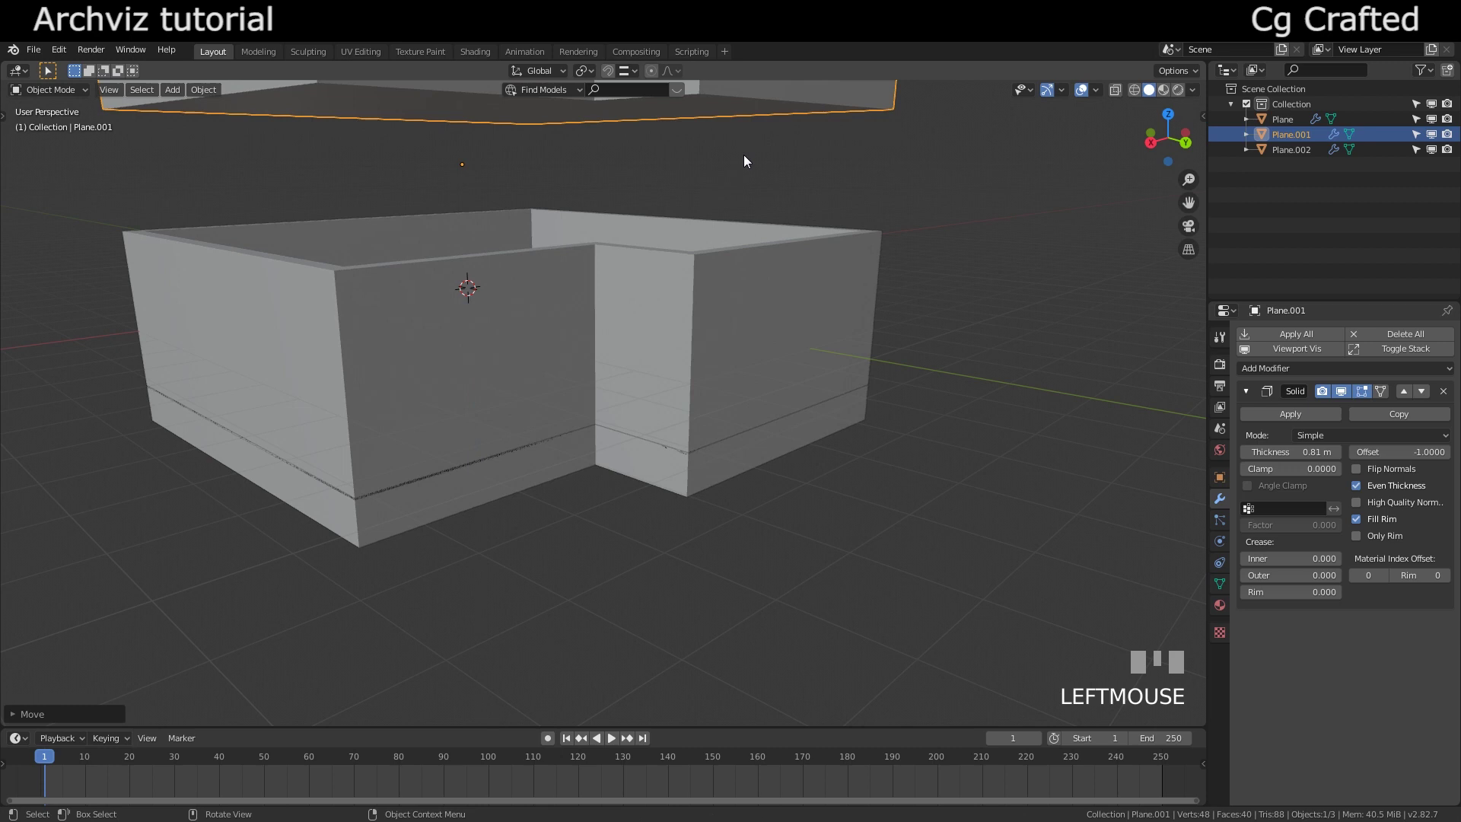
- Snap the ceiling slab down along Z onto the top edges of the walls and hide it
key(g)
key(z)
ctrl+click(707, 260)
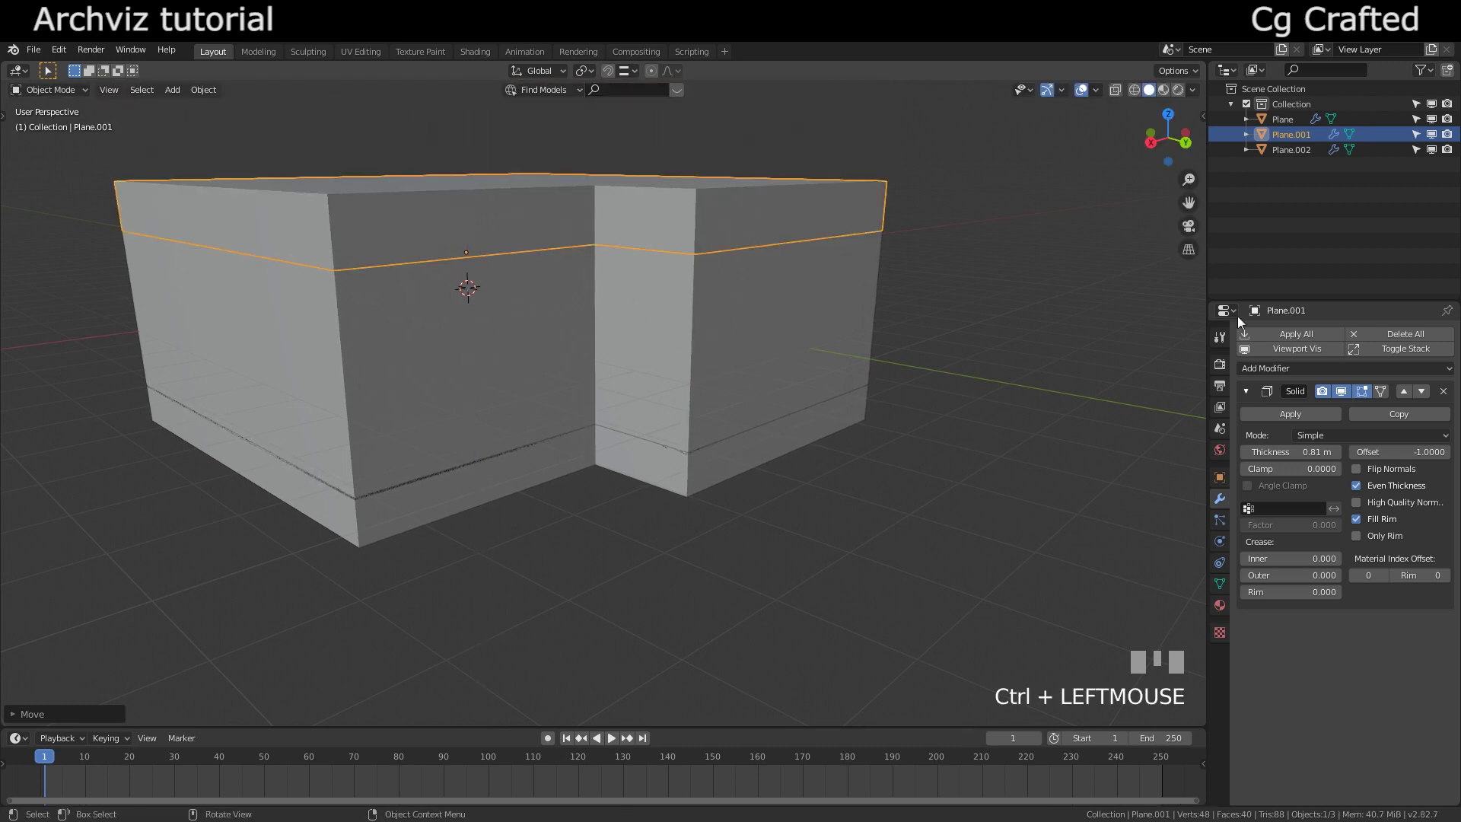
middle_drag(414, 186, 642, 267)
key(h)
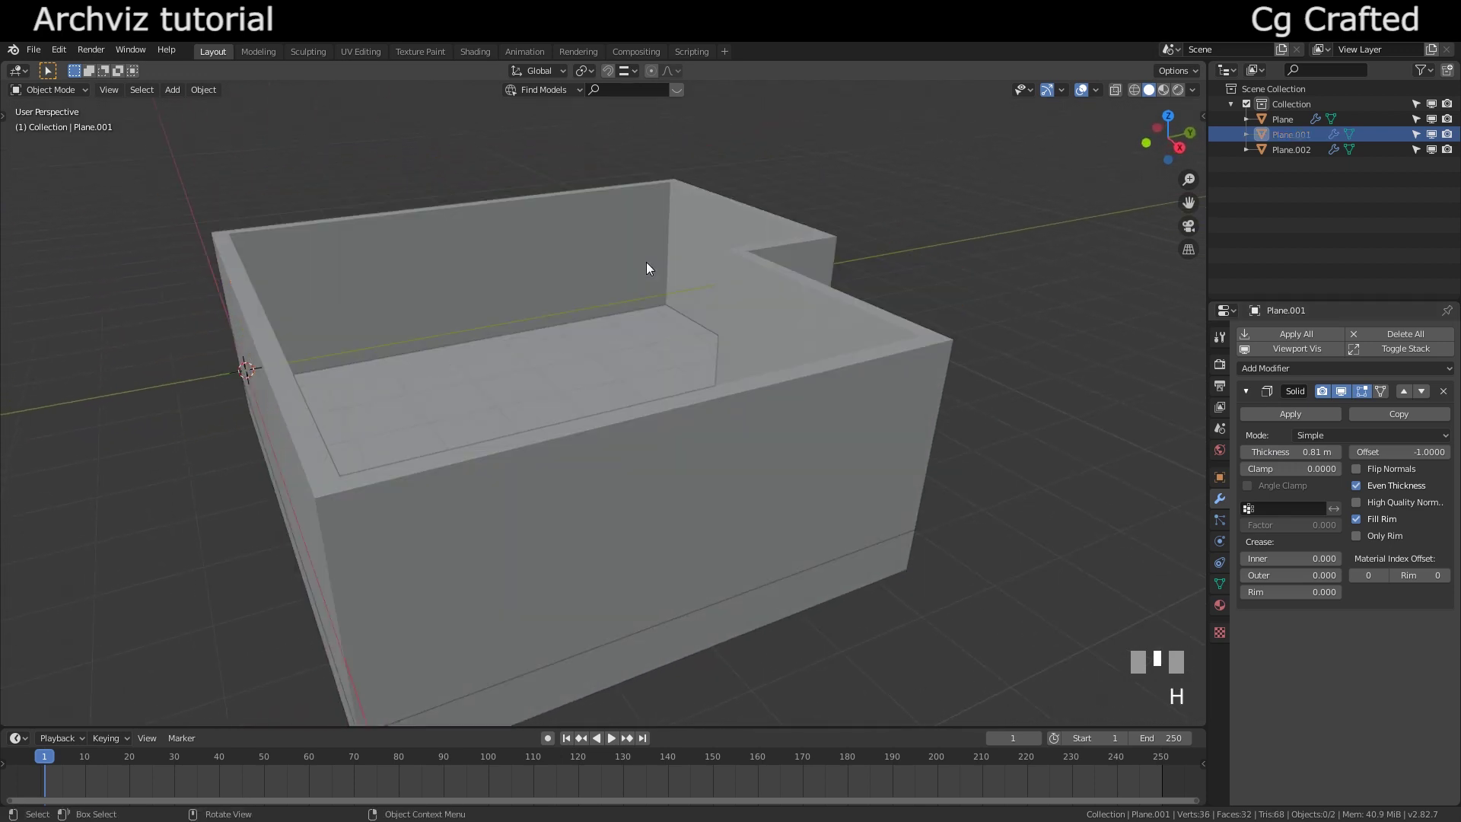
- Duplicate the 1.8 m wall face at the room's notch and separate the copy into its own object
middle_drag(792, 188, 749, 352)
click(713, 246)
middle_drag(713, 247, 534, 247)
key(Tab)
key(3)
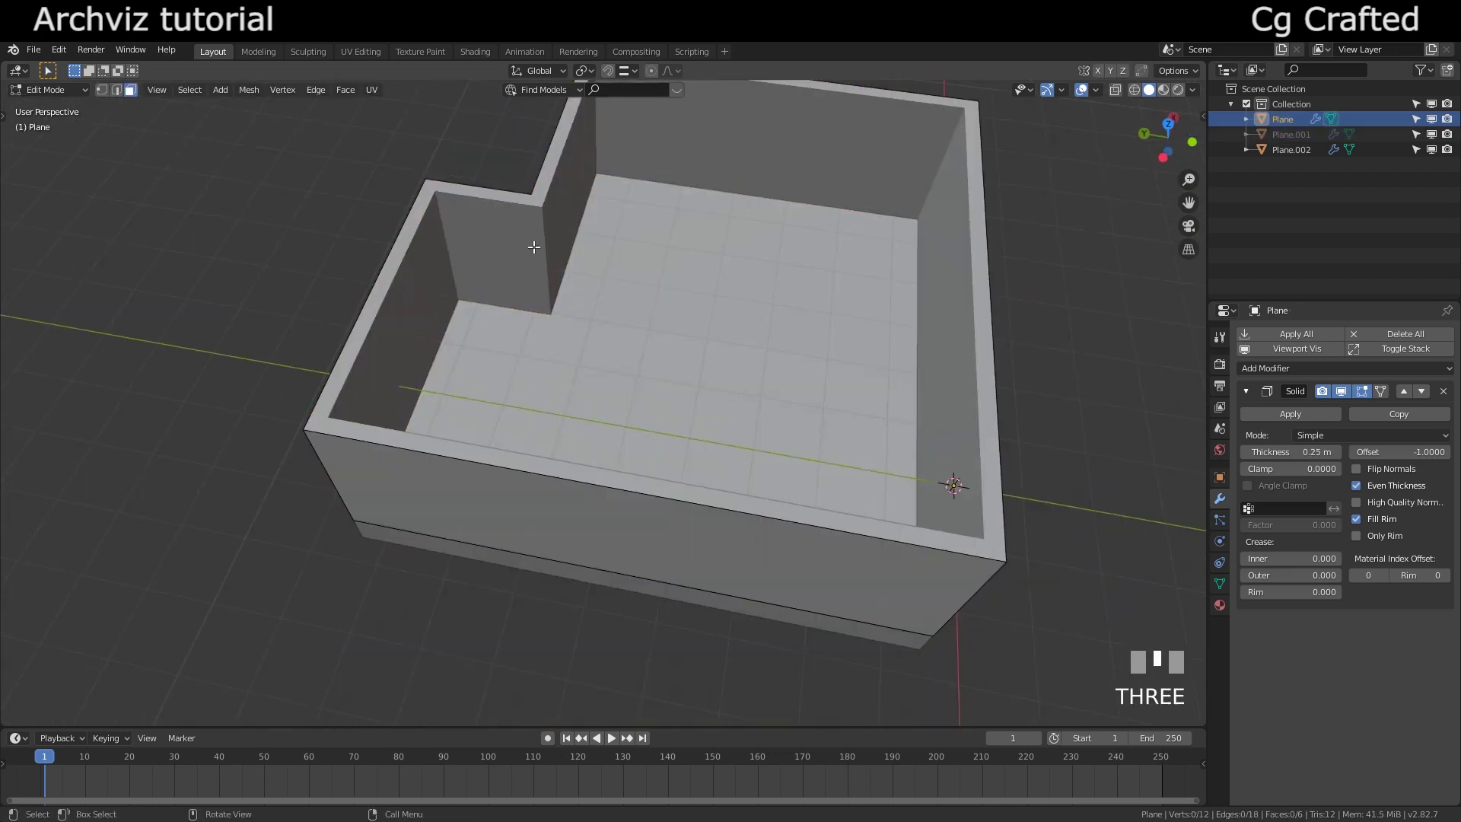
key(shift+d)
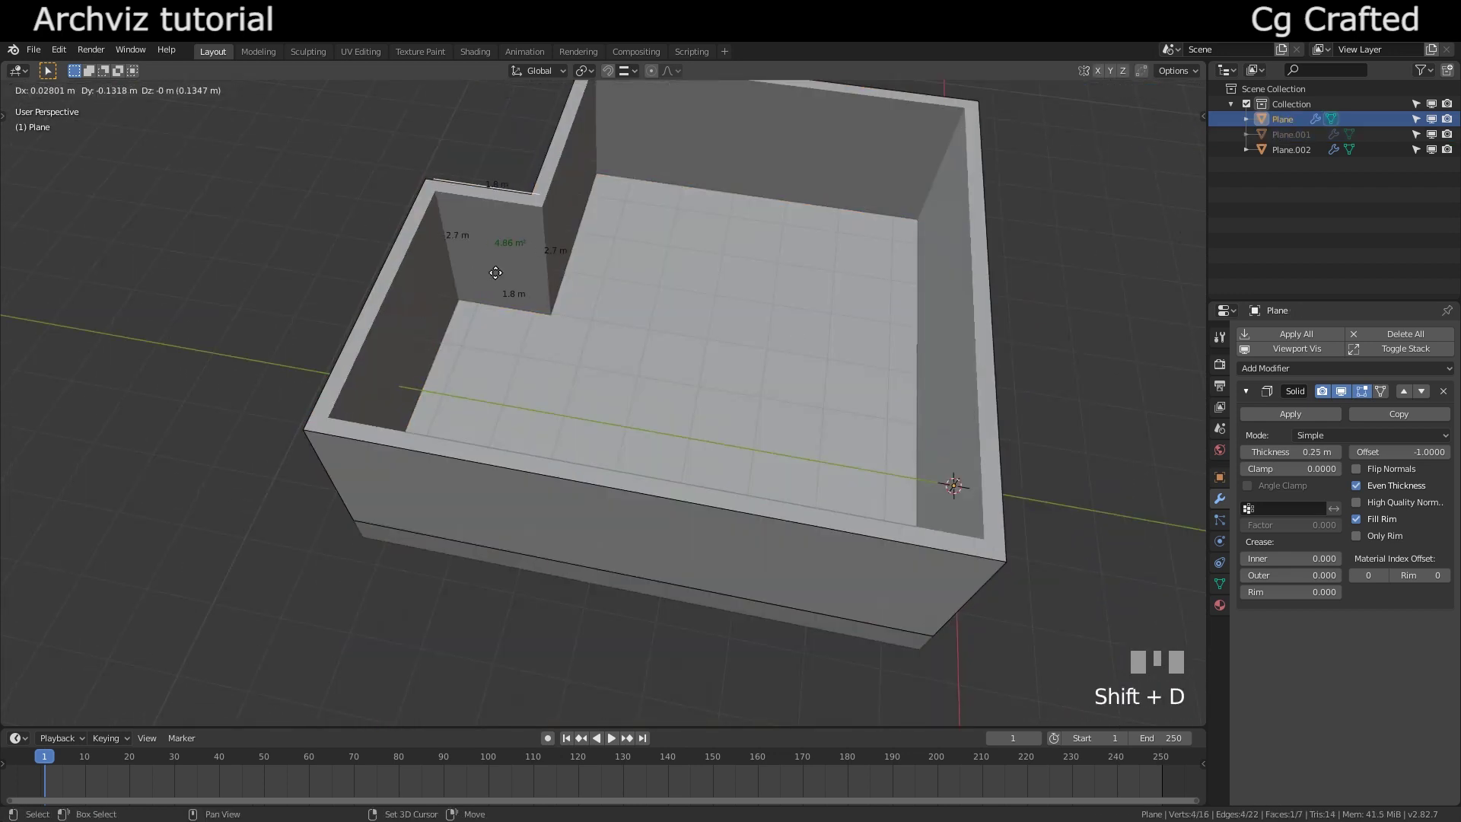
click(609, 283)
key(p)
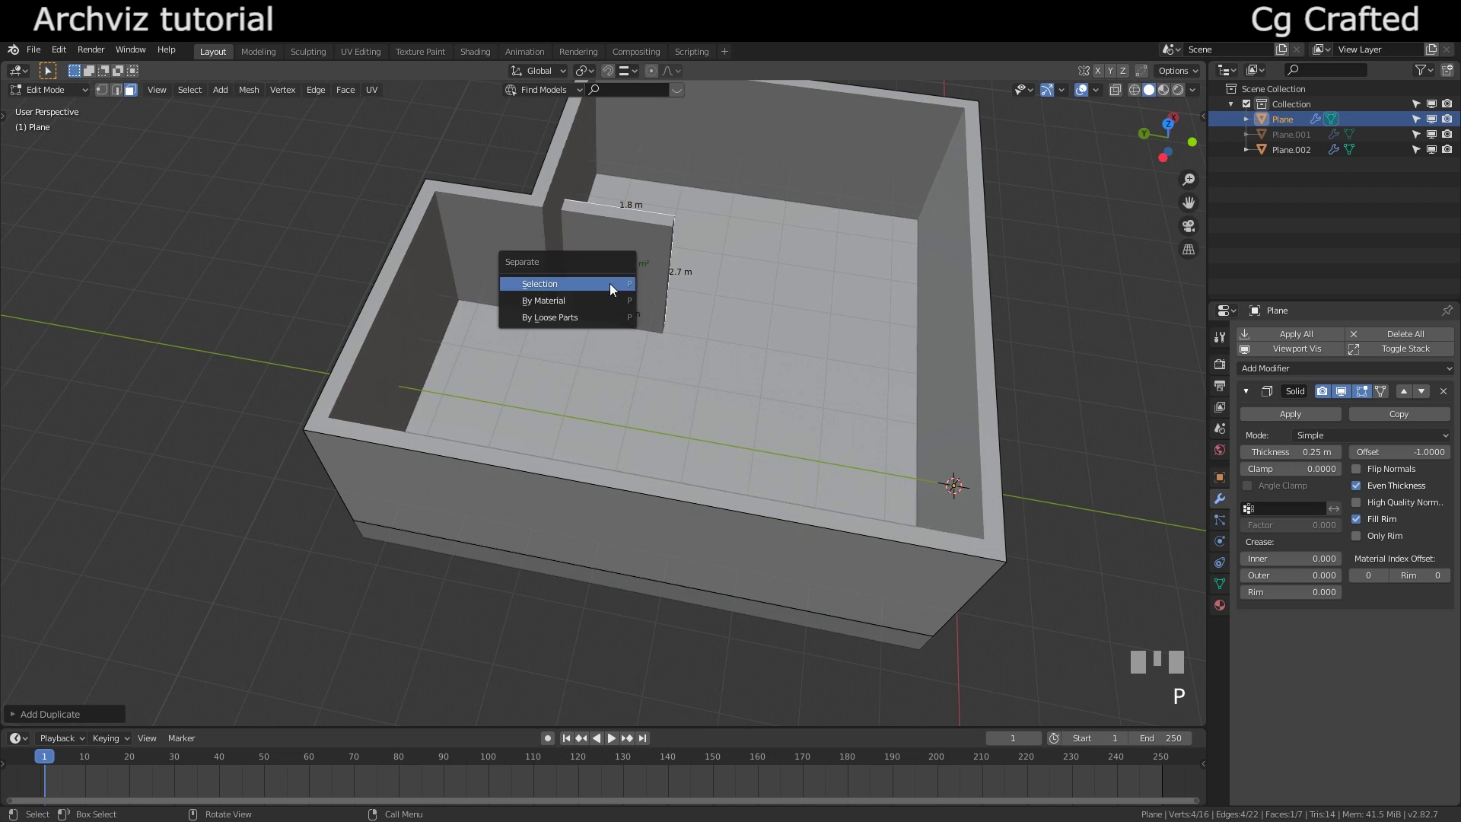
key(Return)
key(Tab)
- Move the separated wall along Y against the notch corner and set its Solidify thickness to 0.1 m
click(610, 283)
key(g)
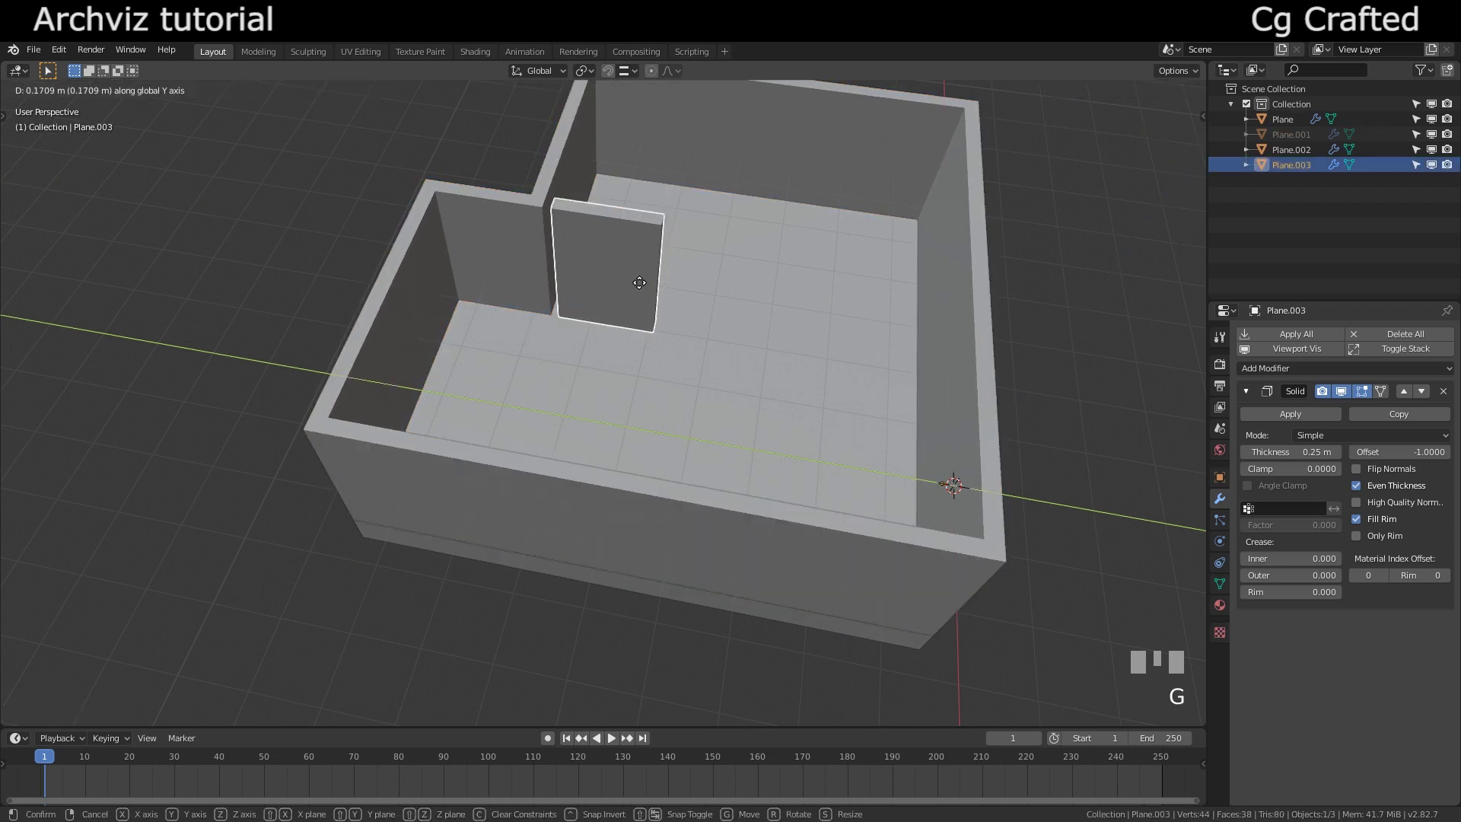
click(629, 283)
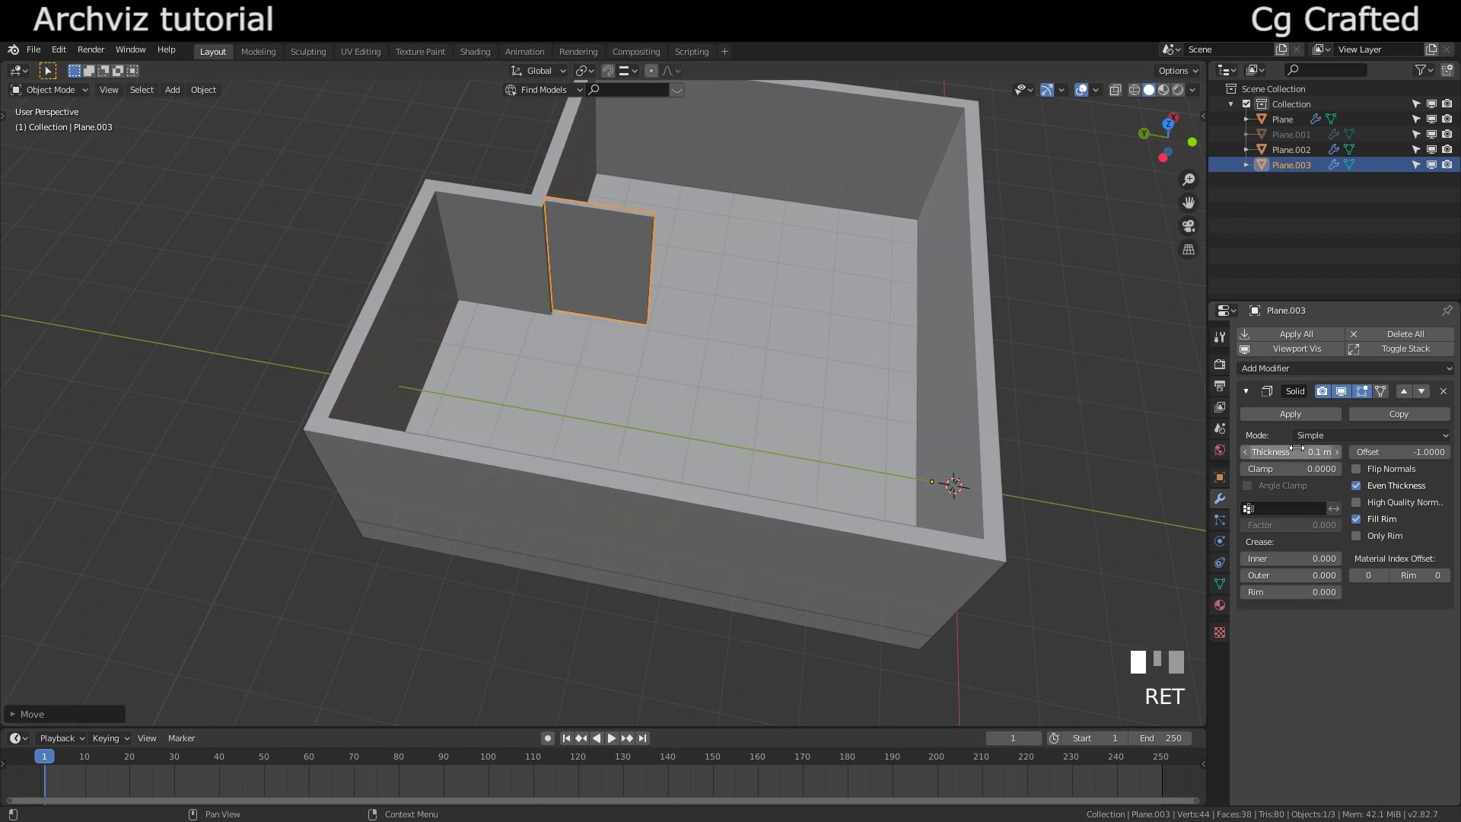
- Snap the thin partition along X so it lines up with the adjoining notch wall
middle_drag(766, 320, 678, 319)
scroll(678, 320, up, 4)
key(g)
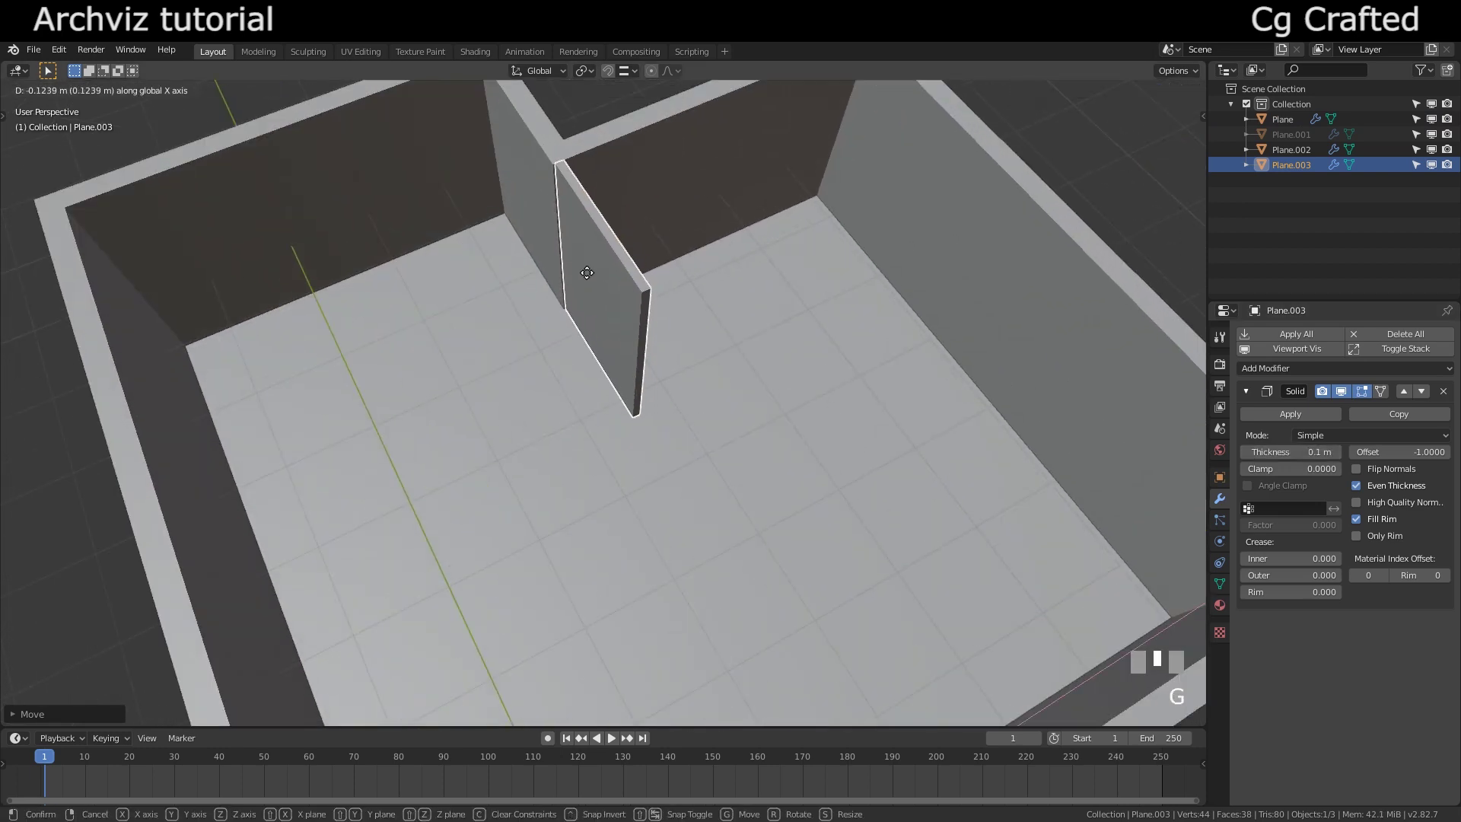
ctrl+click(560, 201)
- Extend the partition's free vertical edge along Y to the opposite exterior wall, making it about 6.96 m long
middle_drag(560, 201, 647, 260)
key(Tab)
middle_drag(526, 195, 560, 286)
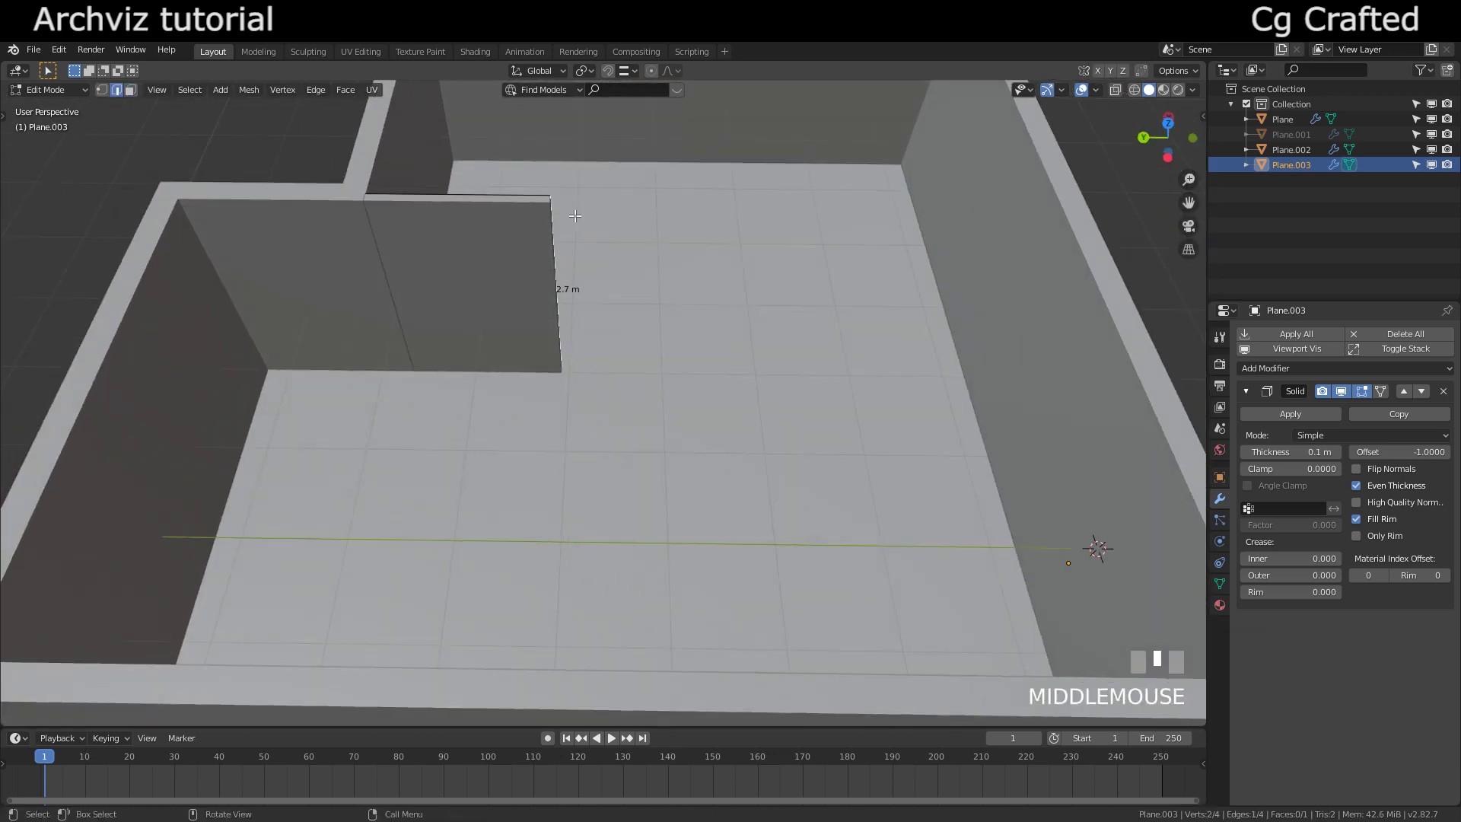
scroll(600, 309, down, 3)
key(g)
click(861, 372)
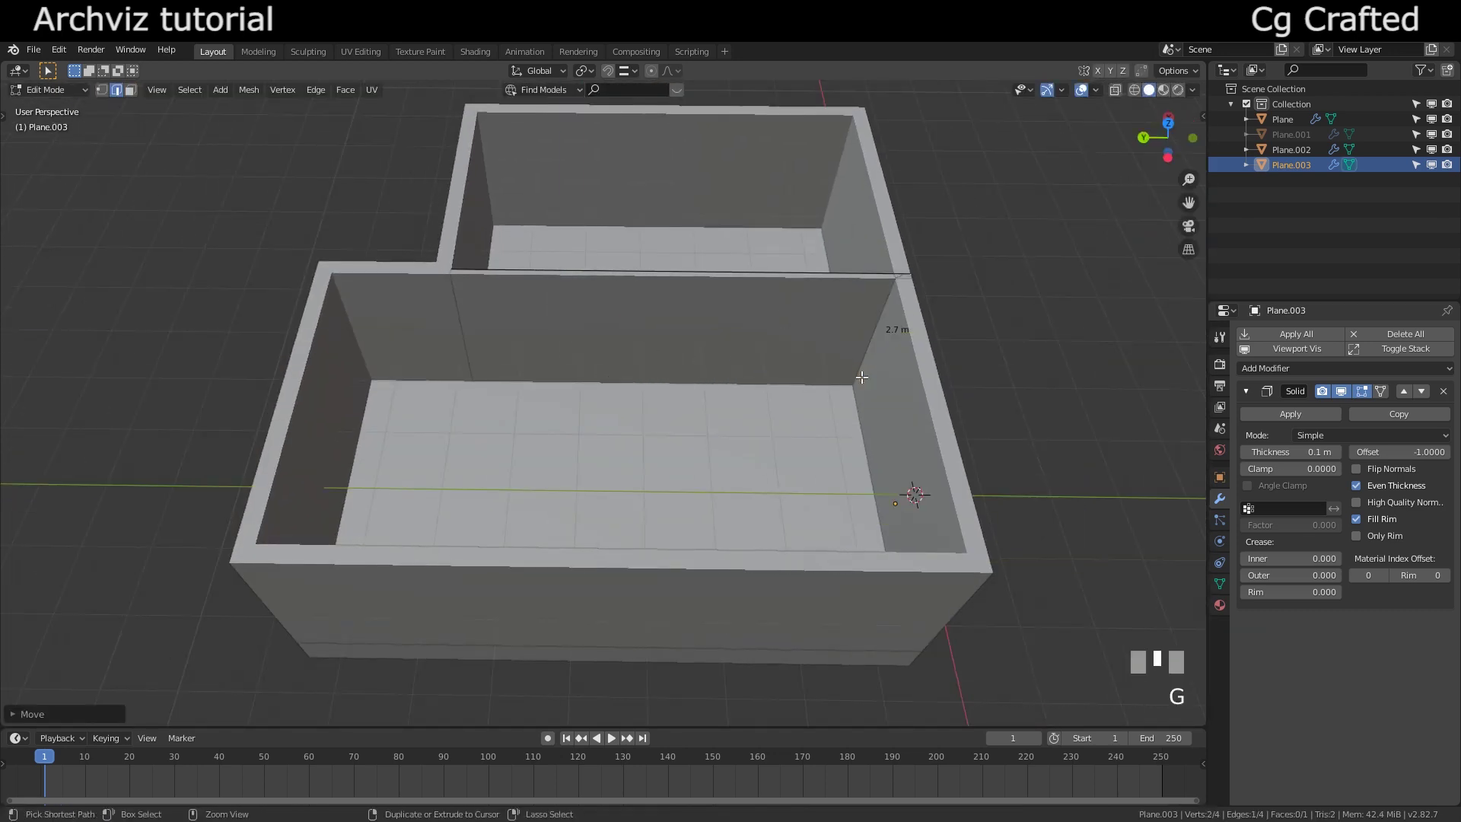
- Duplicate the long partition face and place the copy along X in the longer room
middle_drag(860, 372, 701, 356)
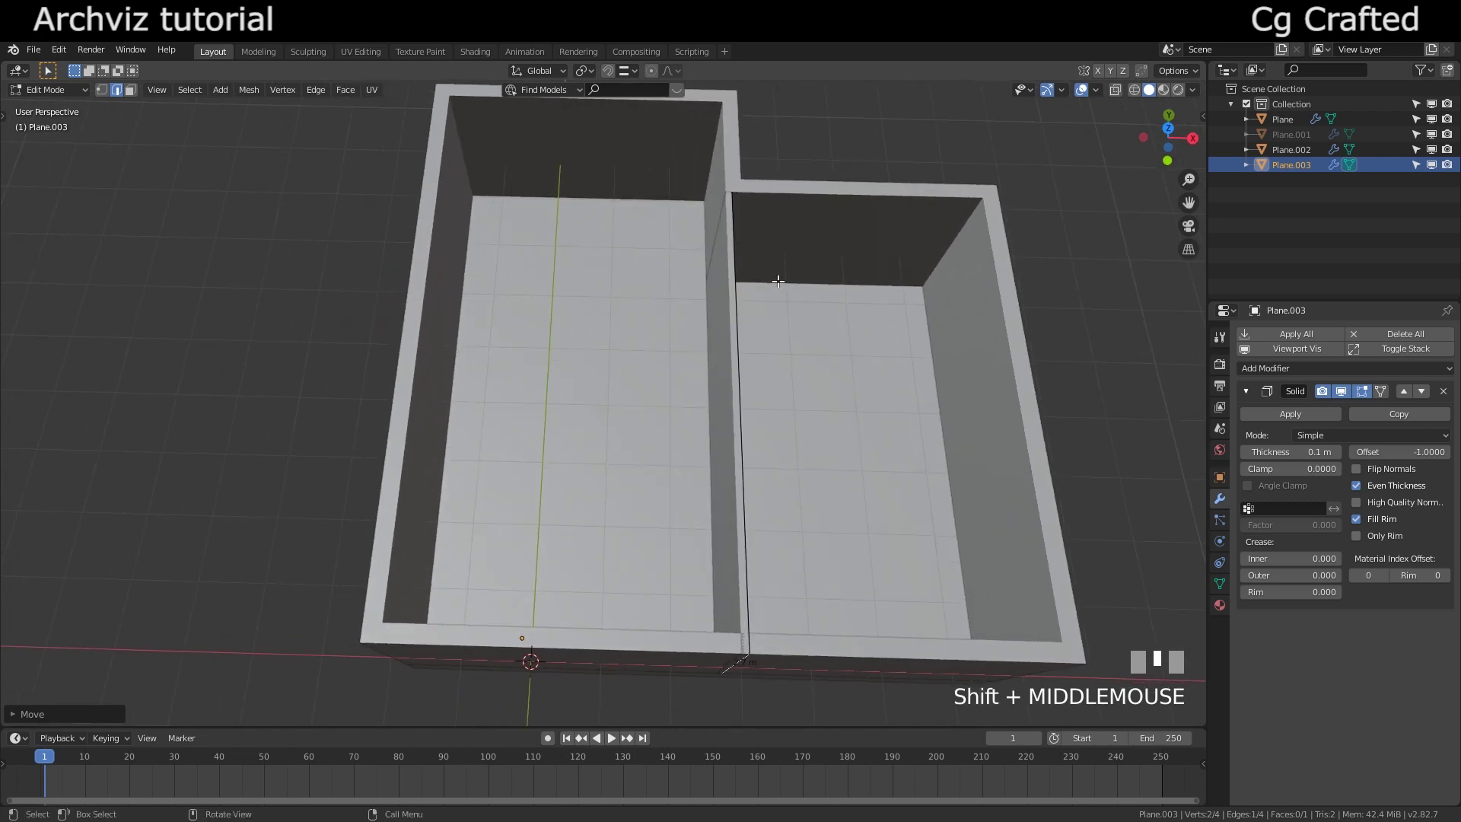
mouse_move(778, 281)
middle_down()
mouse_move(816, 256)
mouse_move(783, 267)
mouse_move(781, 291)
middle_up()
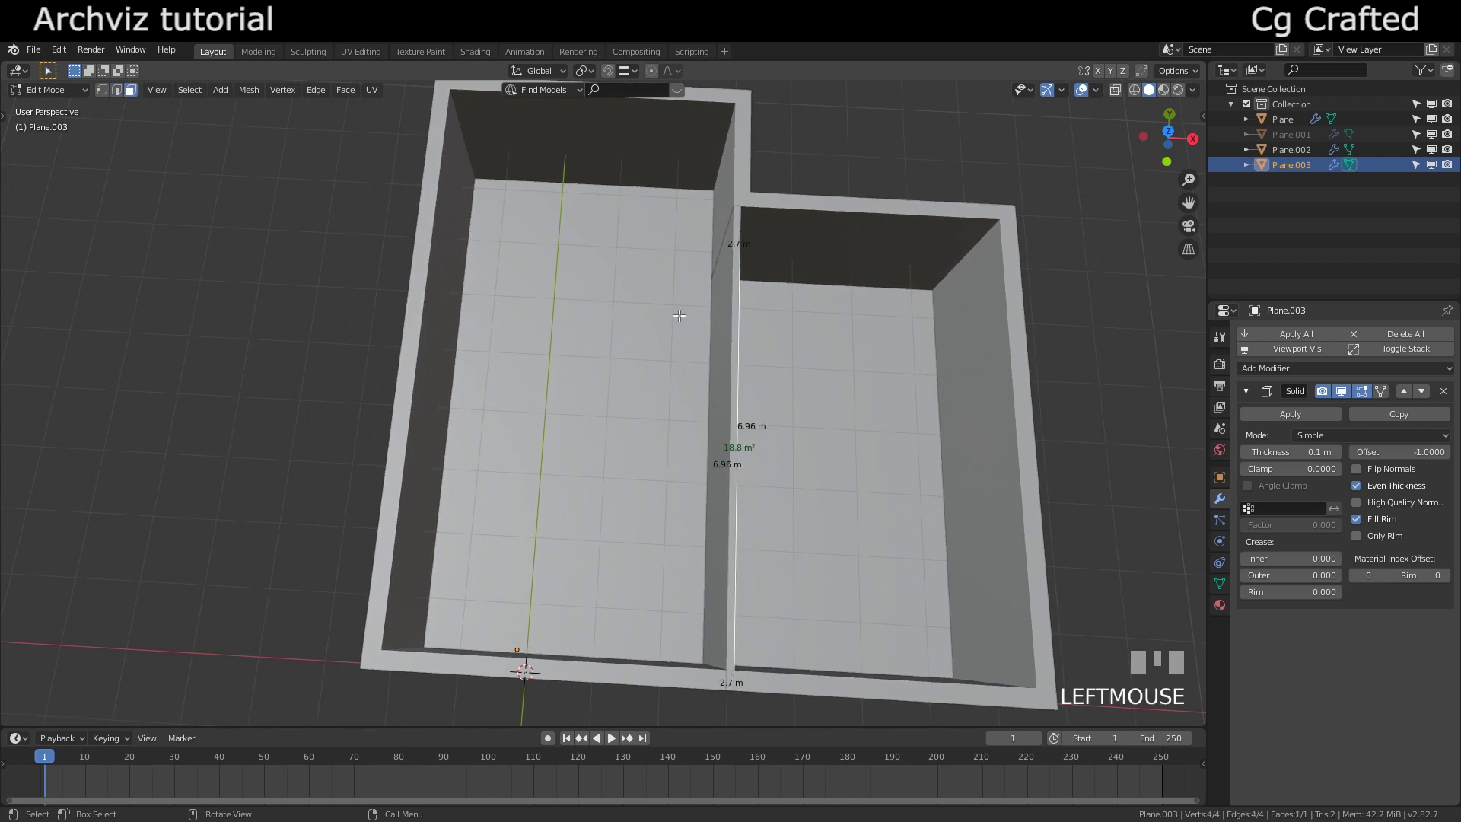
key(shift+d)
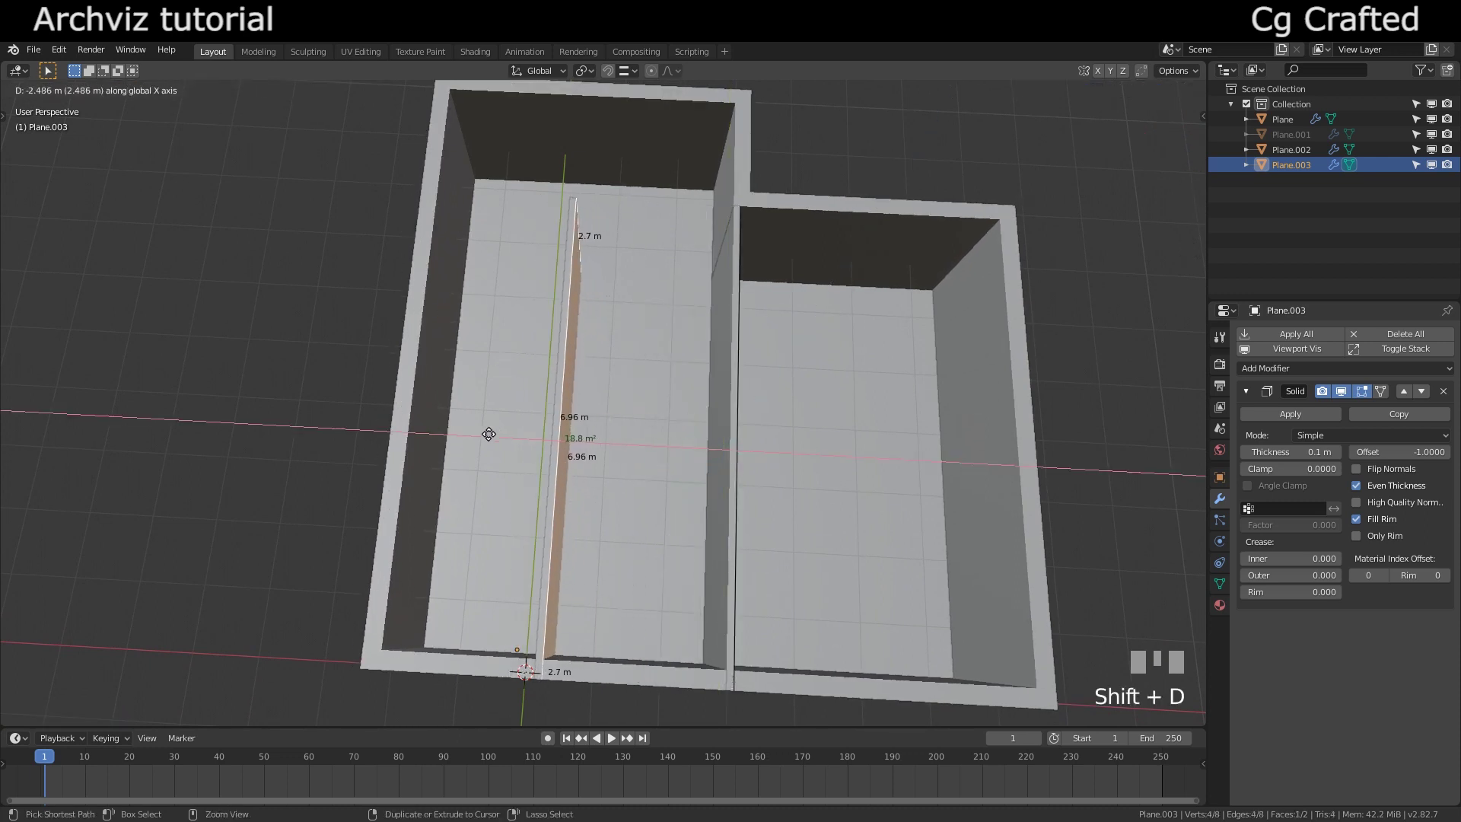
ctrl+click(532, 437)
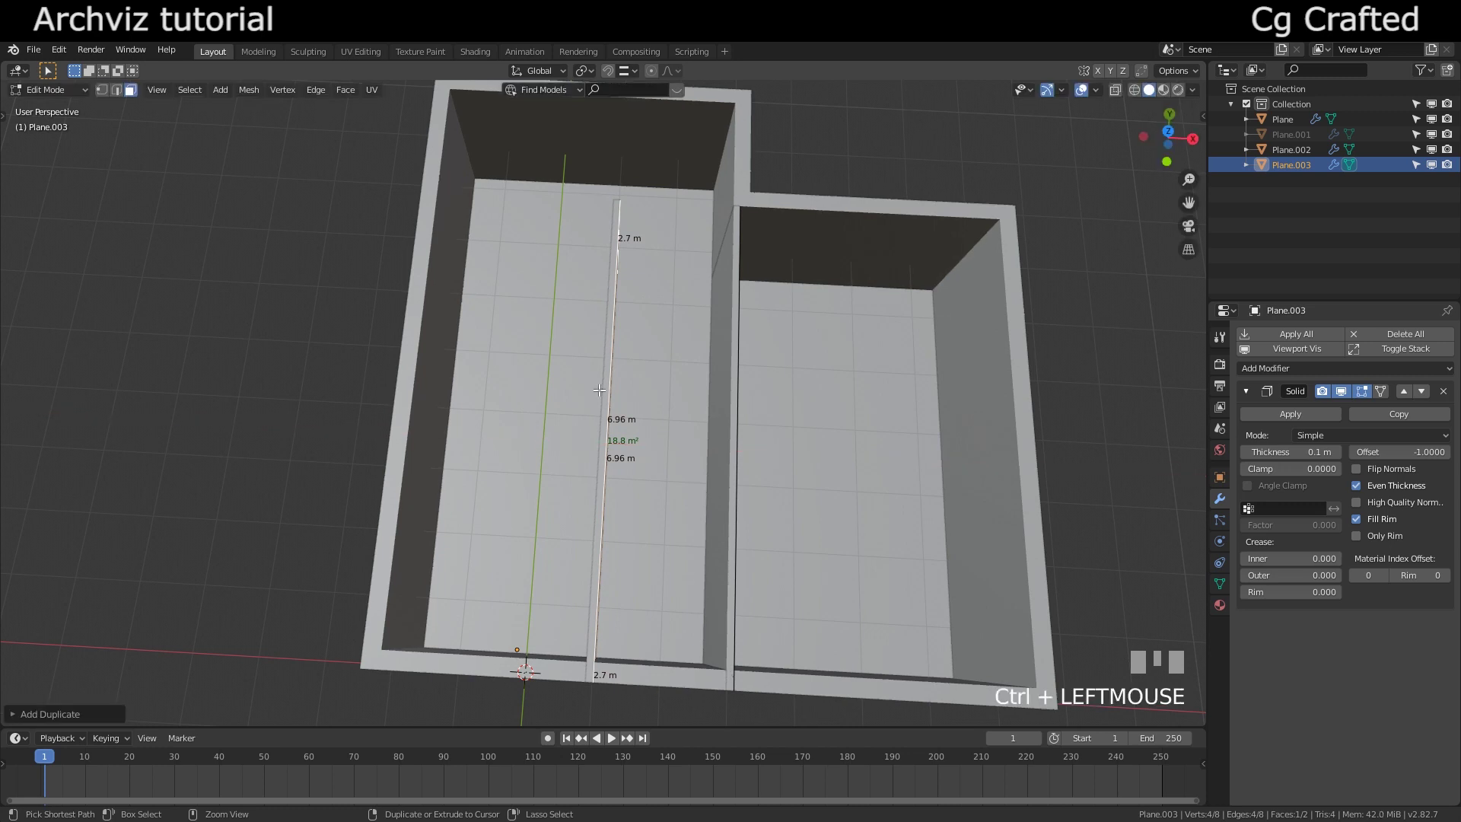
- Shorten the copied partition along Y and extrude its end edge about 2.78 m to the exterior wall, enclosing a small room
middle_drag(600, 389, 400, 309)
click(647, 334)
key(g)
key(y)
click(559, 376)
key(e)
click(525, 381)
- Pull the outer end edges of both long partitions about 0.23 m inward along Y, off the exterior wall's outer surface
key(Tab)
key(alt+a)
click(426, 411)
key(Tab)
key(2)
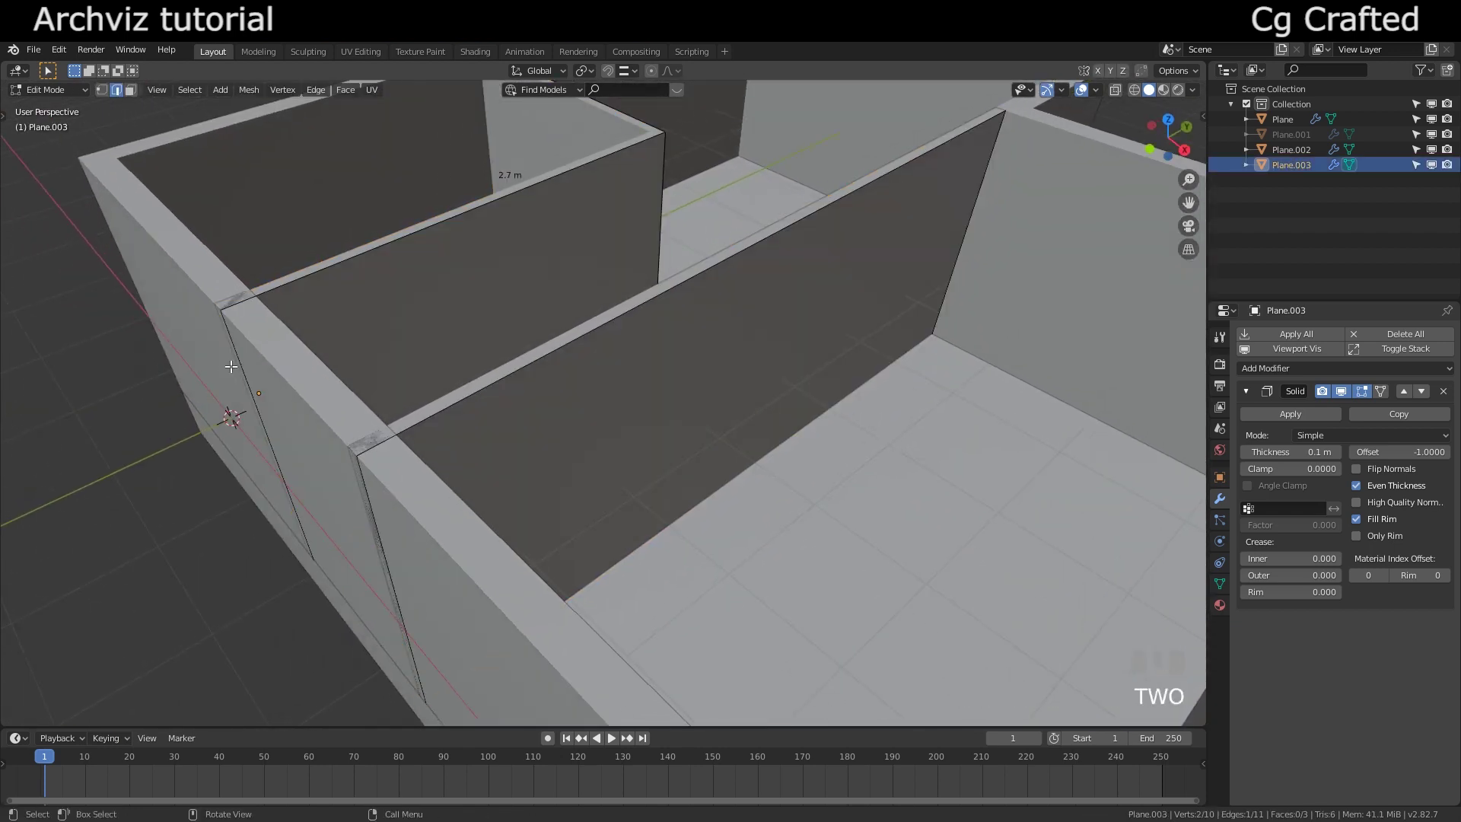
key(g)
key(y)
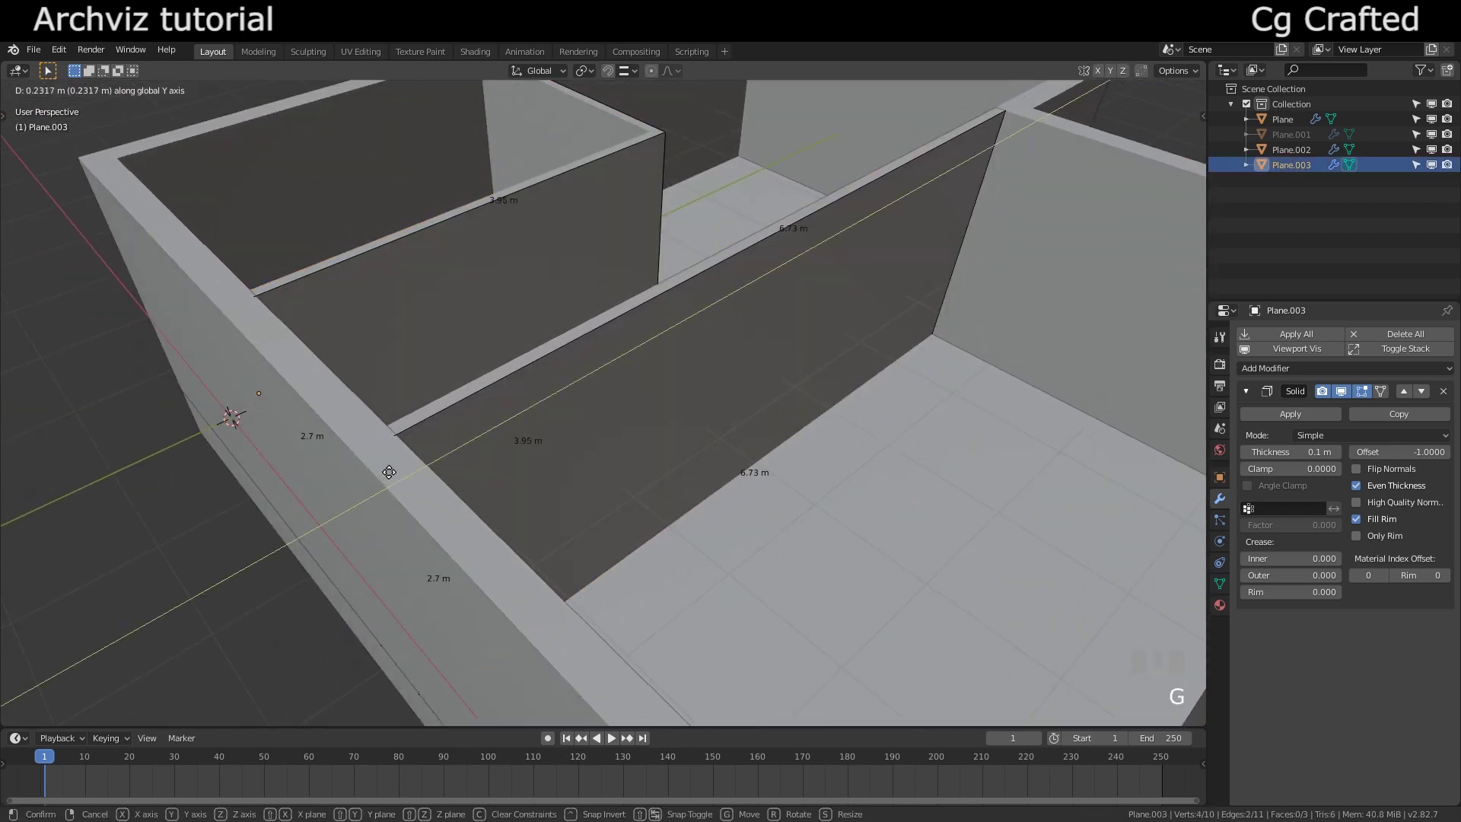
ctrl+click(561, 479)
key(Tab)
- Move the small room's cross partition face about 0.47 m along negative Y to make the room smaller
scroll(662, 395, down, 3)
shift+middle_drag(662, 395, 490, 390)
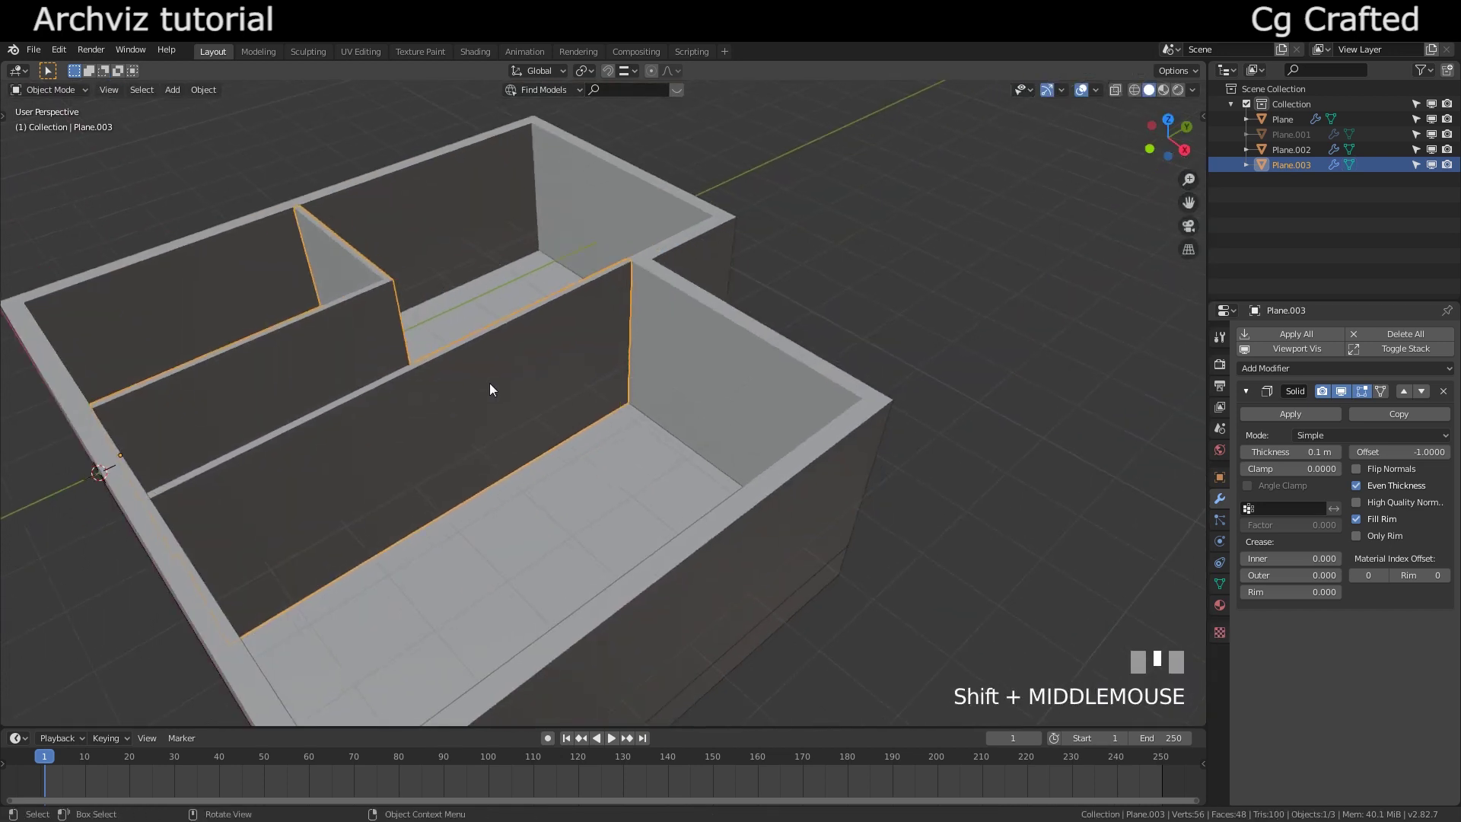
key(Tab)
key(3)
middle_drag(813, 284, 603, 311)
click(549, 290)
scroll(603, 311, up, 2)
key(g)
key(y)
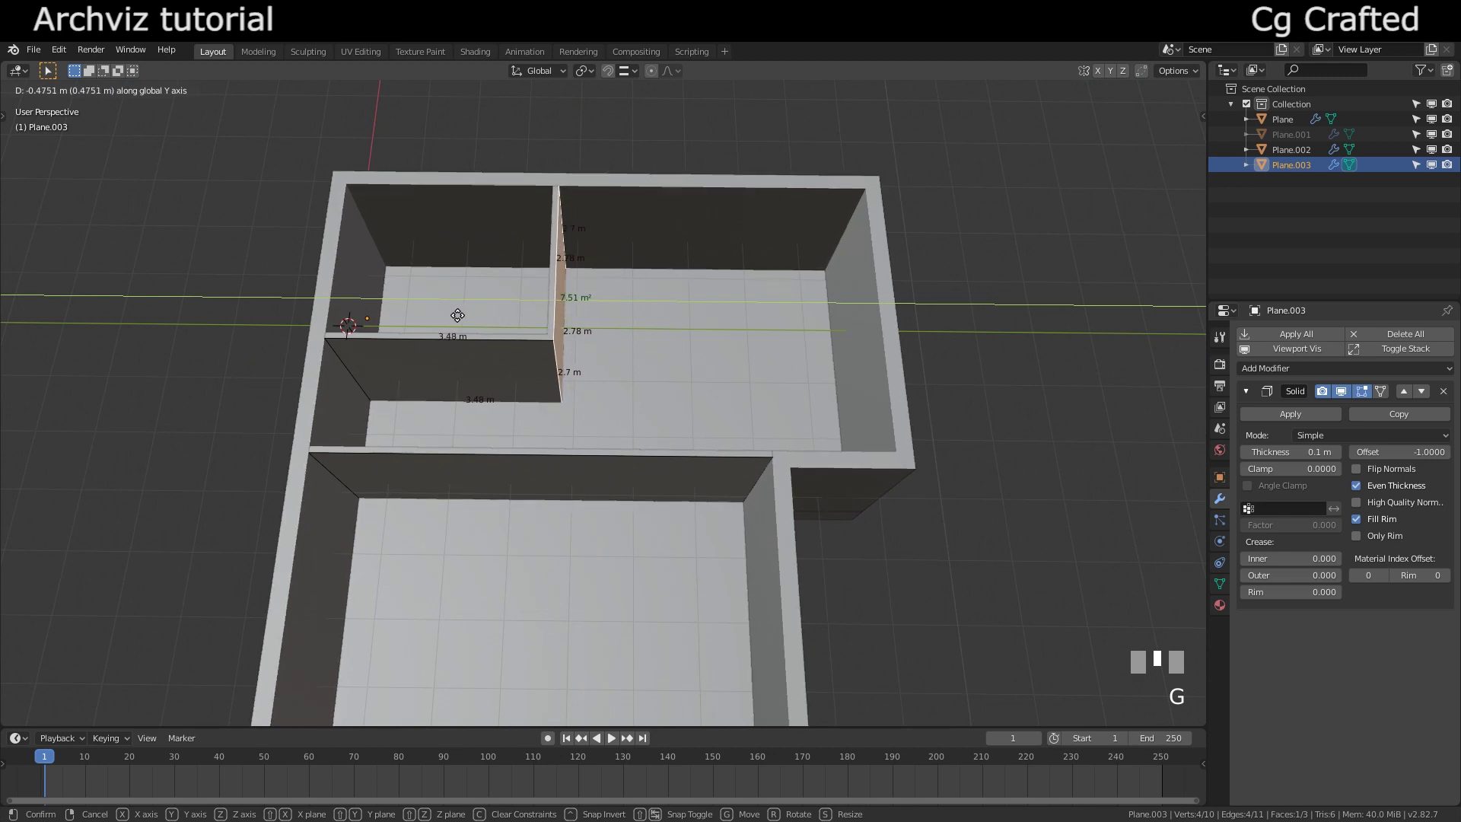
click(464, 315)
key(Tab)
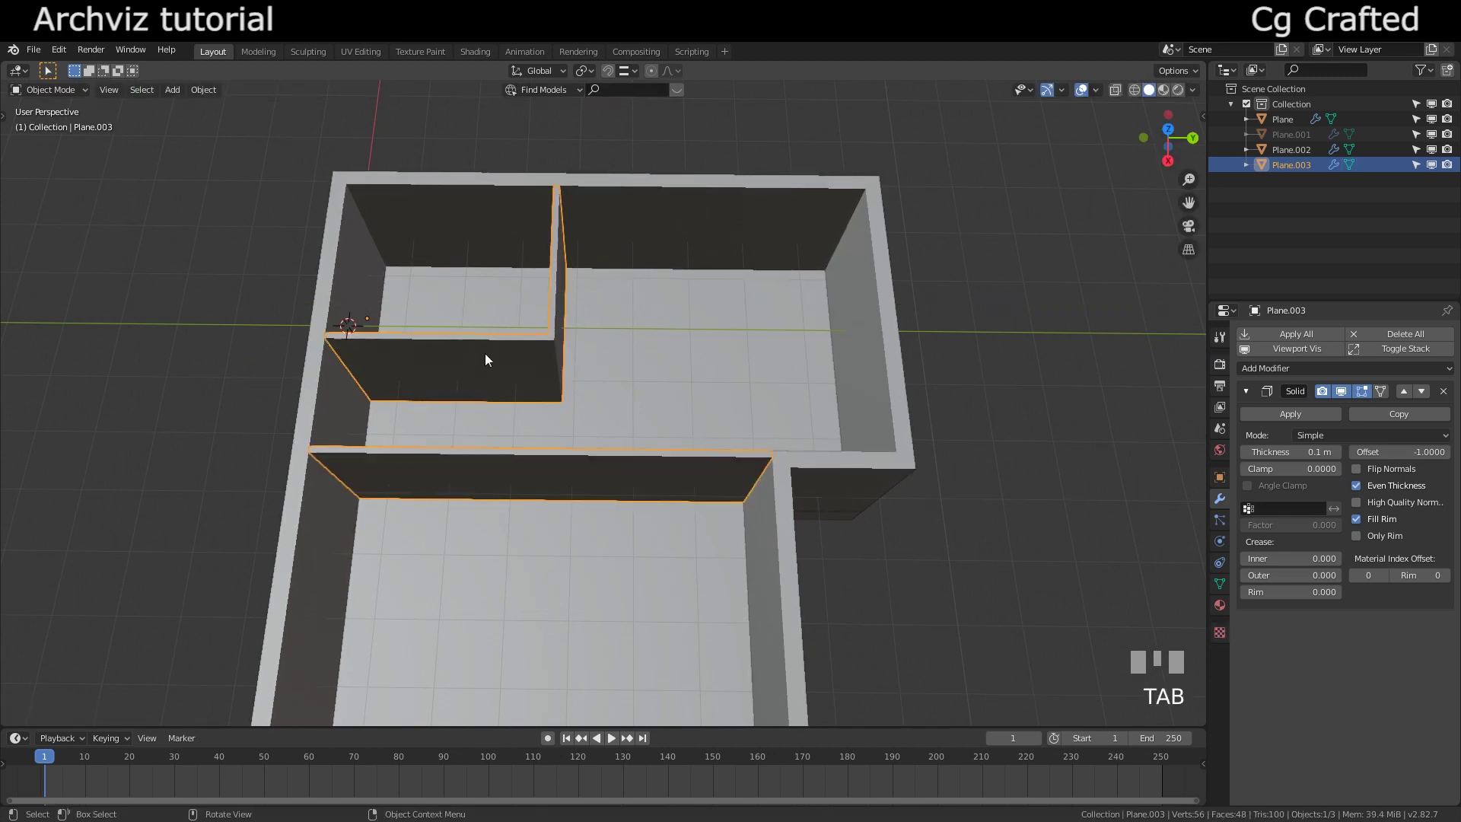
- Duplicate the 2.78 m cross partition face and move the copy about 4.66 m along X into the neighbouring room
middle_drag(486, 359, 558, 407)
click(646, 534)
click(600, 447)
scroll(555, 365, up, 4)
key(Tab)
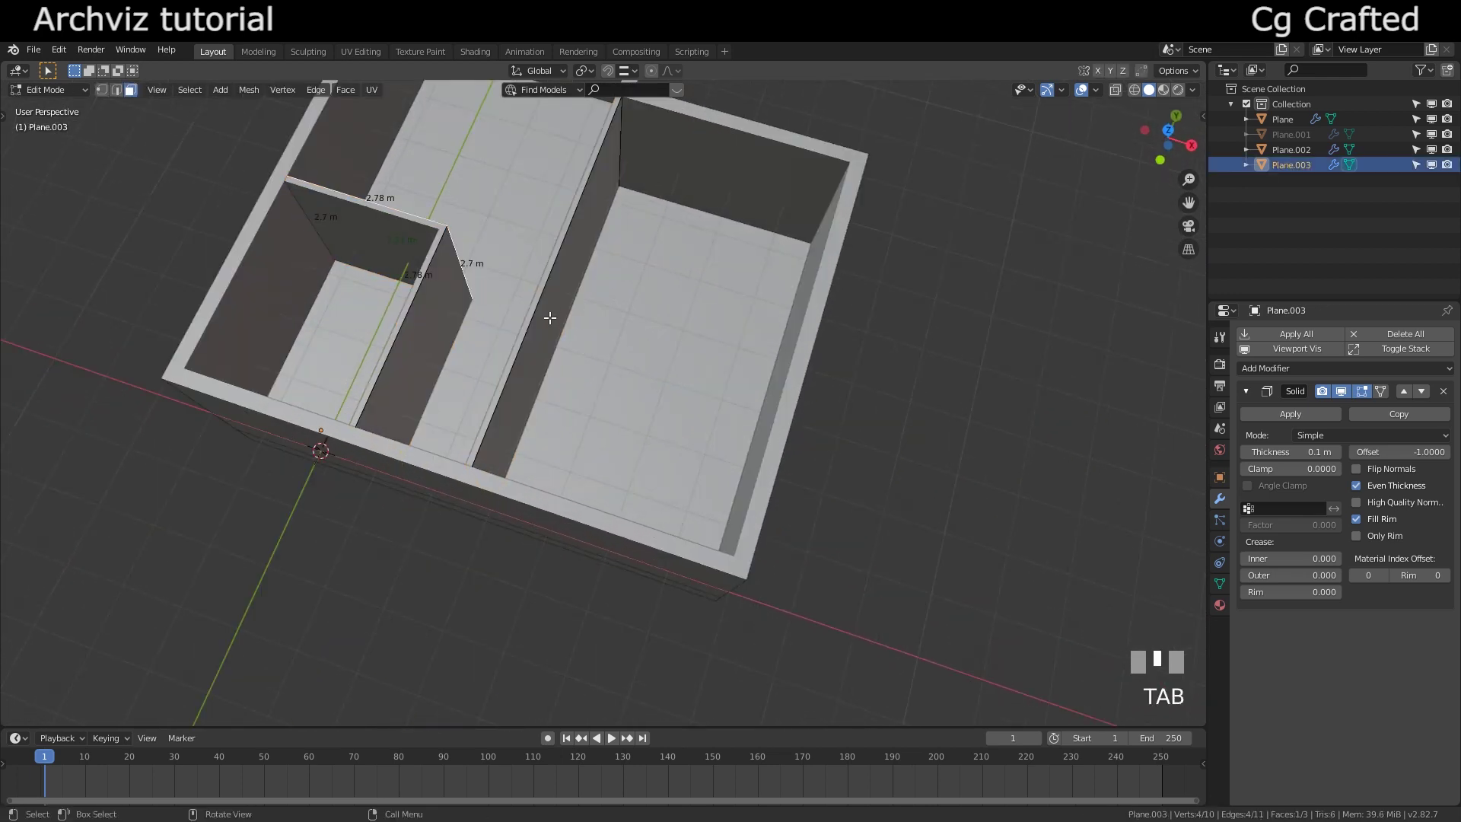
click(432, 316)
click(388, 228)
key(shift+d)
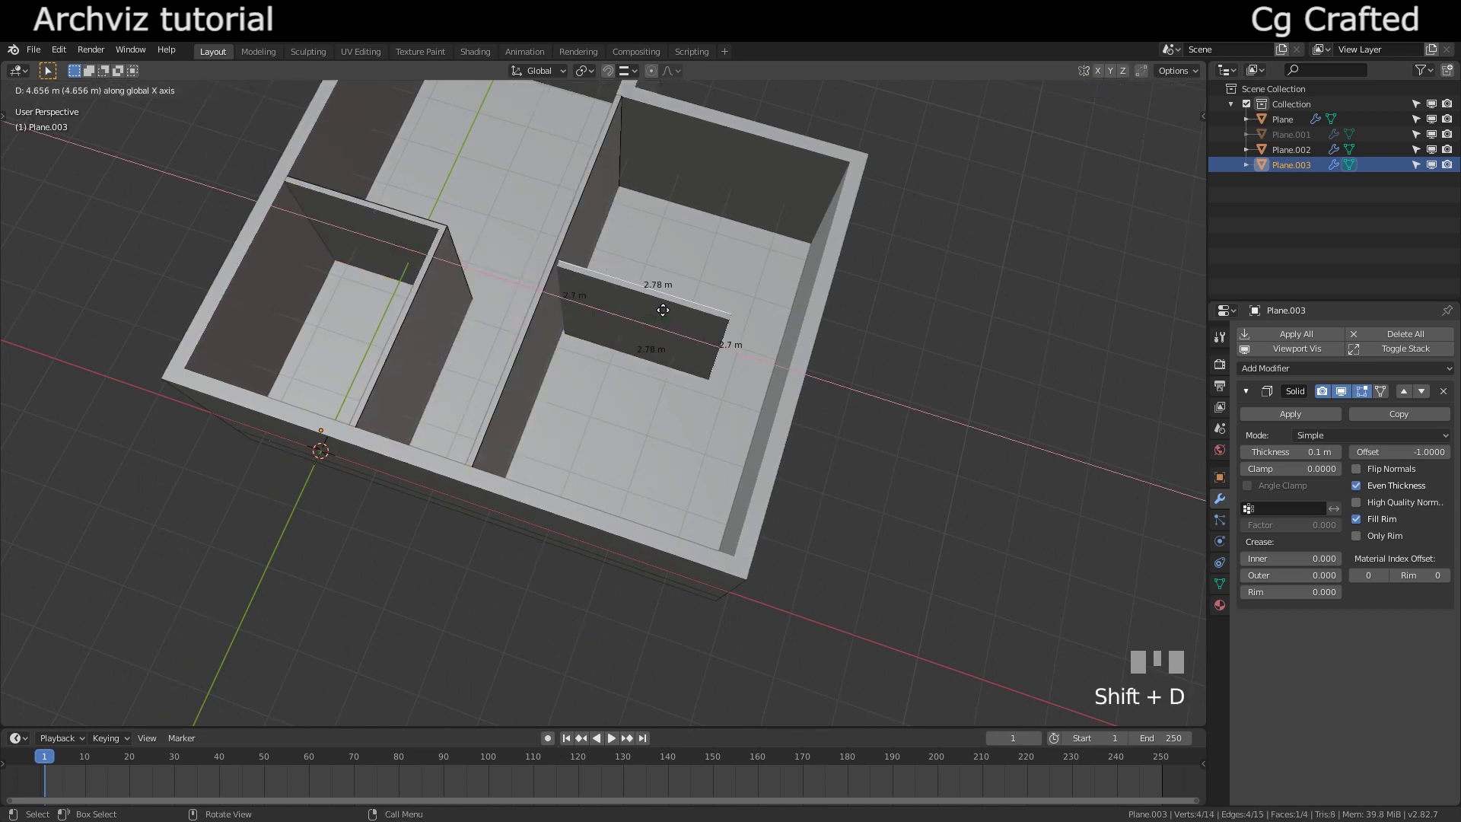
click(663, 310)
- Fit the copied cross partition against the long partition and extend its free end edge along X to the exterior wall
key(g)
key(2)
click(726, 350)
key(g)
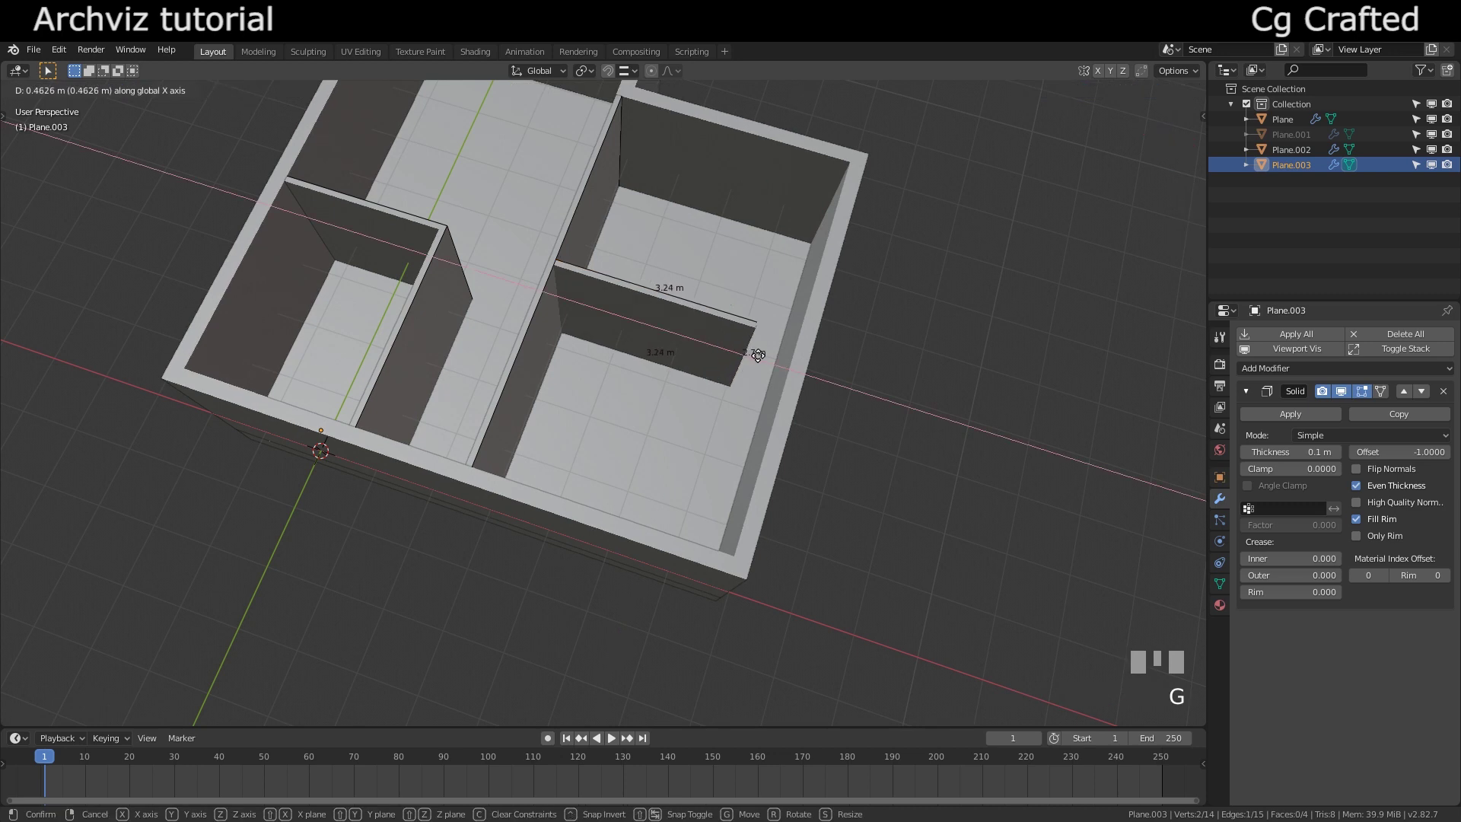
ctrl+click(758, 355)
key(g)
key(Tab)
- Move the copied cross partition about 1.78 m along negative Y
middle_drag(757, 354, 601, 392)
key(Tab)
key(g)
key(y)
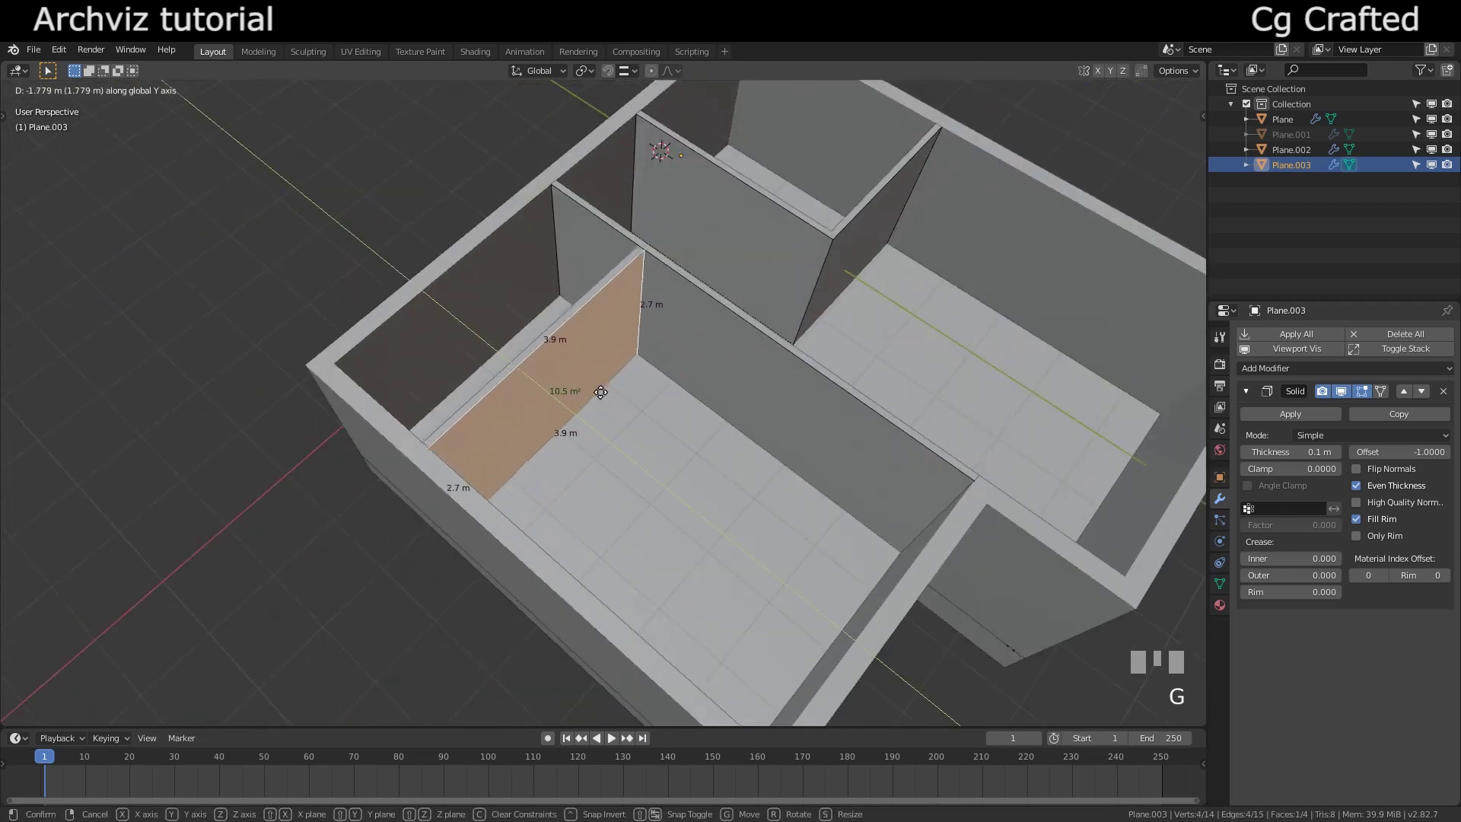
click(600, 392)
key(Tab)
- Unhide the ceiling slab above the partitioned rooms
scroll(828, 345, down, 3)
middle_drag(827, 345, 871, 346)
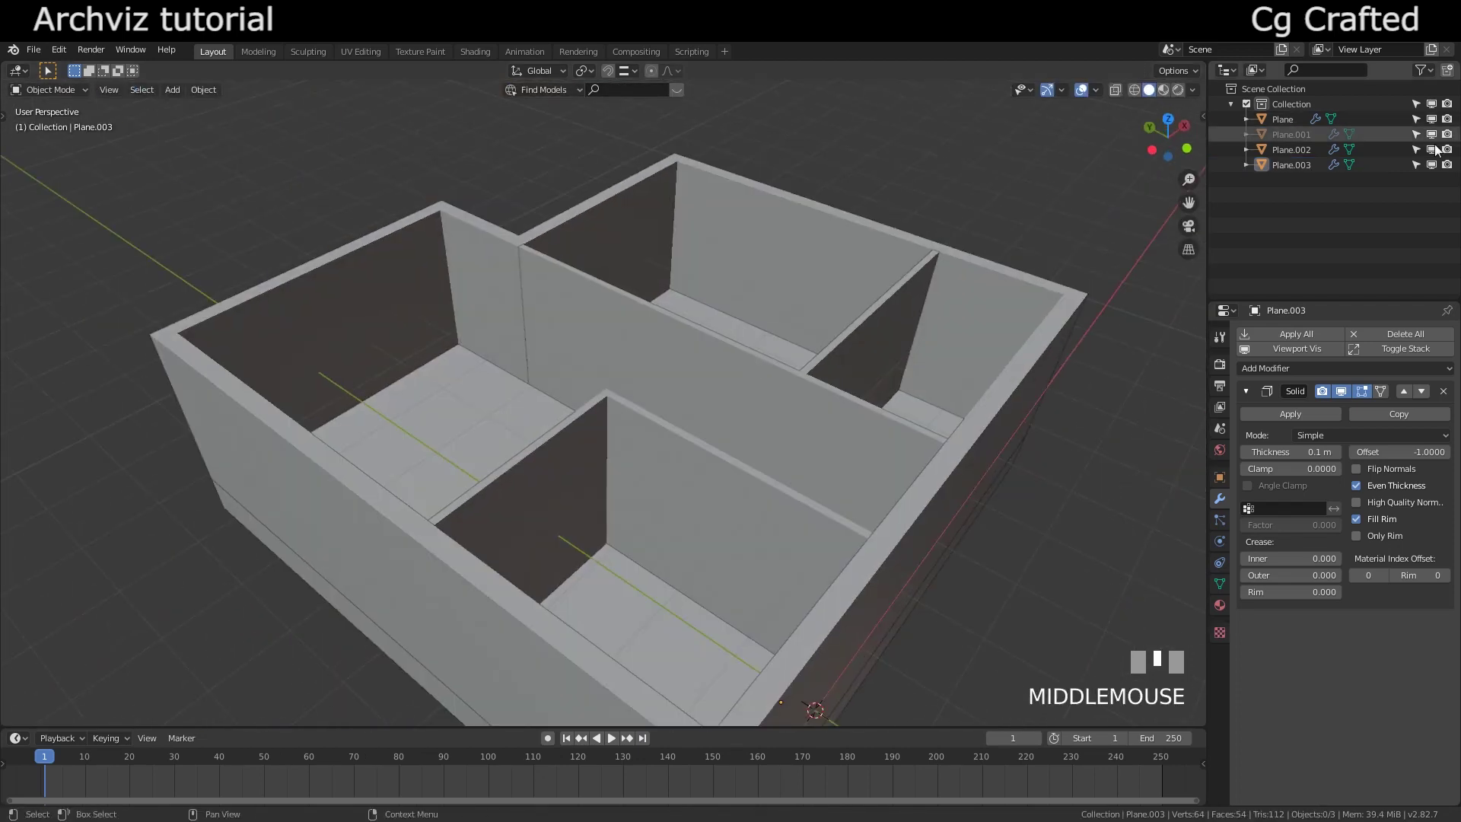
key(alt+h)
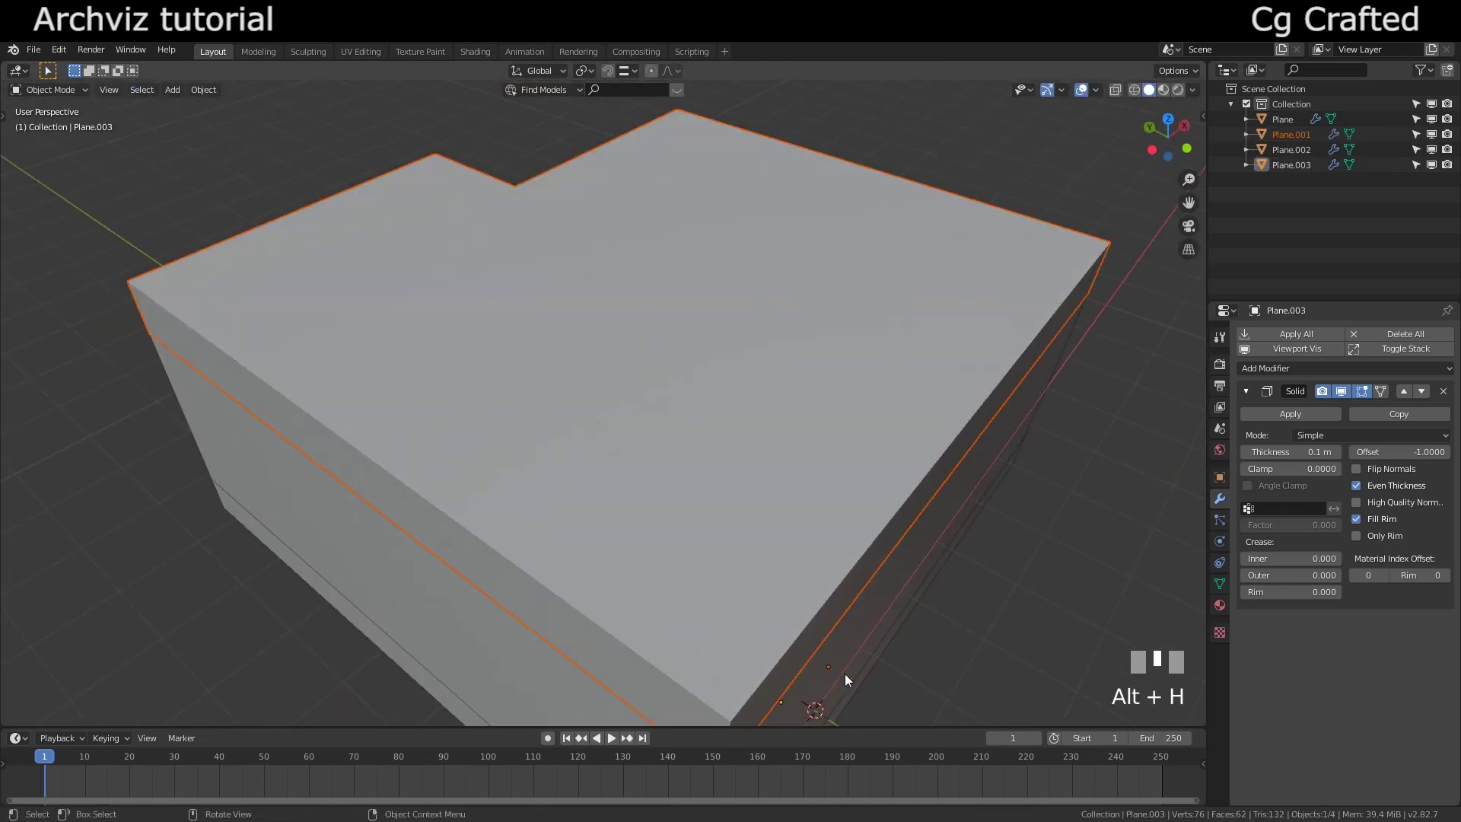
- Walk through the interior to examine the rooms, and return to an outside view of the house
scroll(439, 455, up, 6)
middle_drag(377, 442, 455, 372)
key(shift+f)
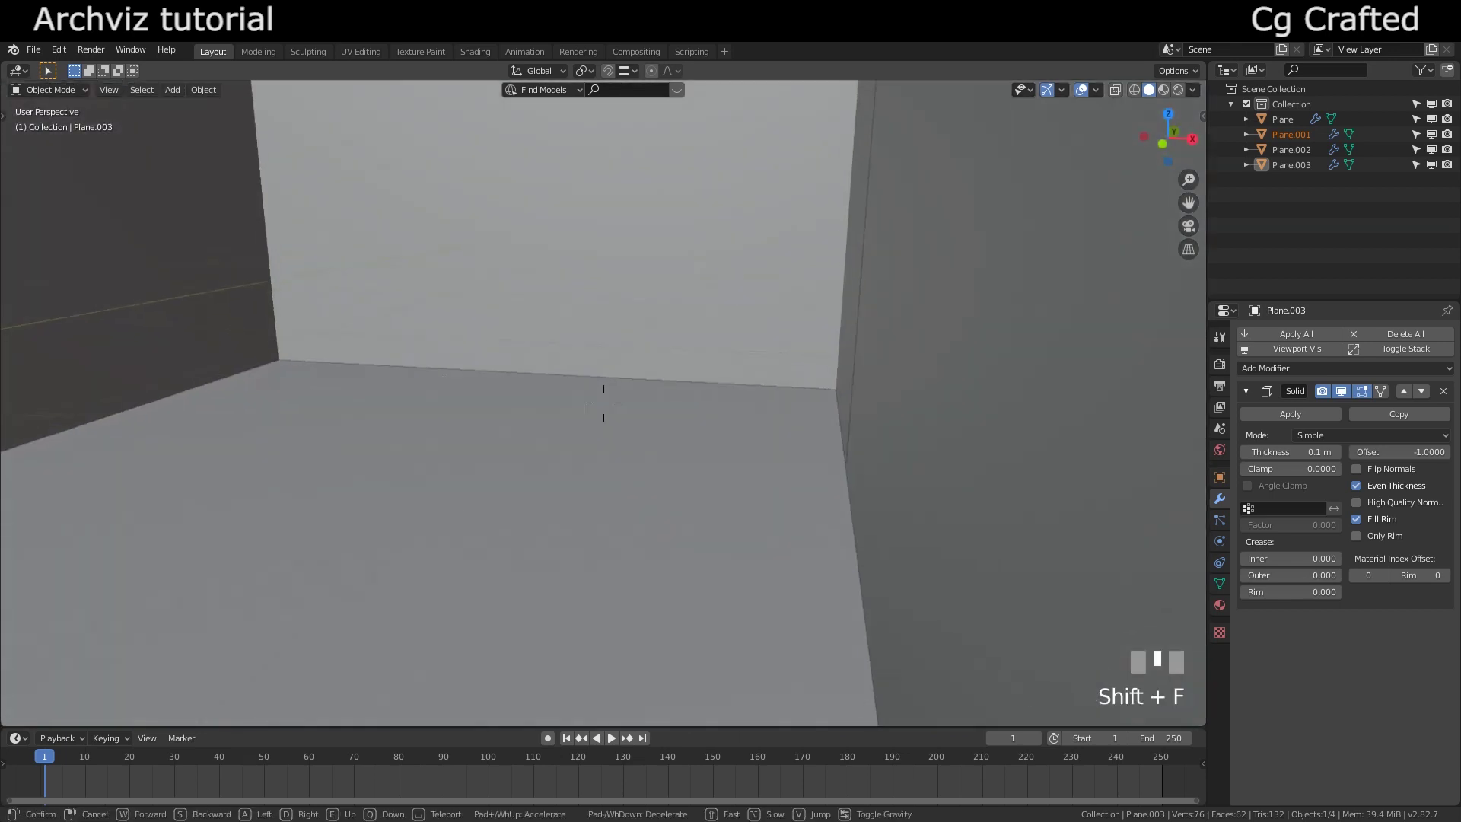
scroll(603, 402, up, 2)
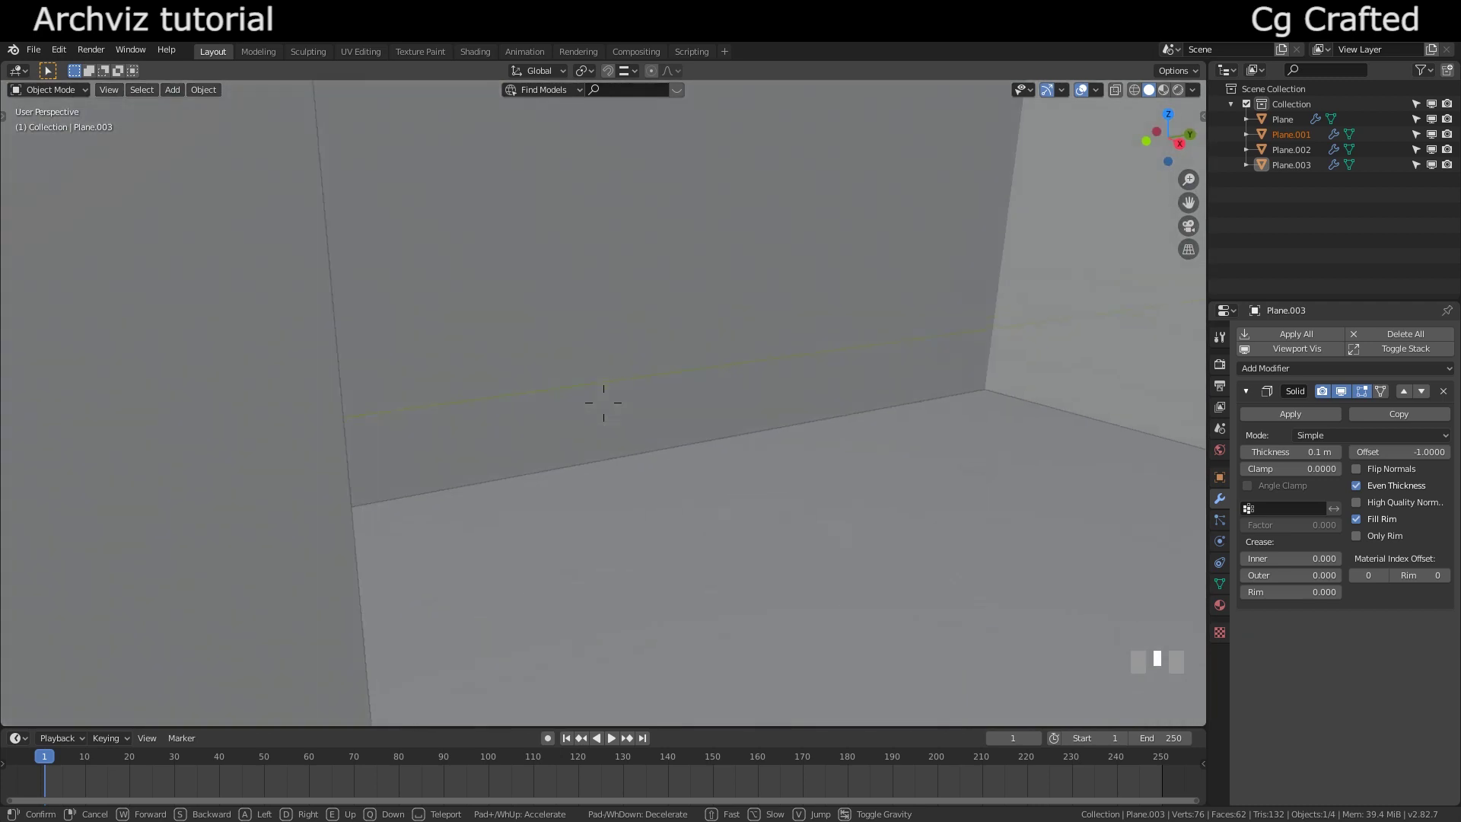
click(603, 402)
middle_drag(626, 451, 404, 483)
scroll(470, 535, down, 4)
middle_drag(470, 535, 481, 576)
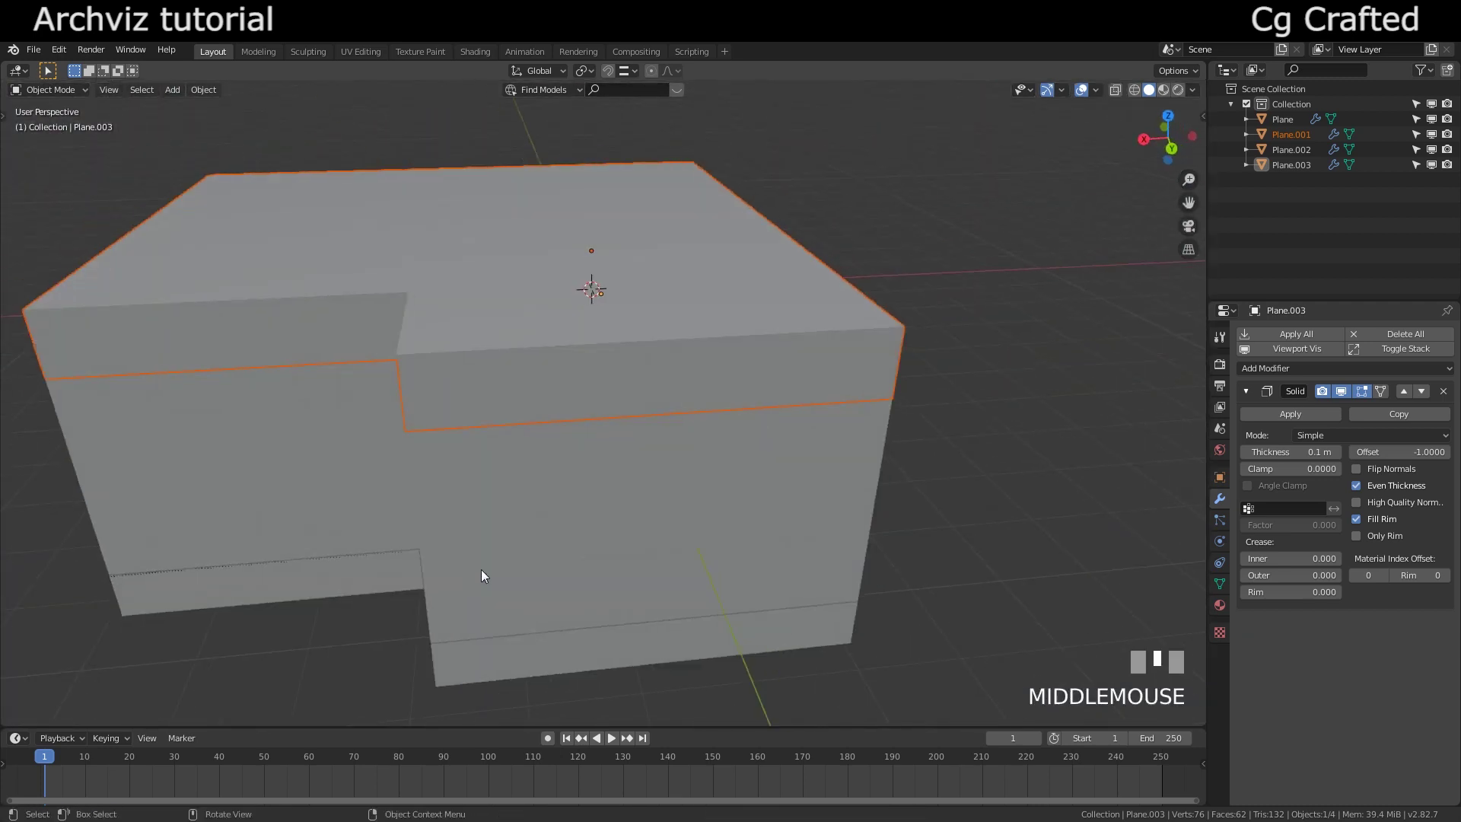
click(547, 532)
scroll(552, 531, down, 2)
shift+middle_drag(555, 528, 807, 579)
scroll(549, 482, up, 2)
click(629, 573)
scroll(691, 576, up, 3)
scroll(703, 569, down, 1)
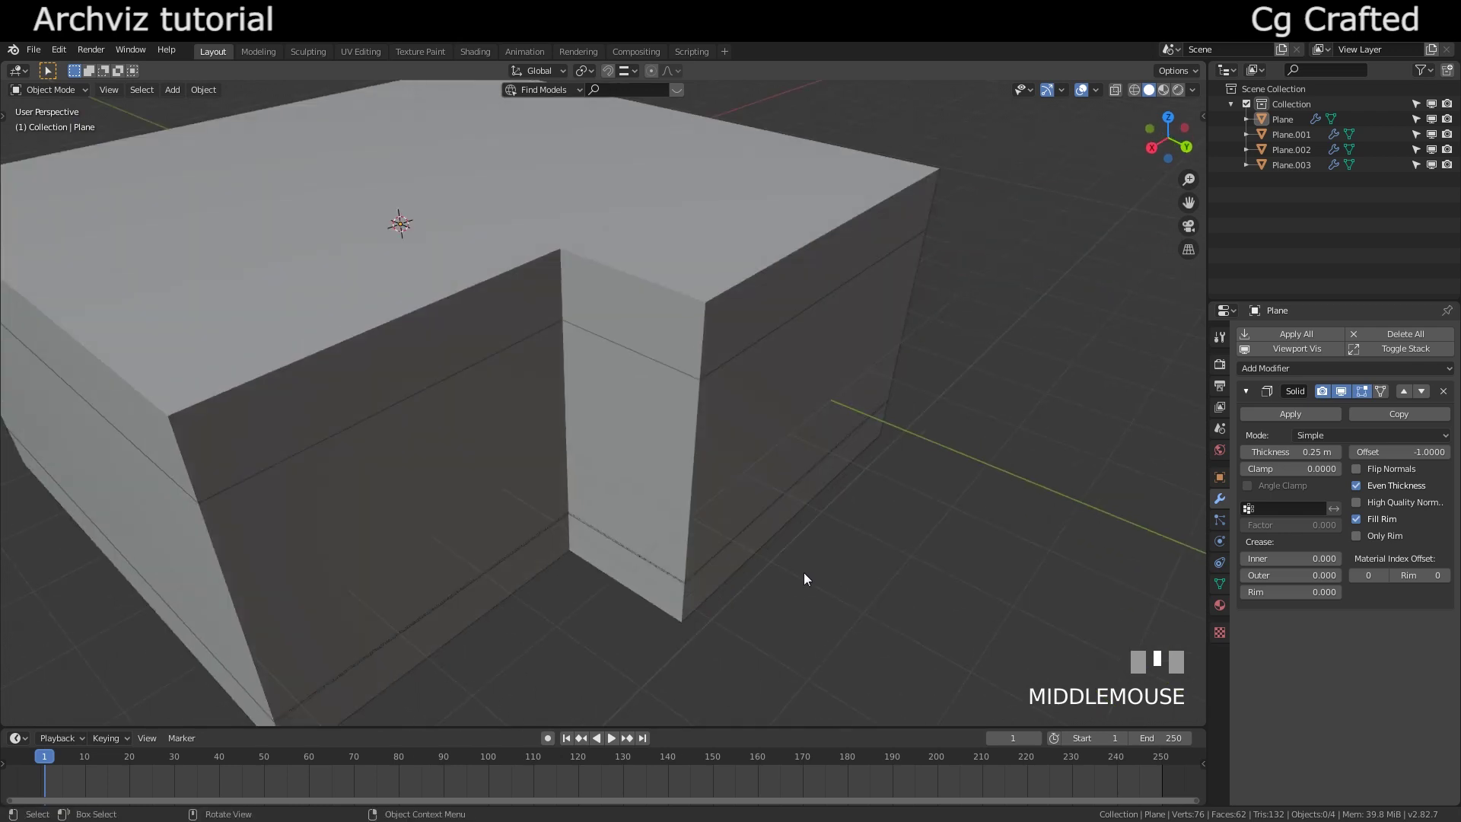
- Move the floor slab's 1.8 m notch edge along X to the end of the house, forming a terrace beside the notch
click(671, 598)
shift+middle_drag(692, 600, 611, 538)
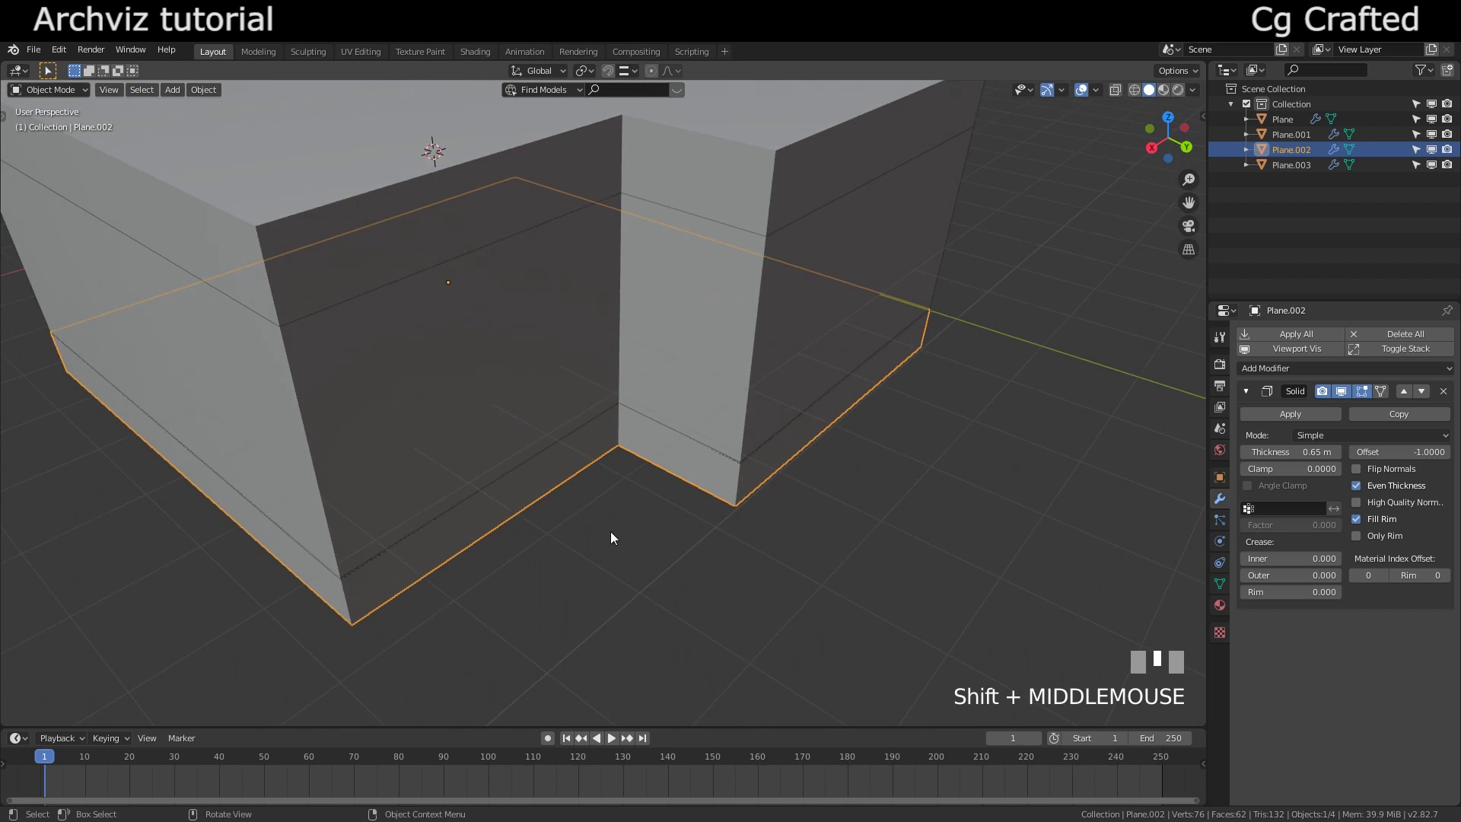
key(Tab)
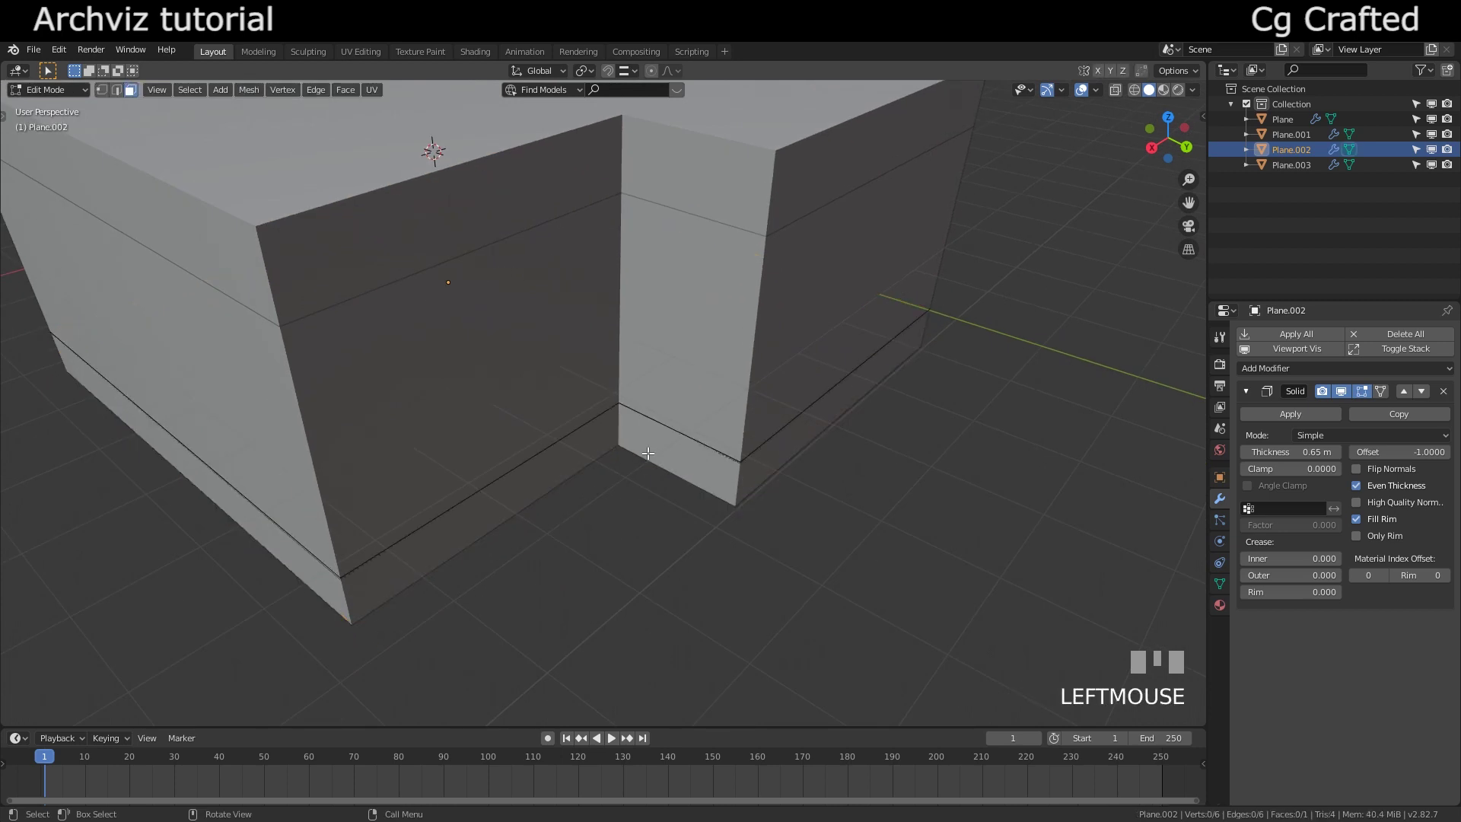
middle_drag(647, 454, 609, 477)
click(626, 455)
key(g)
key(x)
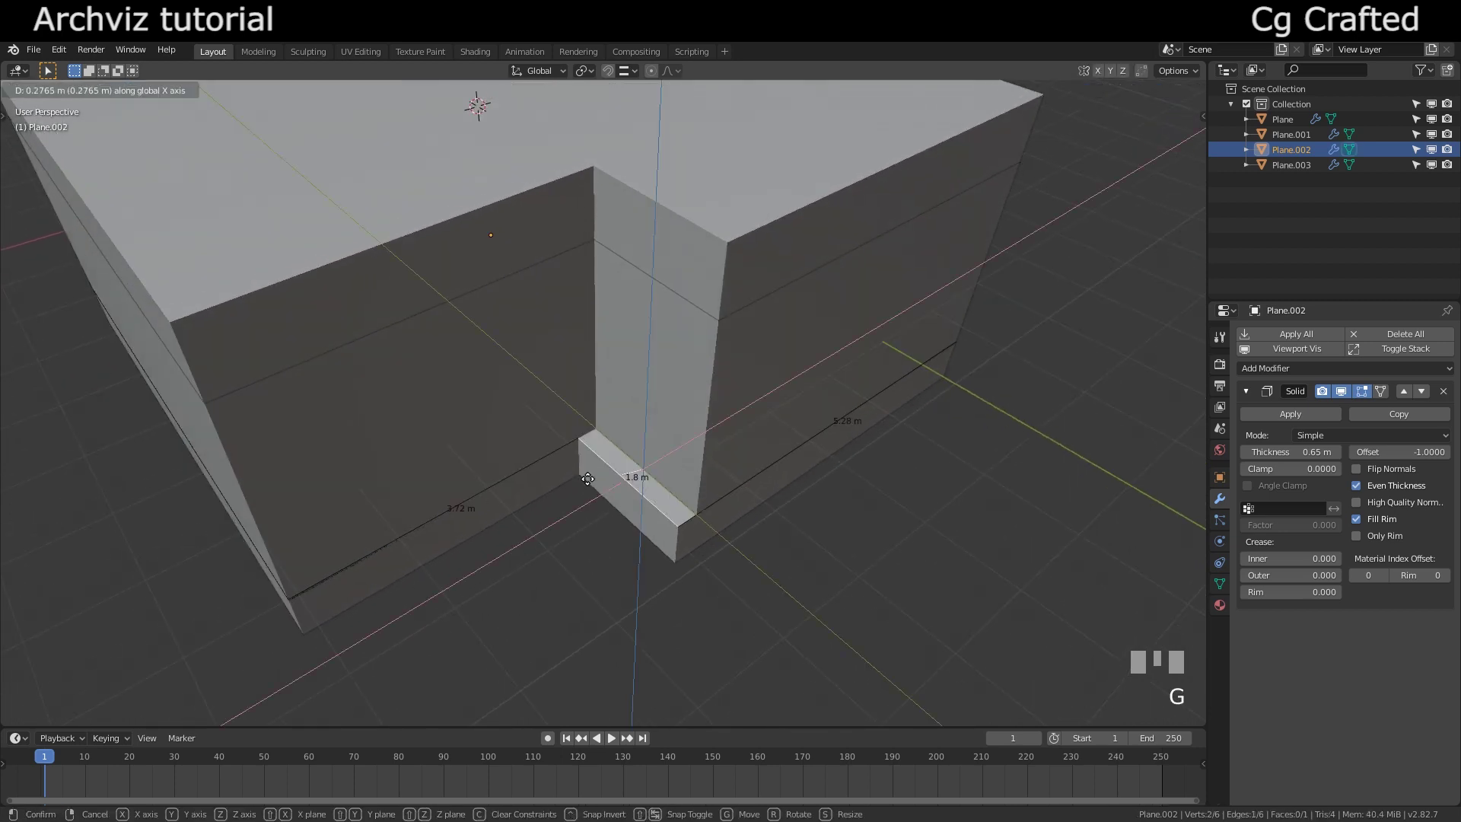
click(283, 605)
middle_drag(283, 605, 413, 506)
key(Tab)
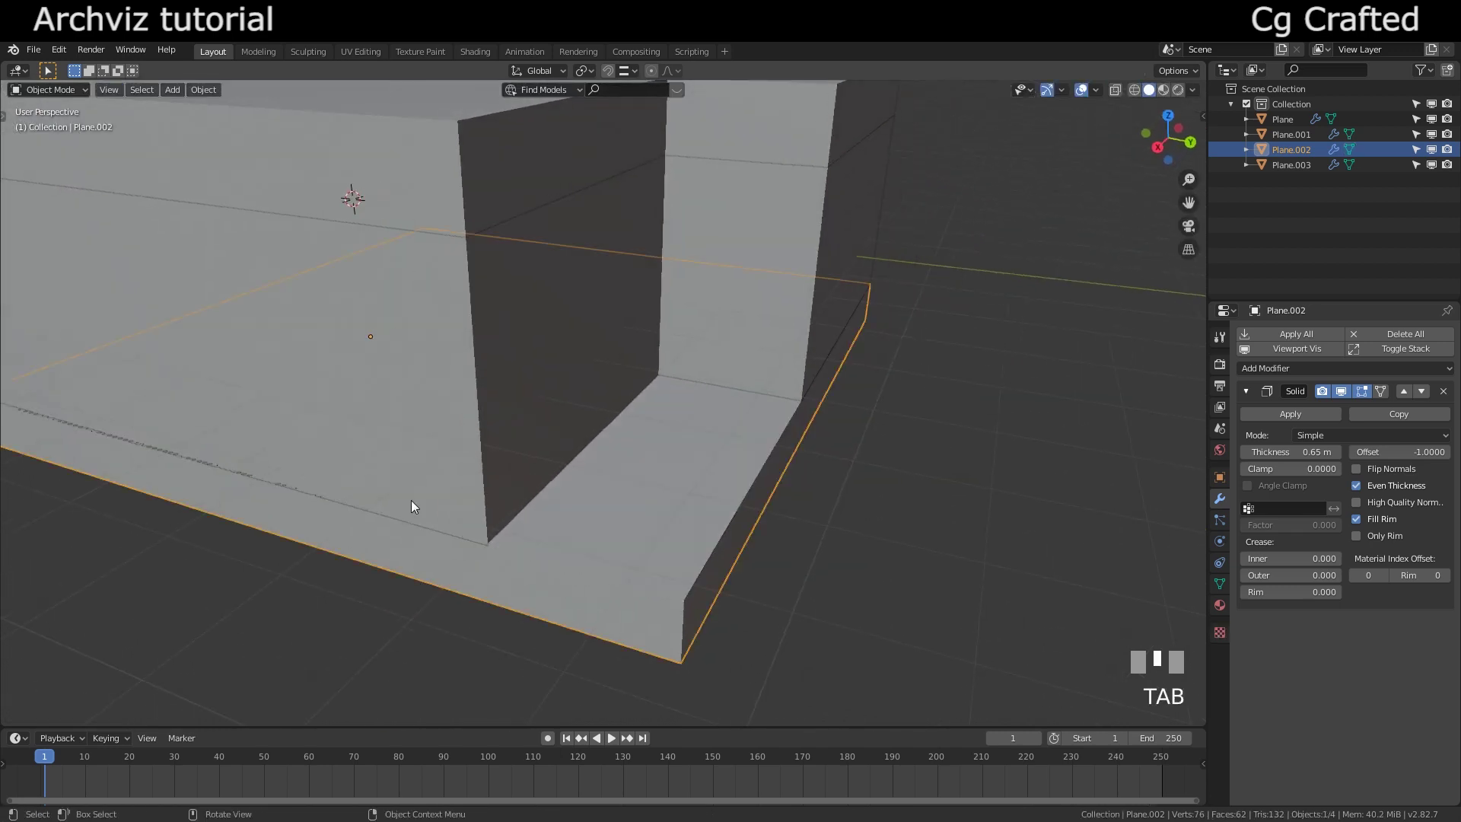
- Select the exterior walls object and open its mesh for face editing
middle_drag(657, 513, 645, 567)
click(711, 544)
scroll(715, 563, down, 2)
scroll(714, 559, down, 2)
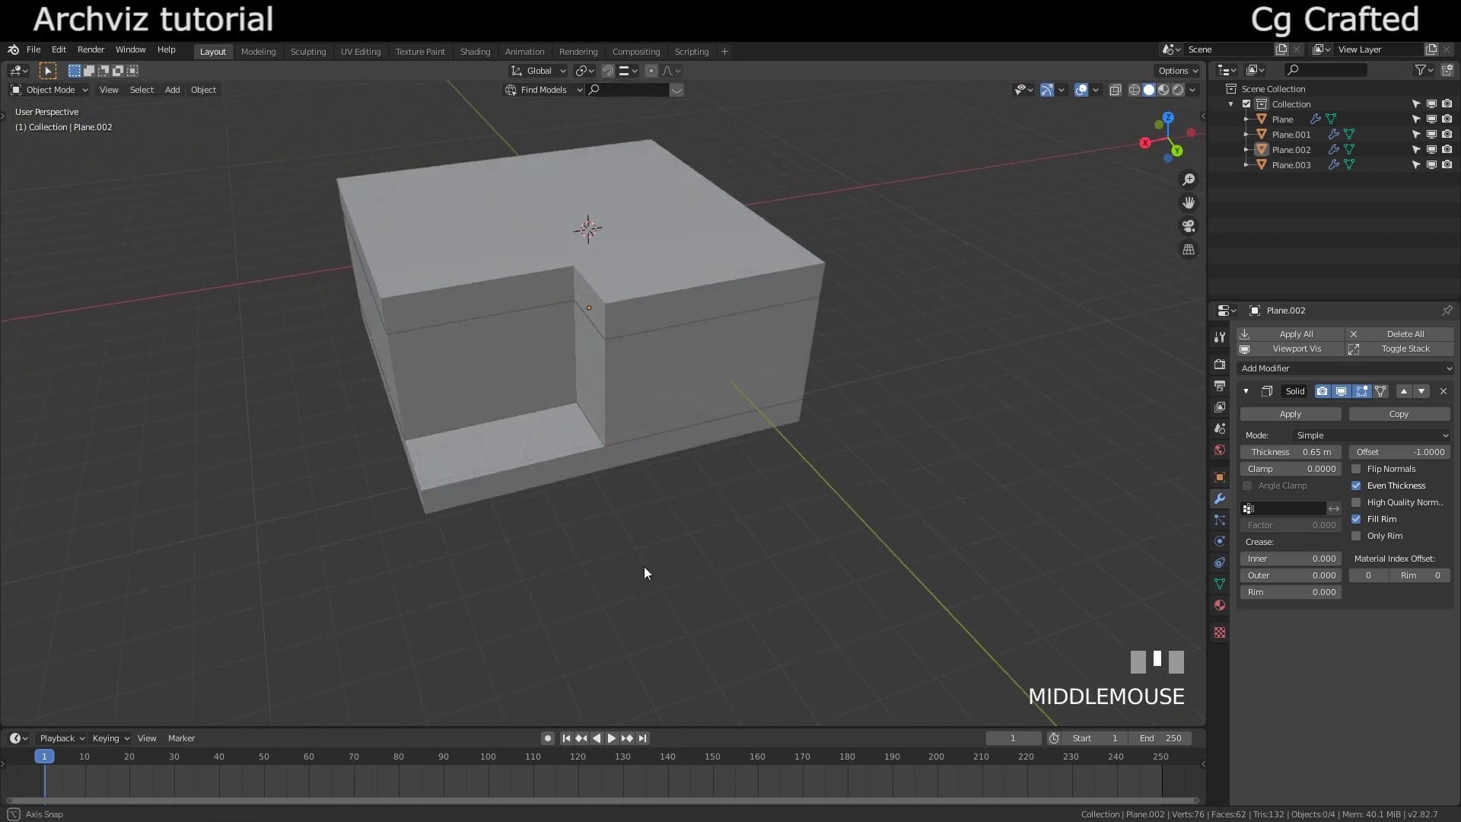
scroll(643, 567, up, 4)
click(711, 408)
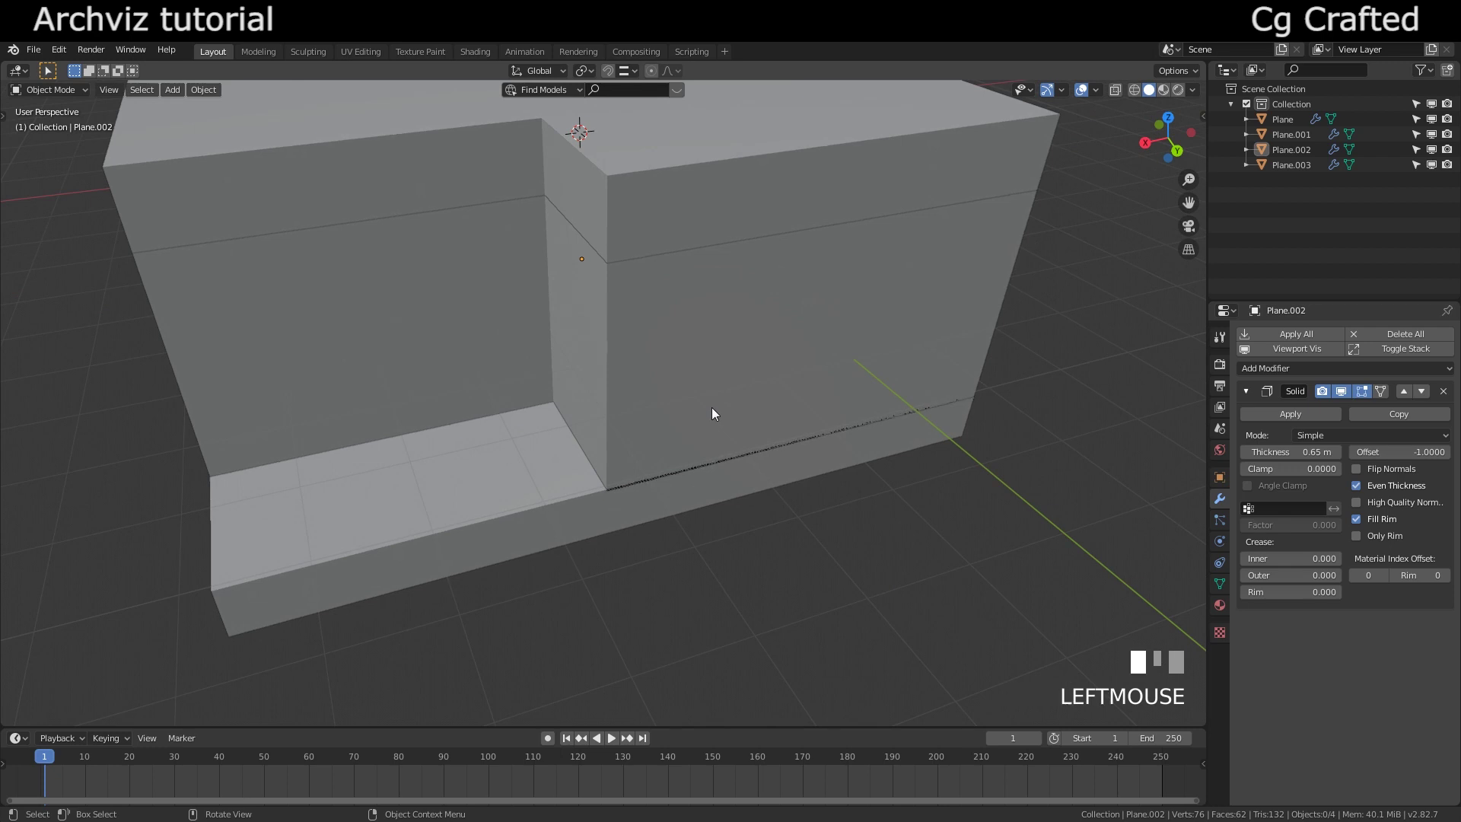
middle_drag(728, 451, 682, 449)
key(Tab)
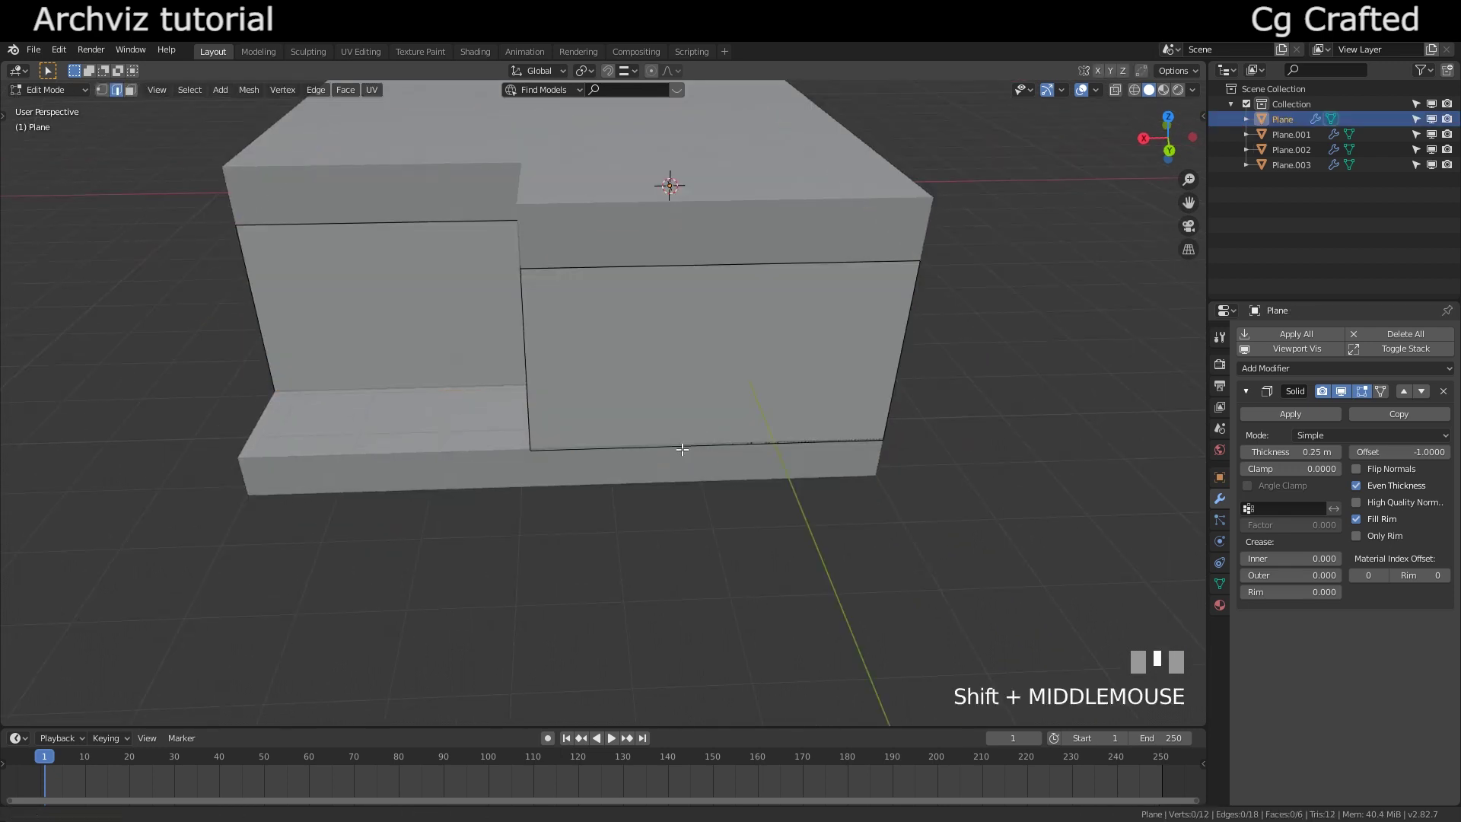
key(3)
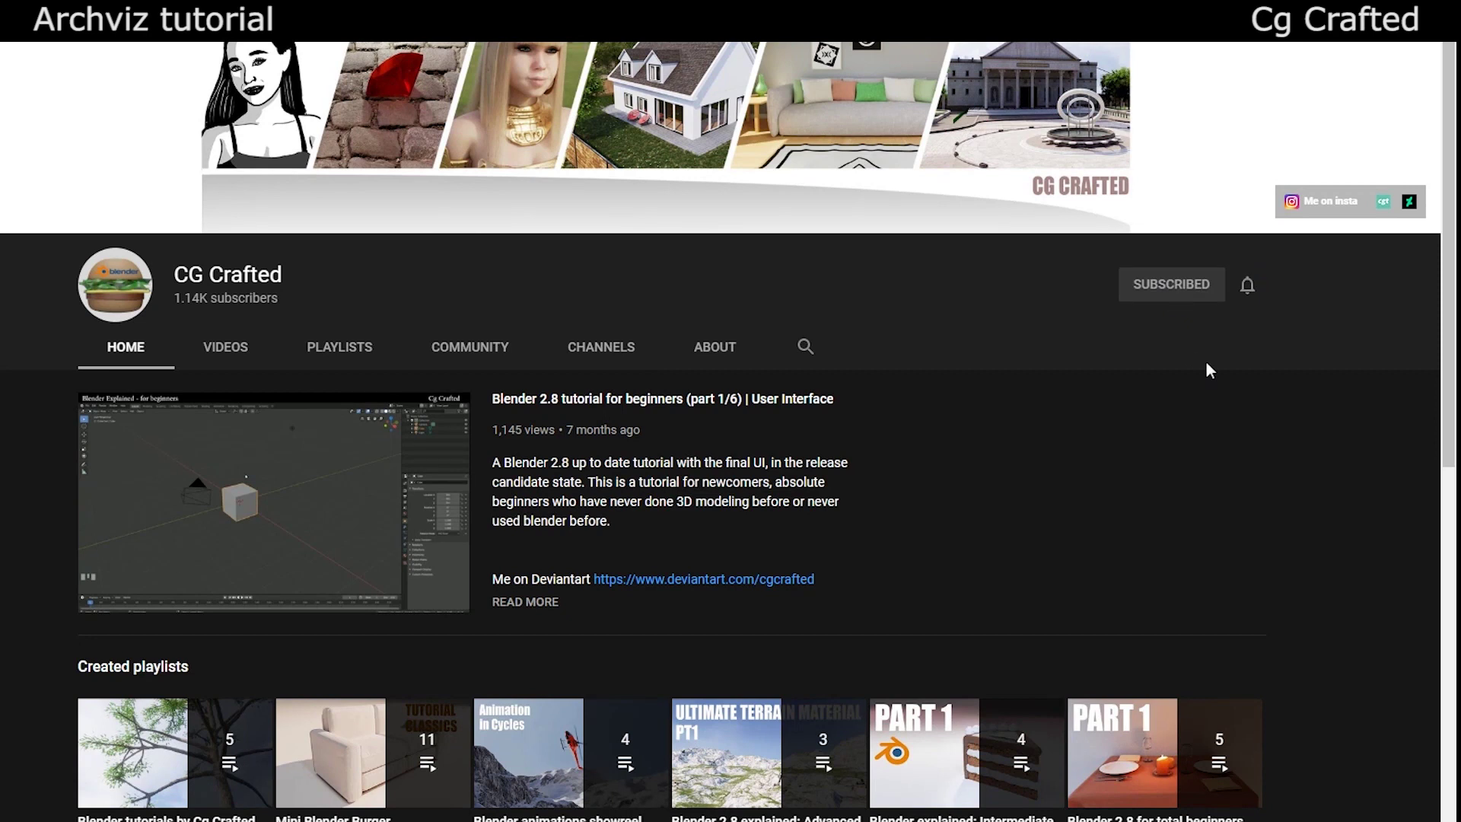
- In the browser, set the CG Crafted channel notifications to All and open the Ultimate Water Shader page on BlenderMarket
click(1248, 287)
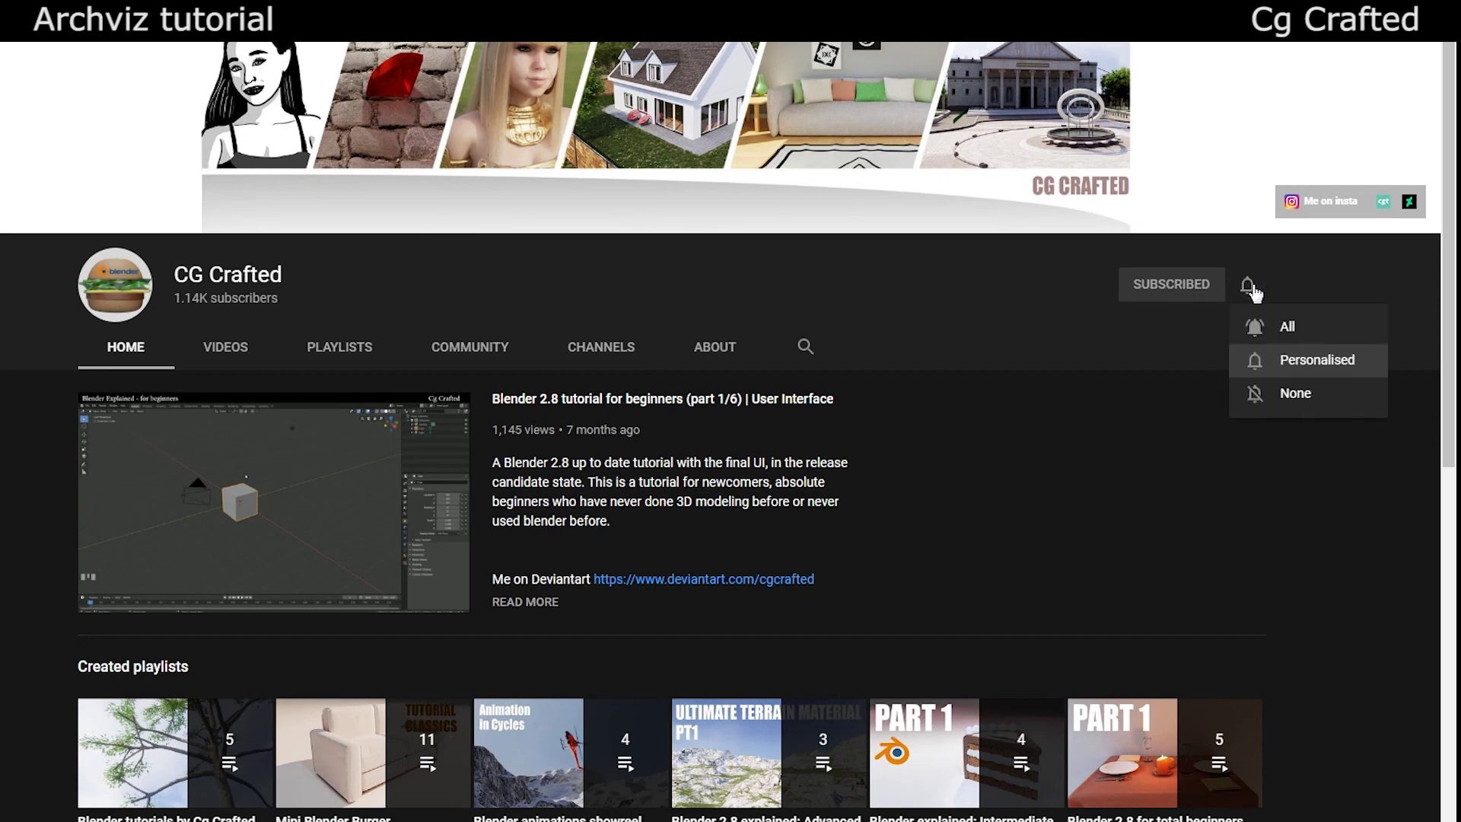
click(1344, 338)
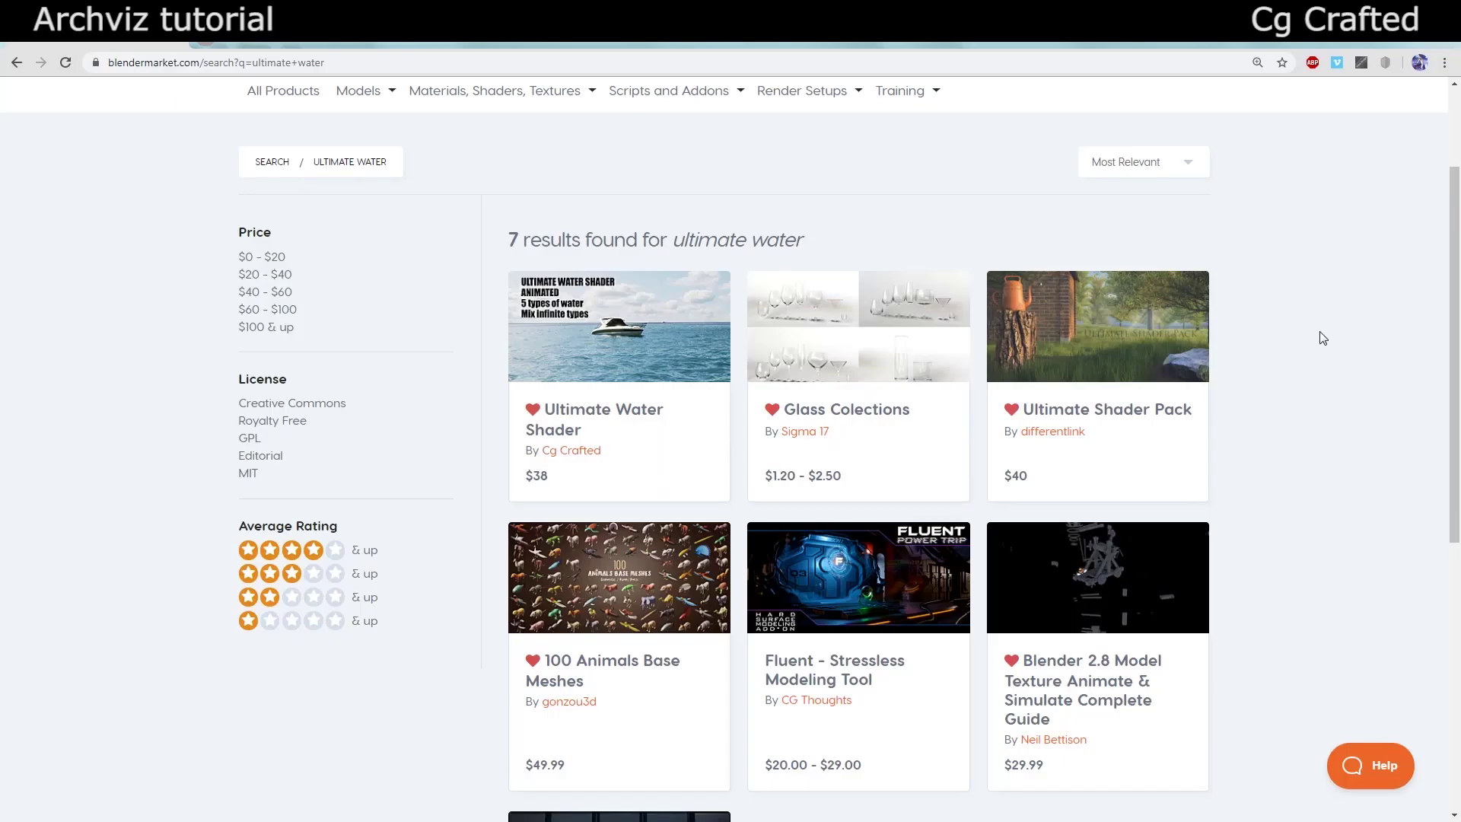
click(690, 347)
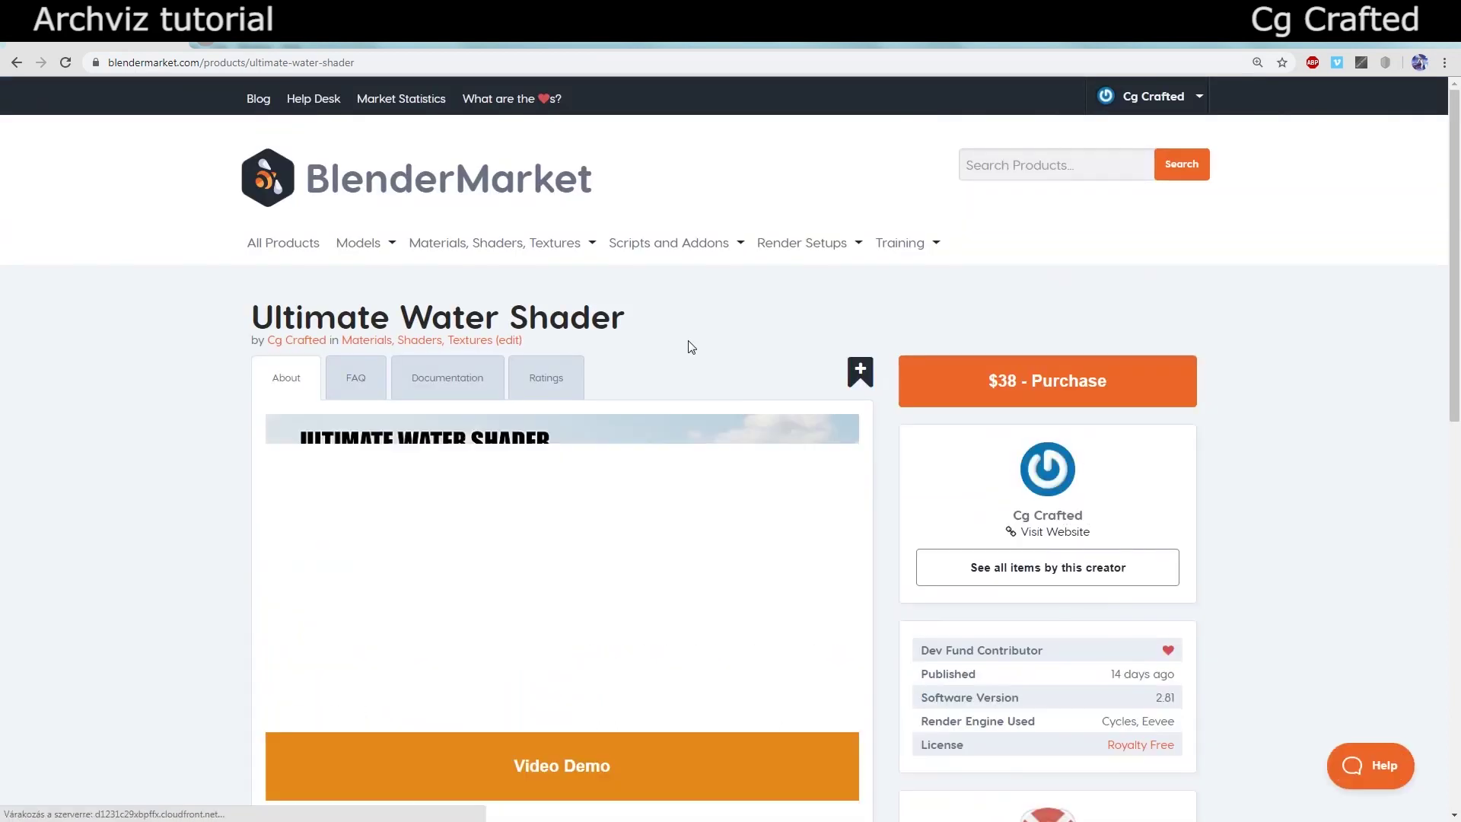